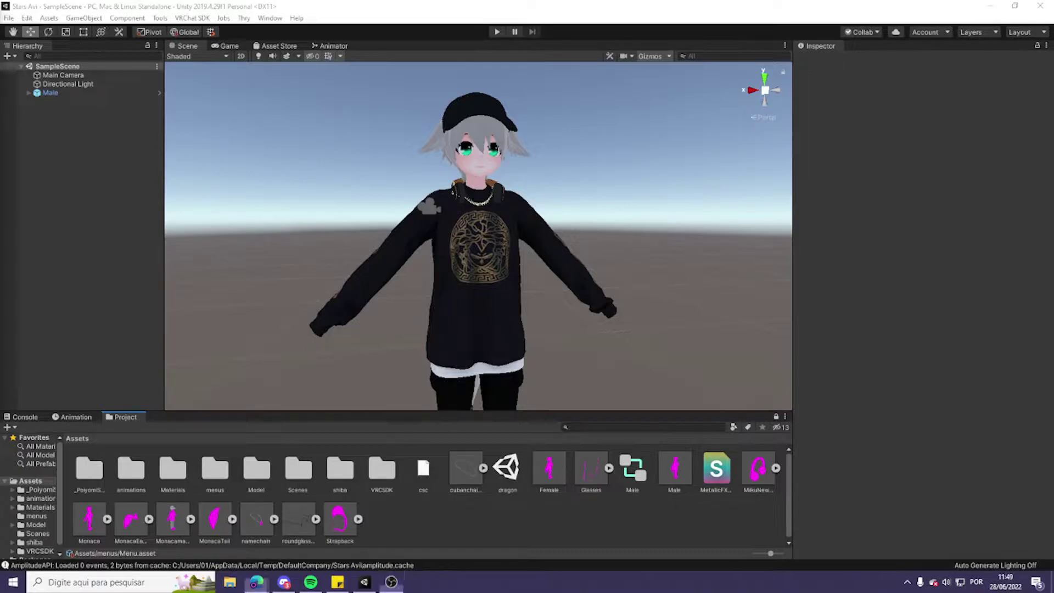
Switch to the browser, preview the "Bonk - Sound Effect (HD)" YouTube video, copy its link and close that window.
{"action": "left_click", "coordinate": [257, 582]}
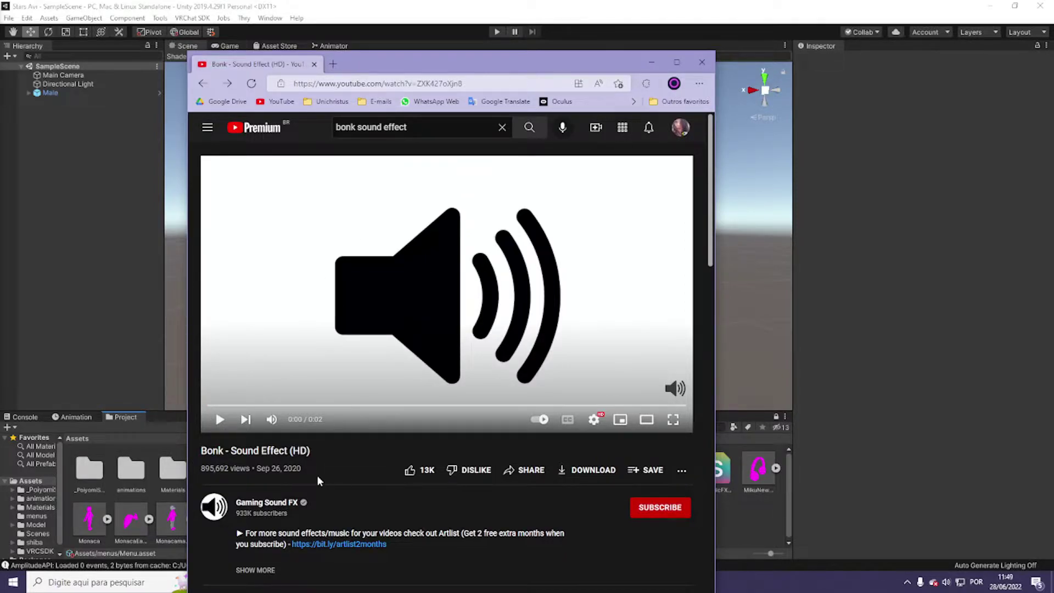
{"action": "left_click", "coordinate": [218, 420]}
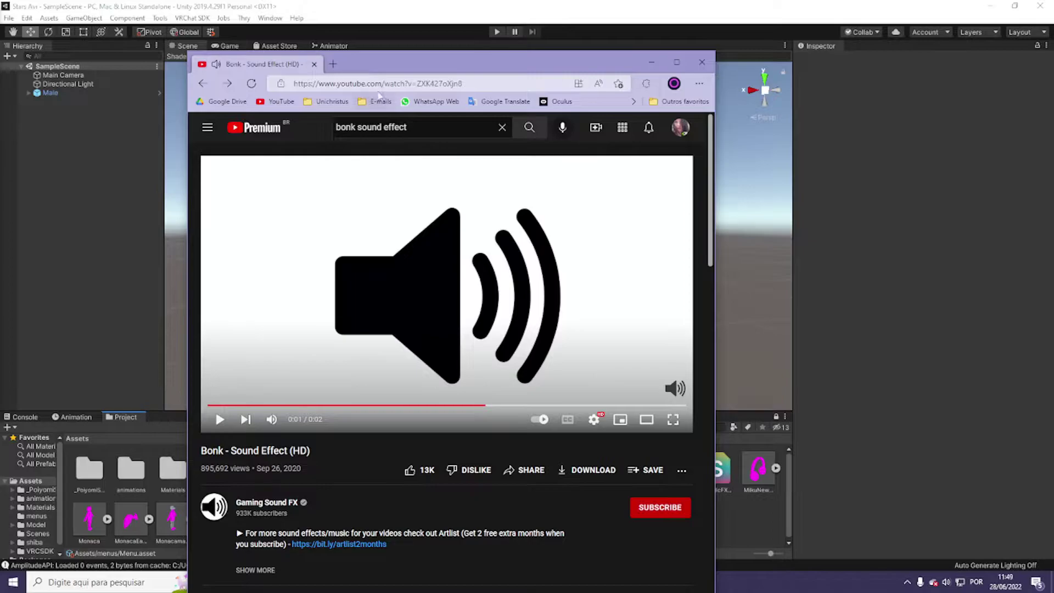
{"action": "left_click", "coordinate": [394, 85]}
{"action": "right_click", "coordinate": [394, 85]}
{"action": "left_click", "coordinate": [434, 167]}
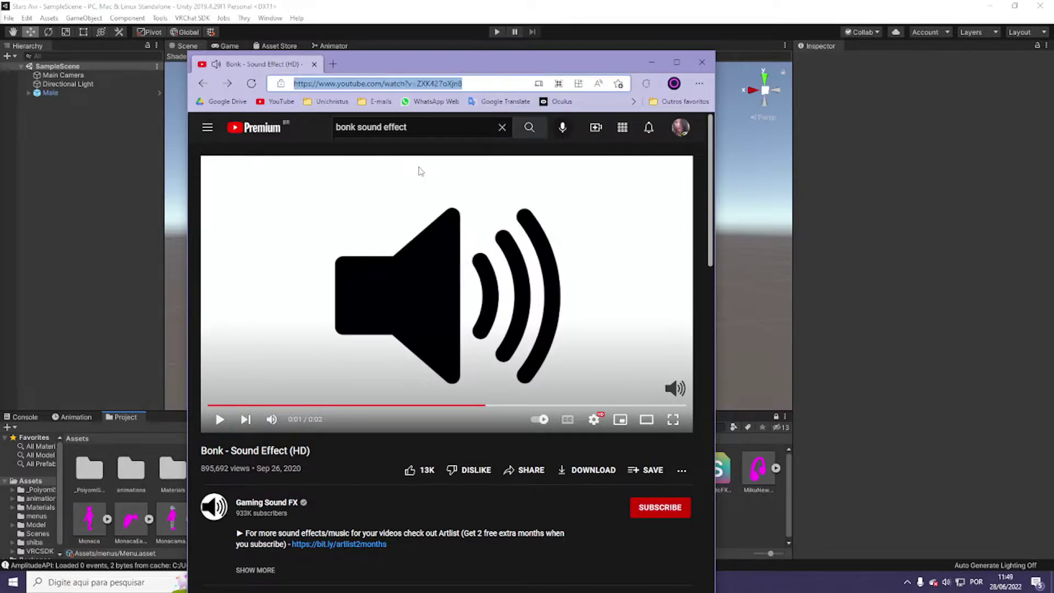
{"action": "left_click", "coordinate": [701, 64]}
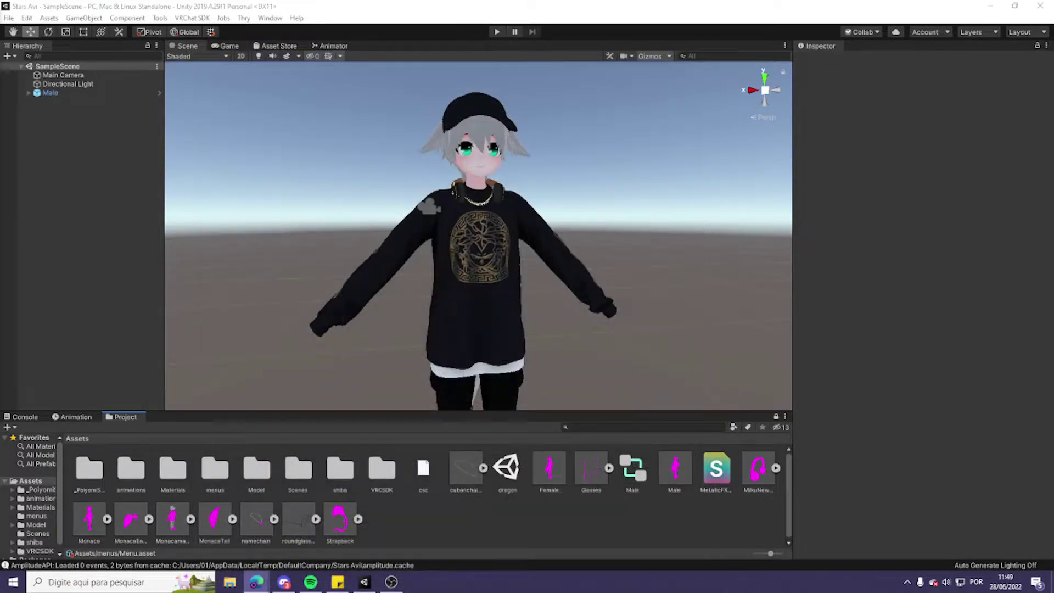
Switch to the YT1s.com converter, convert the copied YouTube link to MP3 at 128kbps and download it.
{"action": "key", "text": "alt+Tab"}
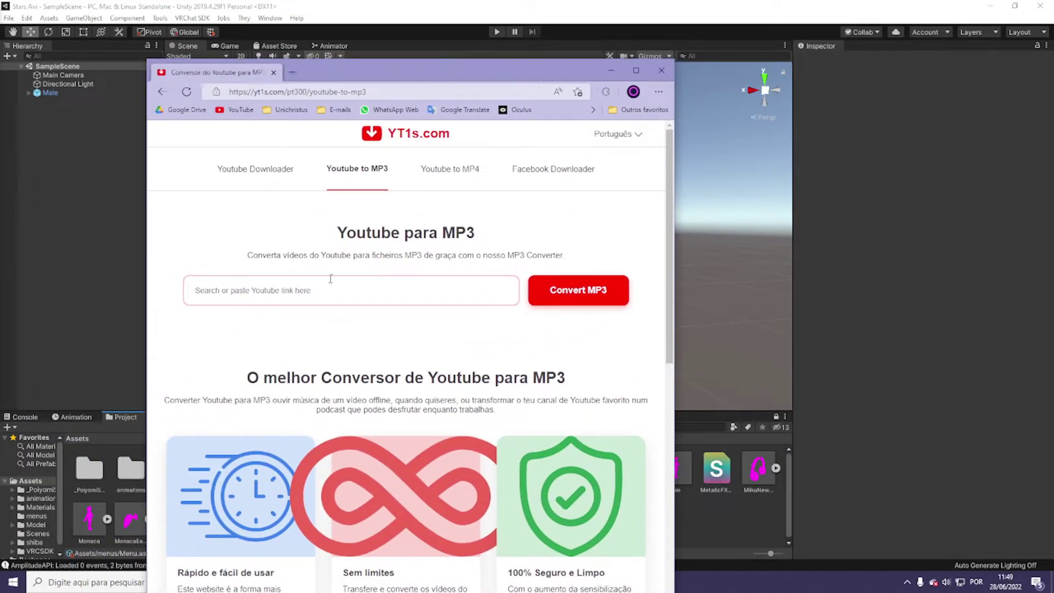
{"action": "right_click", "coordinate": [326, 294]}
{"action": "left_click", "coordinate": [385, 106]}
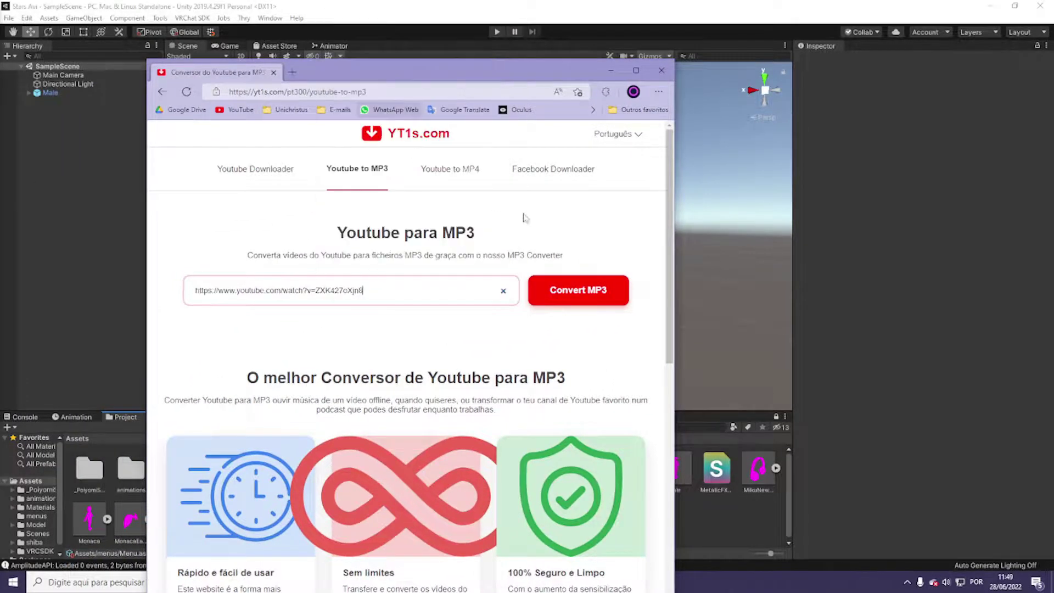
{"action": "left_click", "coordinate": [565, 285]}
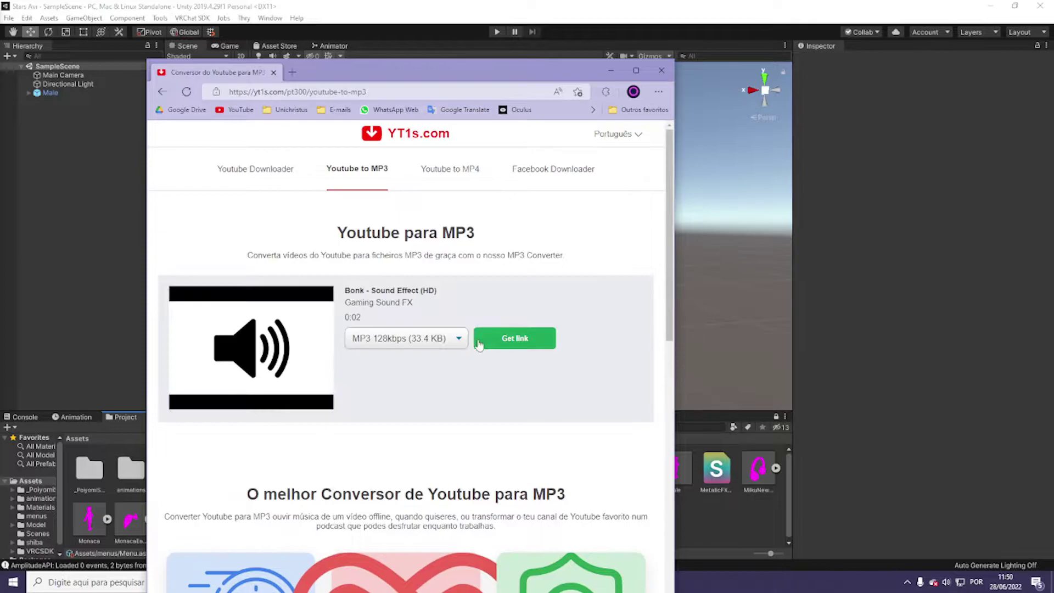
{"action": "left_click", "coordinate": [480, 340]}
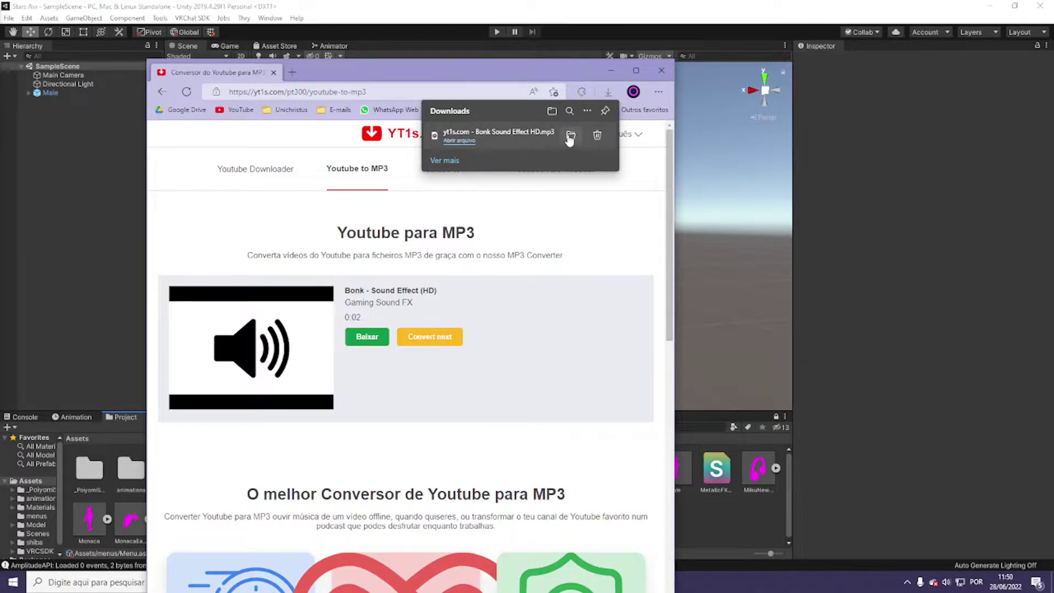
Show the downloaded Bonk Sound Effect HD.mp3 in its folder, play it, and close the converter page.
{"action": "left_click", "coordinate": [570, 136]}
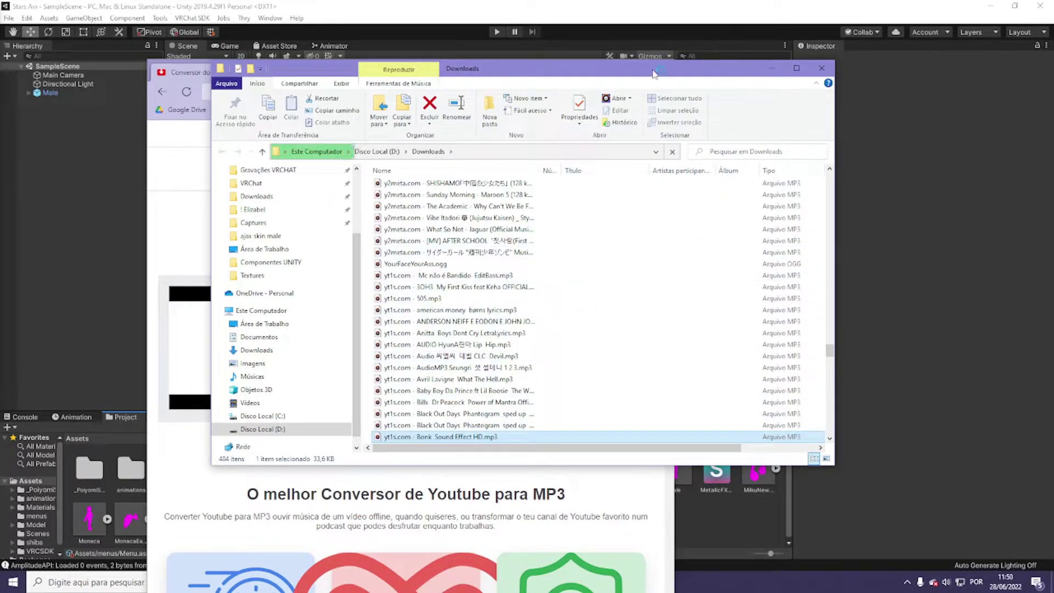
{"action": "left_click_drag", "start_coordinate": [656, 71], "coordinate": [700, 63]}
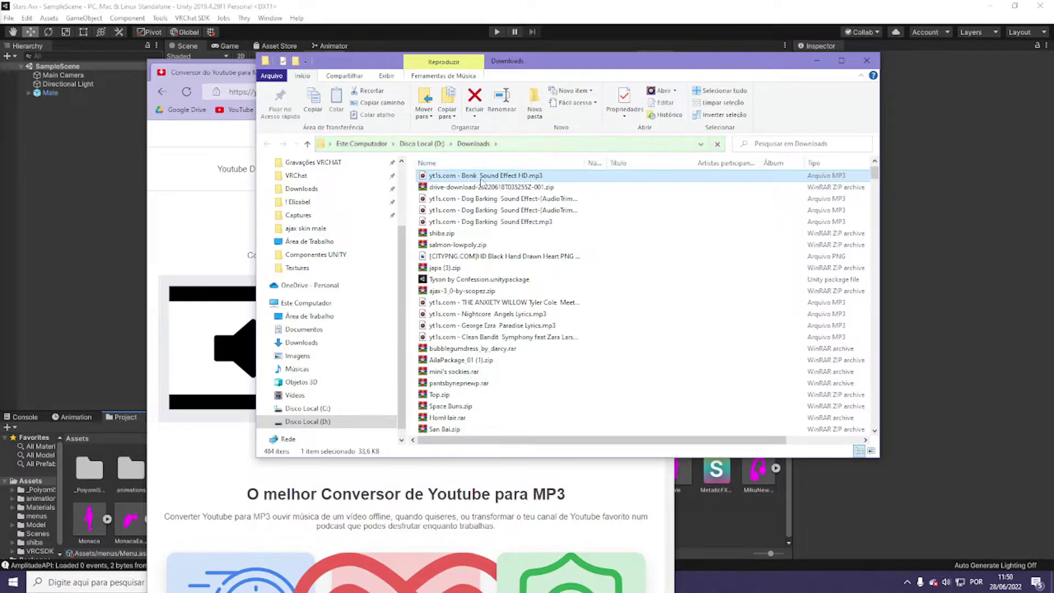
{"action": "double_click", "coordinate": [493, 180]}
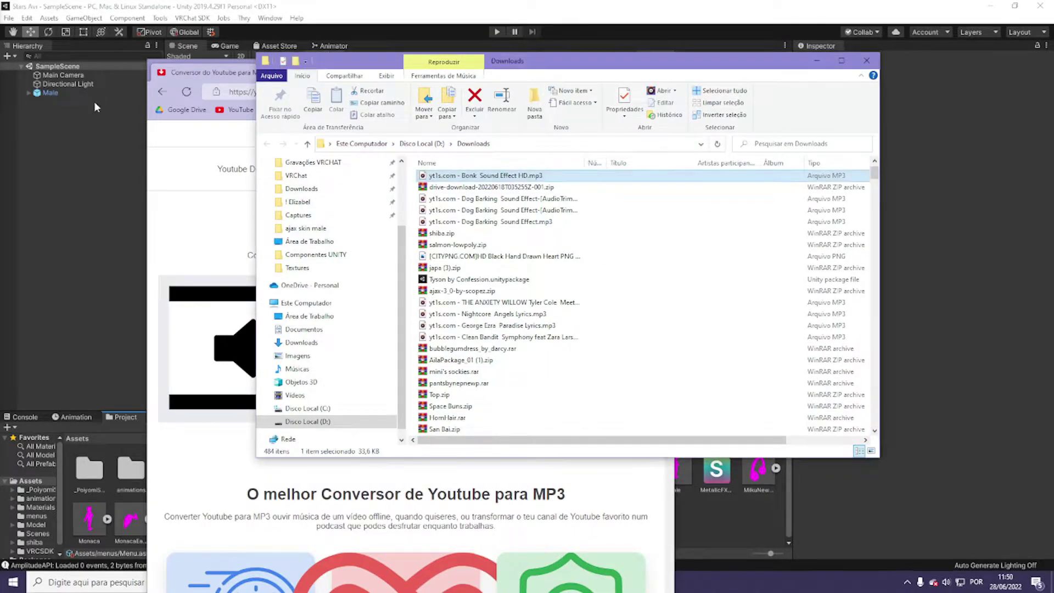
{"action": "left_click_drag", "start_coordinate": [617, 67], "coordinate": [721, 77]}
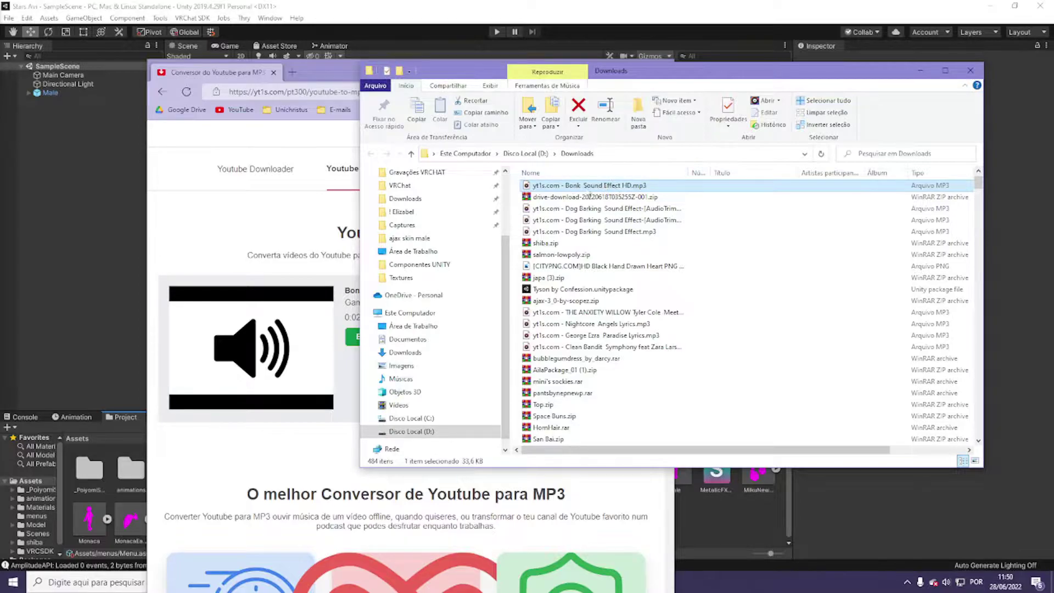
{"action": "left_click", "coordinate": [321, 72]}
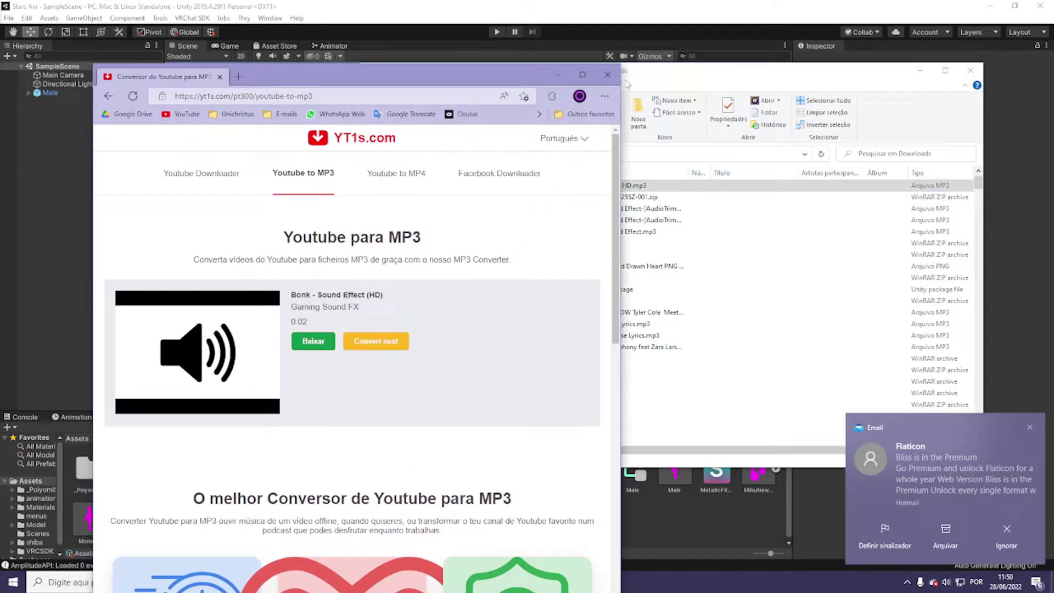
{"action": "left_click", "coordinate": [607, 74]}
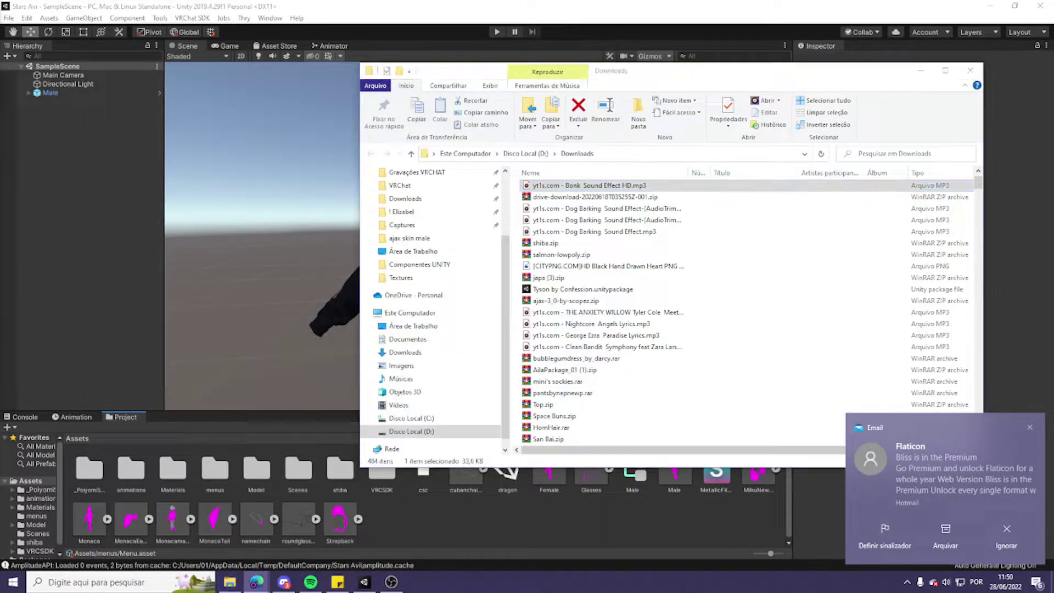
Switch to AudioTrimmer in the browser, upload the Bonk Sound Effect HD.mp3 file from Downloads and play it.
{"action": "left_click", "coordinate": [256, 581]}
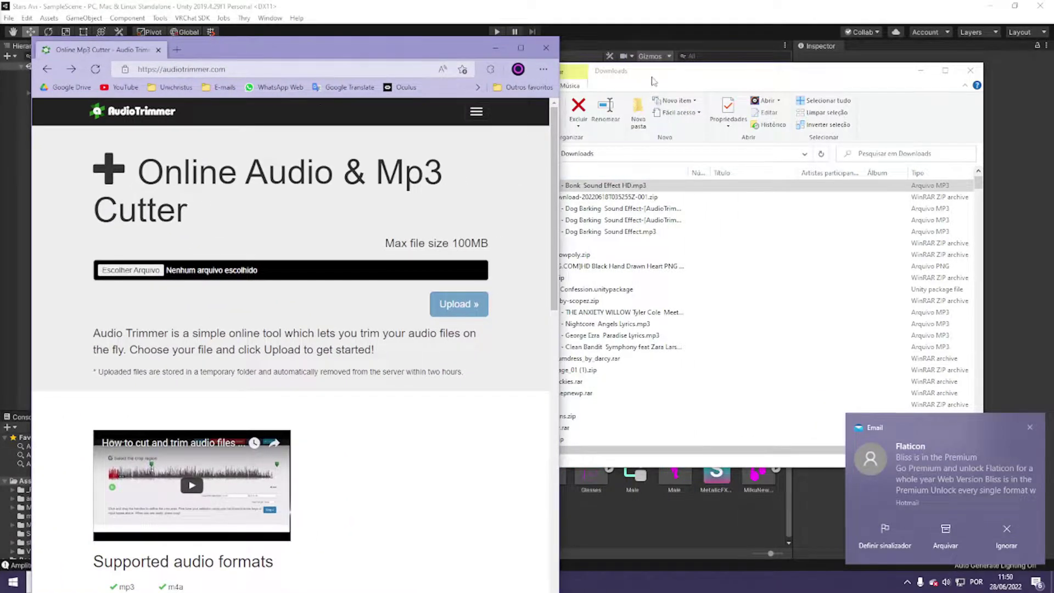
{"action": "left_click_drag", "start_coordinate": [652, 82], "coordinate": [700, 84]}
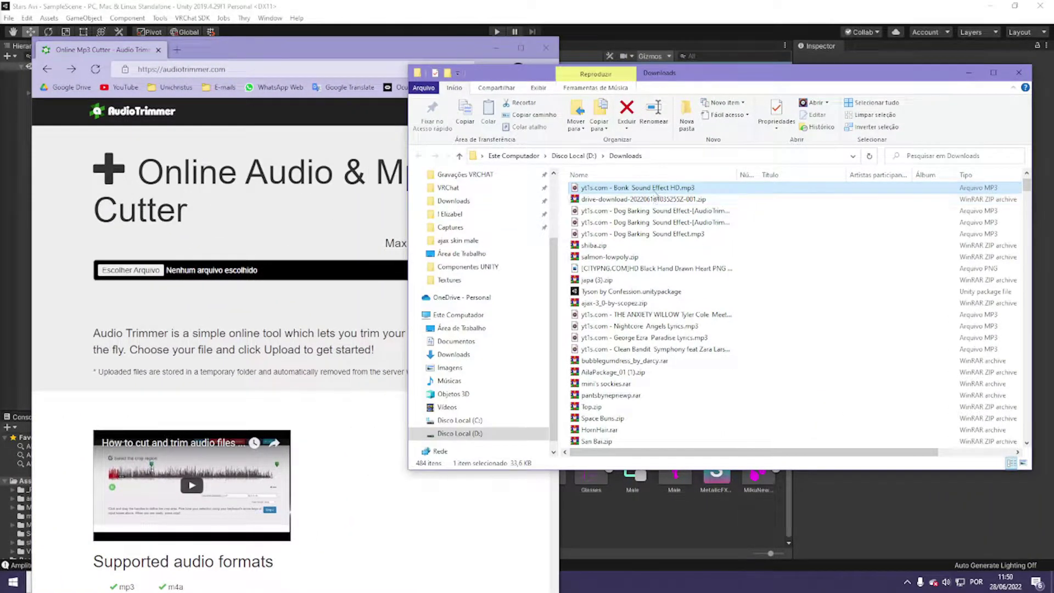
{"action": "left_click_drag", "start_coordinate": [656, 192], "coordinate": [180, 269]}
{"action": "left_click", "coordinate": [99, 283]}
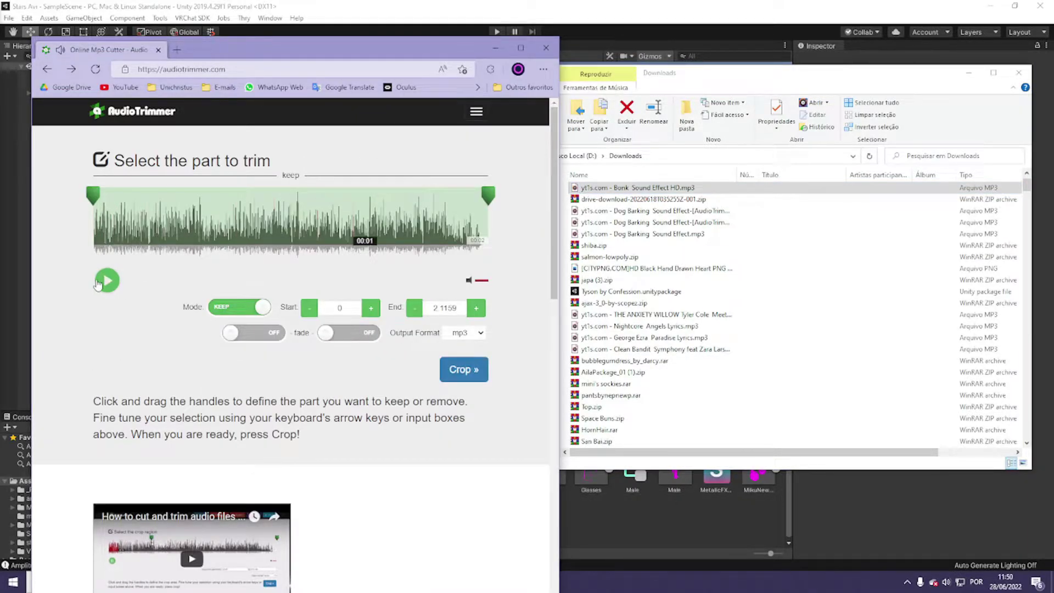
Set the part of the audio to keep from 0.29 to 1.05, previewing the selection.
{"action": "left_click_drag", "start_coordinate": [99, 199], "coordinate": [148, 191]}
{"action": "left_click_drag", "start_coordinate": [488, 196], "coordinate": [362, 197]}
{"action": "left_click", "coordinate": [107, 280]}
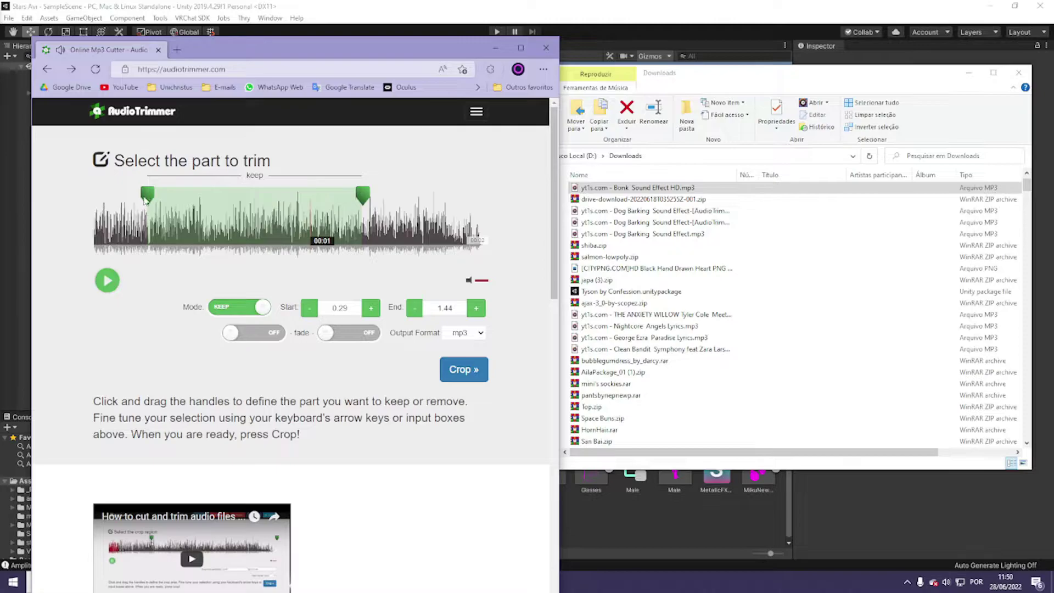
{"action": "left_click", "coordinate": [108, 281]}
{"action": "left_click", "coordinate": [109, 282]}
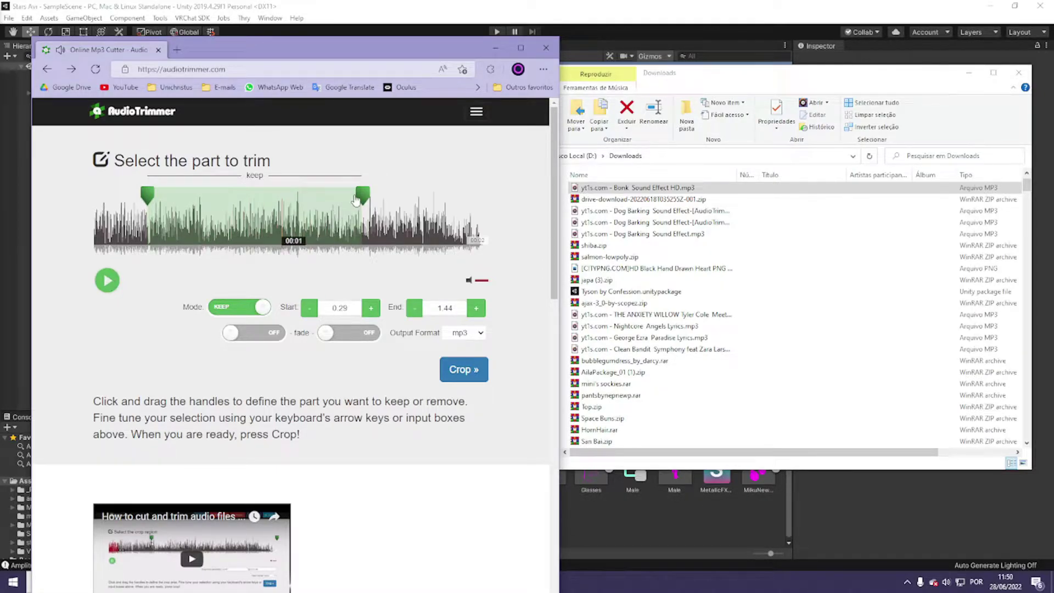
{"action": "left_click_drag", "start_coordinate": [361, 197], "coordinate": [292, 197]}
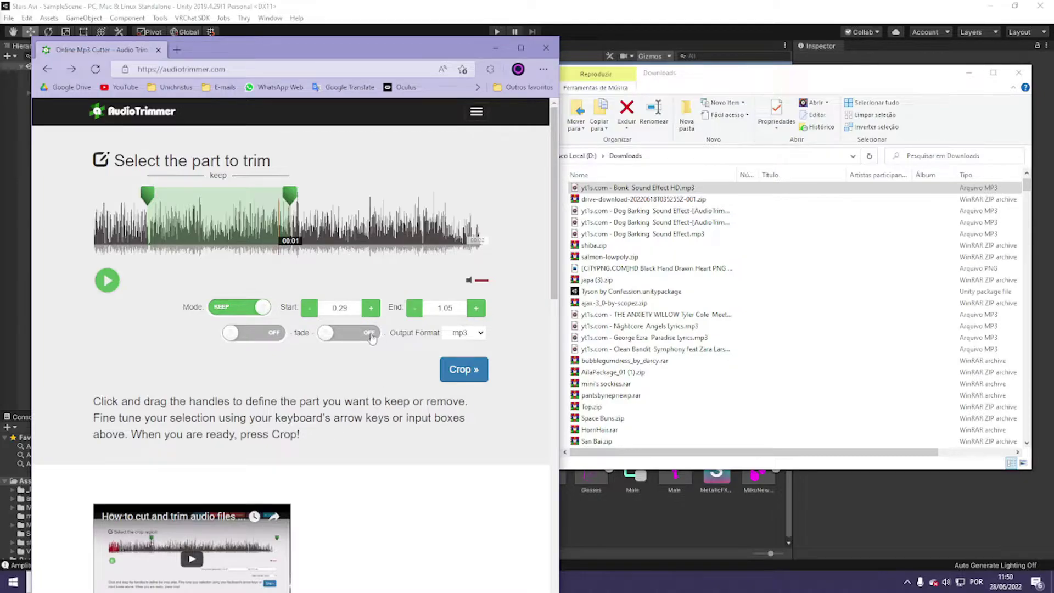
Crop and download the trimmed sound, show it in the Downloads folder and close the browser window.
{"action": "left_click", "coordinate": [464, 371]}
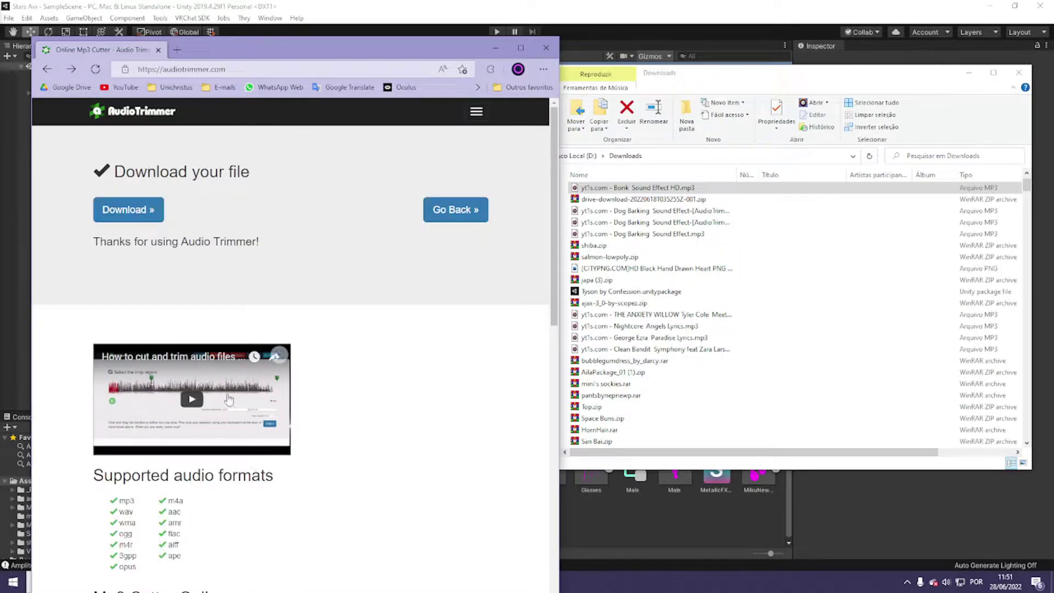
{"action": "left_click", "coordinate": [125, 210]}
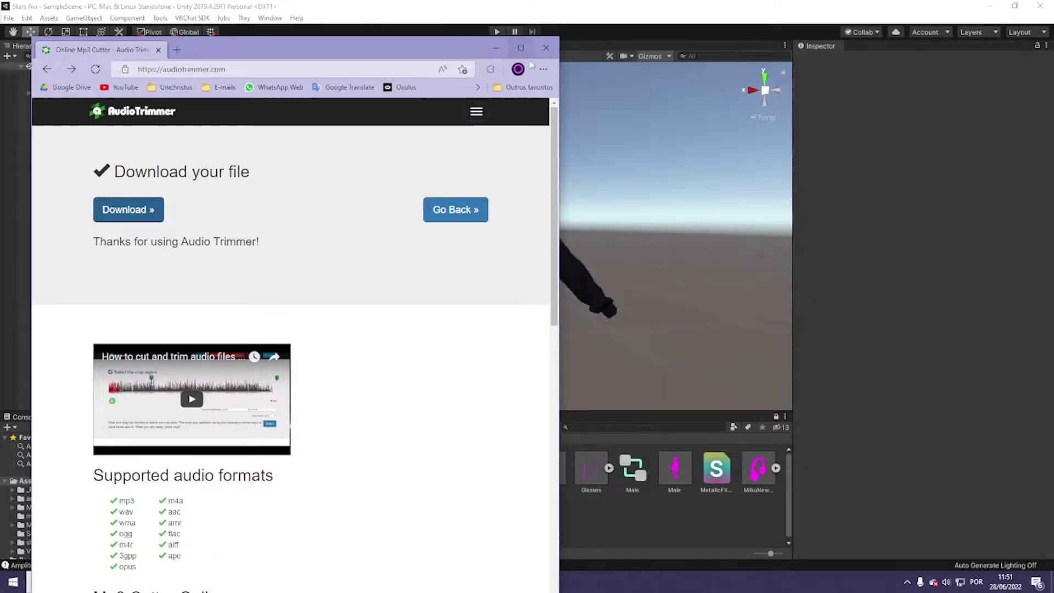
{"action": "left_click", "coordinate": [542, 68]}
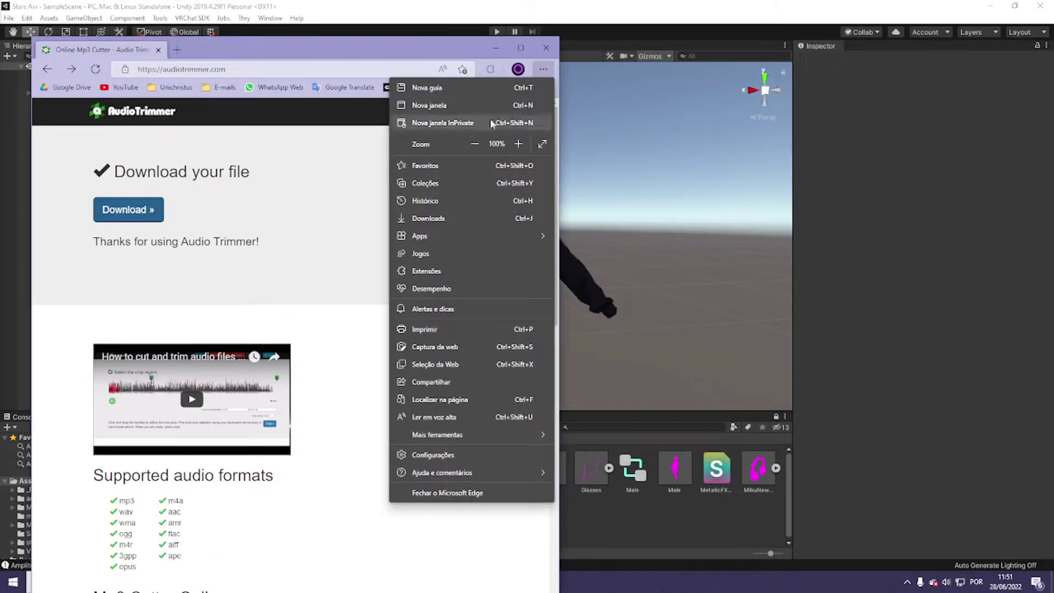
{"action": "left_click", "coordinate": [450, 214]}
{"action": "left_click", "coordinate": [455, 113]}
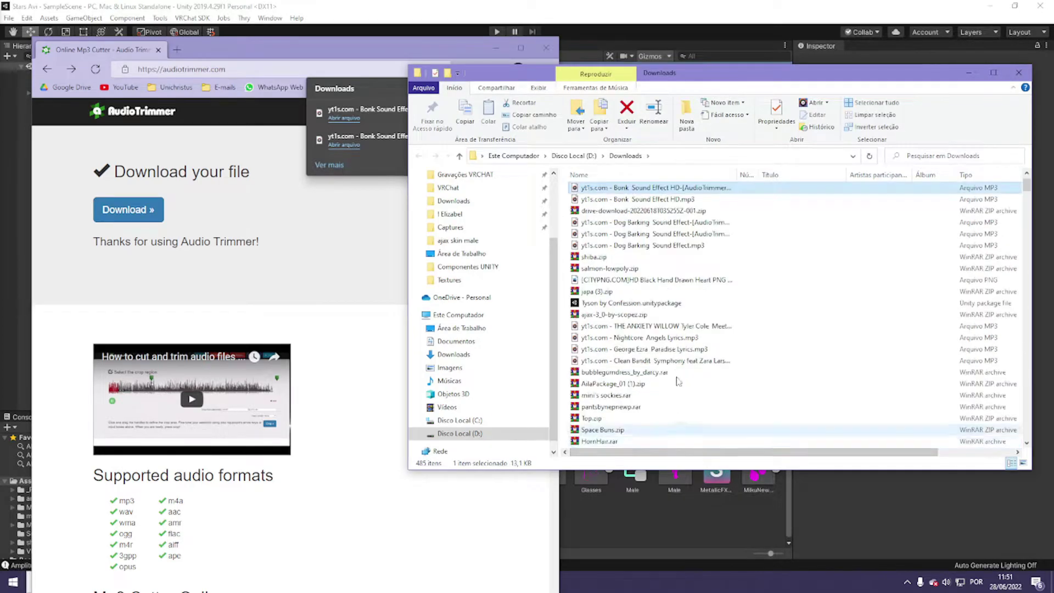
{"action": "left_click", "coordinate": [547, 51]}
{"action": "left_click", "coordinate": [547, 51]}
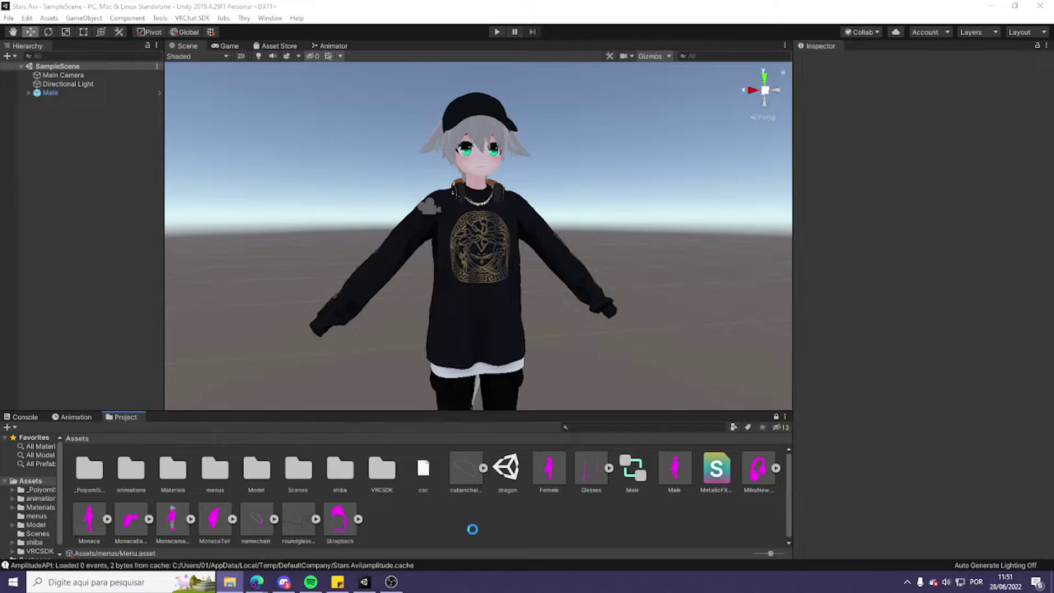
Create a folder named "bat and sound" in the Unity project's Assets and import the trimmed Bonk sound into it.
{"action": "right_click", "coordinate": [467, 532]}
{"action": "mouse_move", "coordinate": [518, 246]}
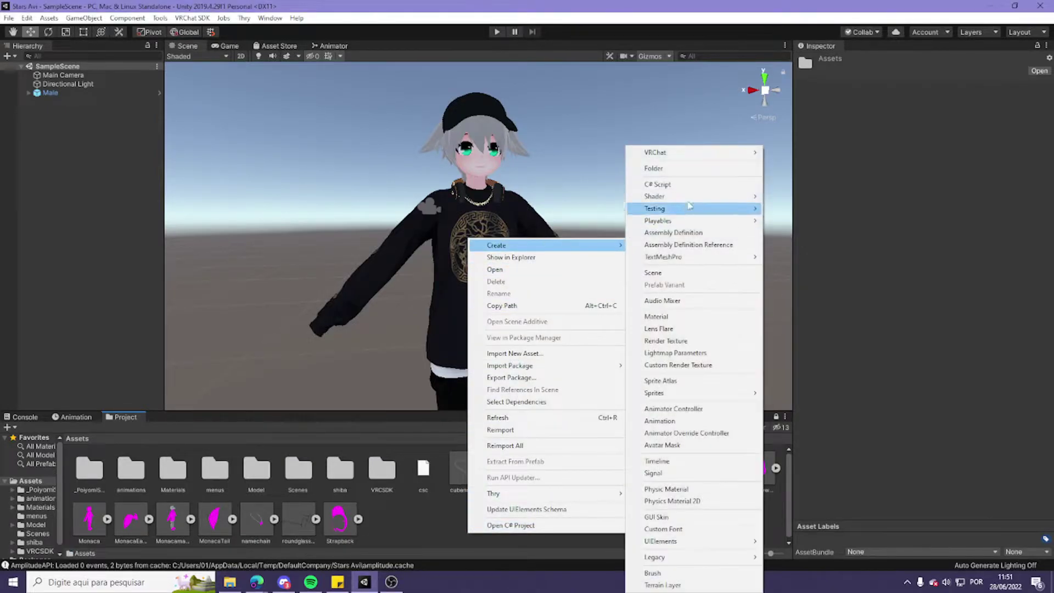
{"action": "left_click", "coordinate": [691, 170]}
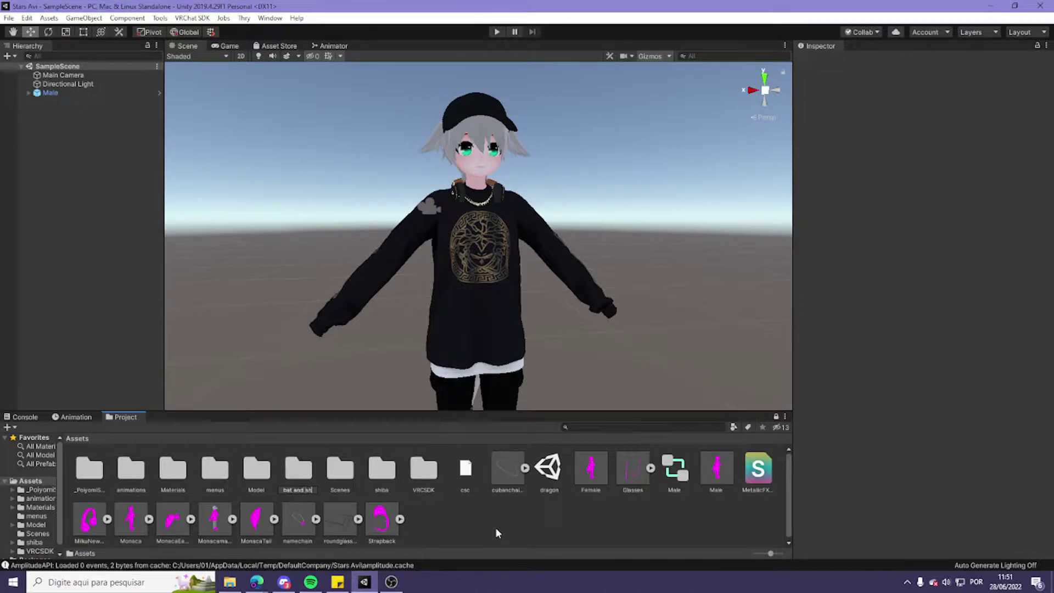
{"action": "key", "text": "Return"}
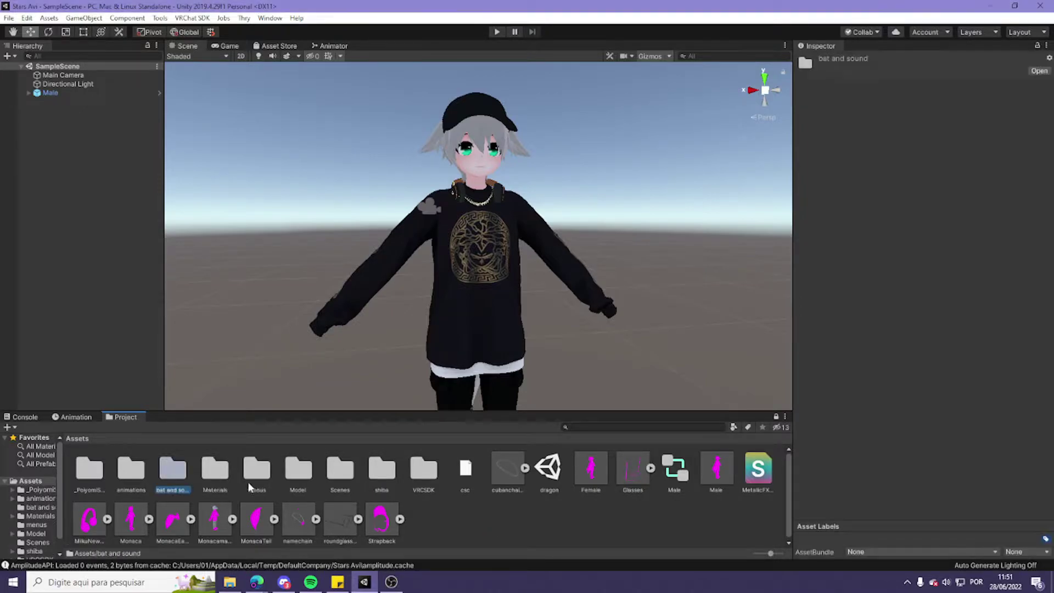
{"action": "double_click", "coordinate": [179, 476]}
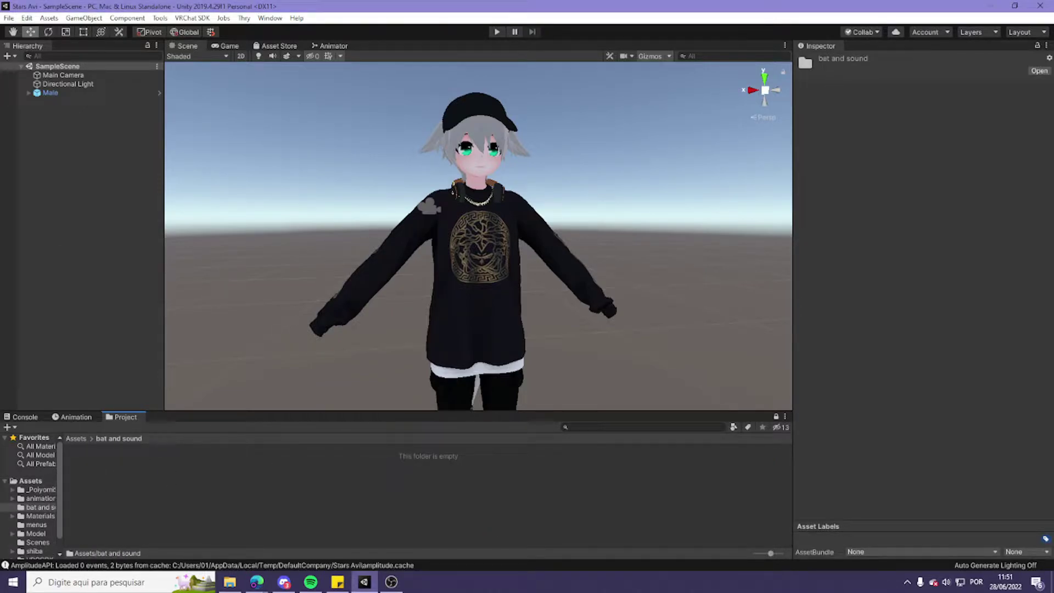
{"action": "left_click_drag", "start_coordinate": [126, 436], "coordinate": [163, 484]}
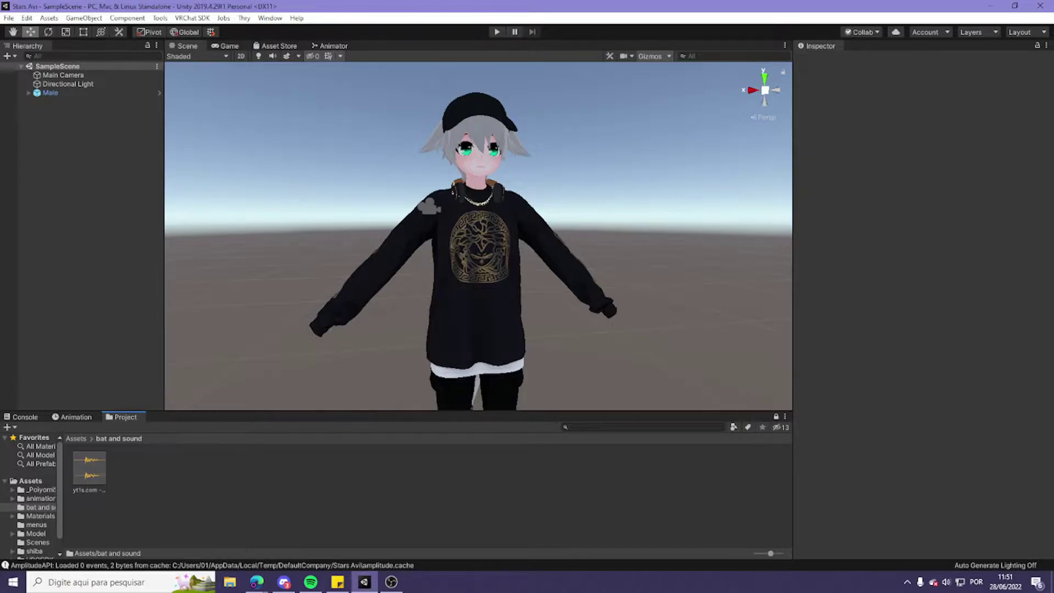
Switch to the browser and review the Horny Bonker 5000 bat model's Gumroad page.
{"action": "key", "text": "alt+Tab"}
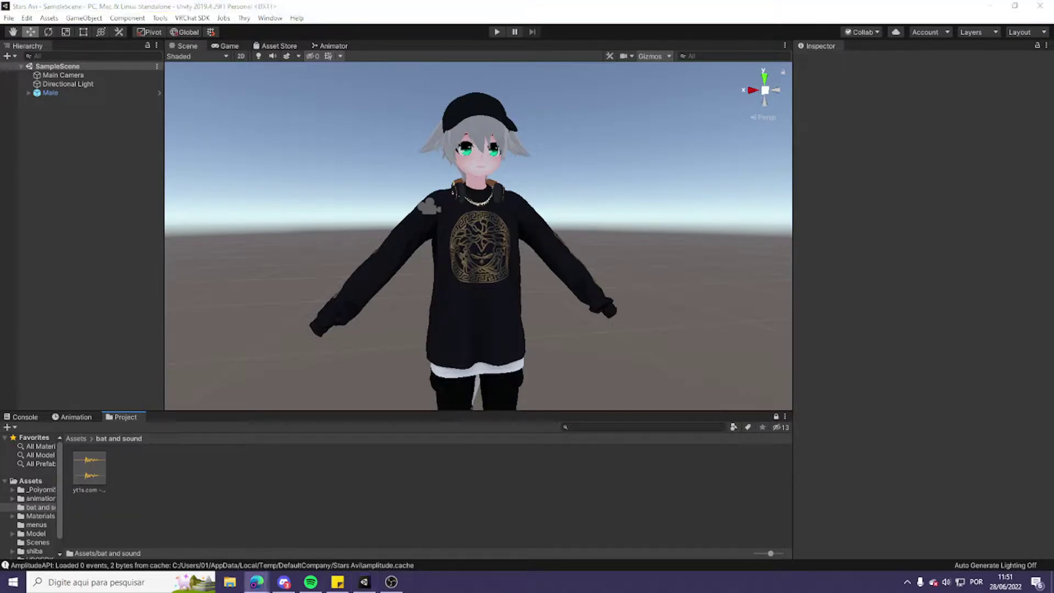
{"action": "scroll", "coordinate": [507, 247], "scroll_direction": "down", "scroll_amount": 6}
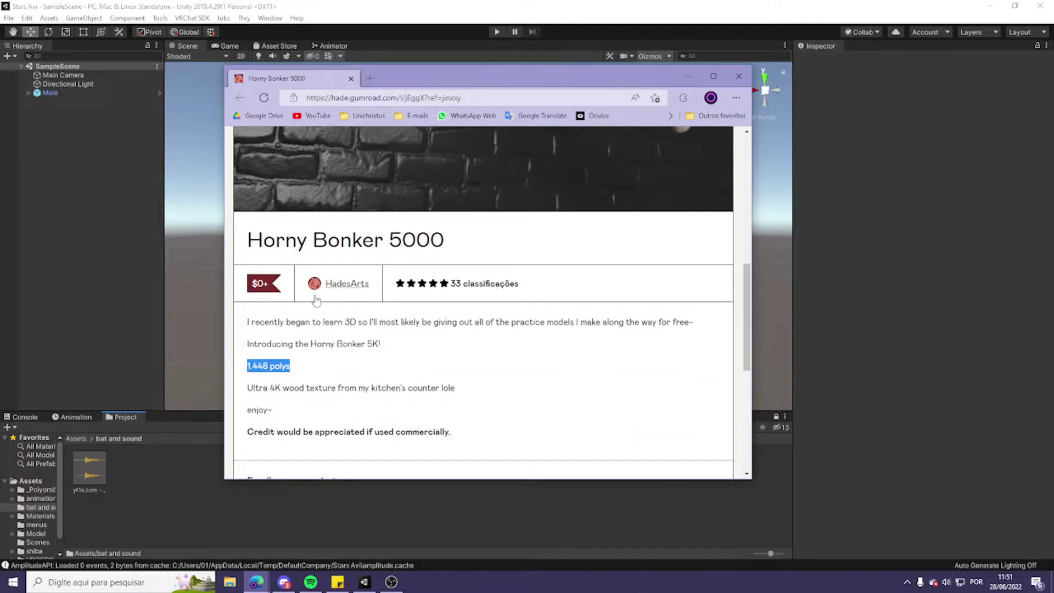
{"action": "left_click_drag", "start_coordinate": [391, 385], "coordinate": [396, 382]}
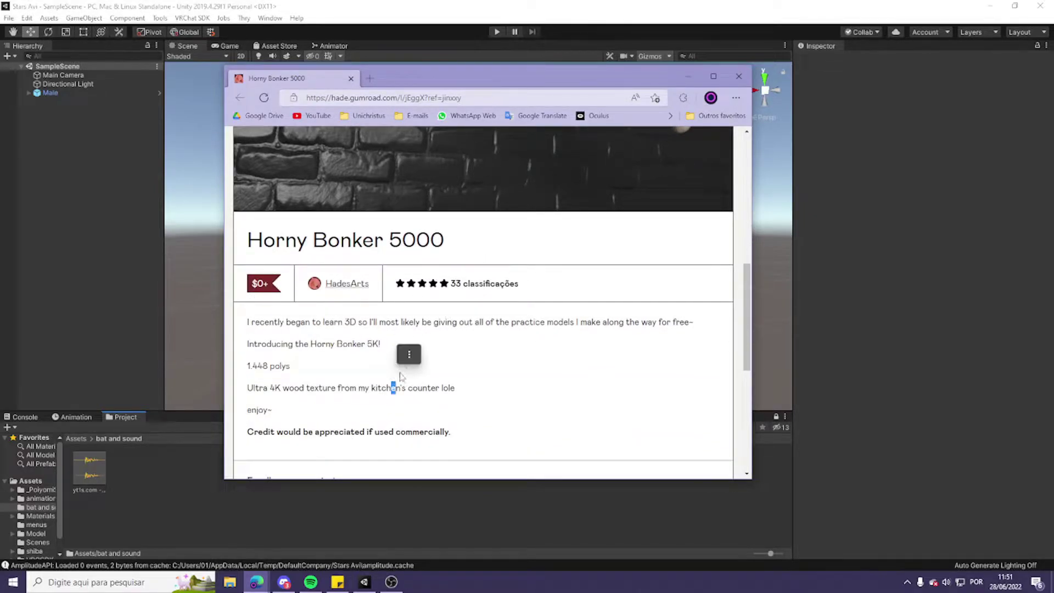
{"action": "scroll", "coordinate": [404, 374], "scroll_direction": "up", "scroll_amount": 5}
{"action": "scroll", "coordinate": [407, 369], "scroll_direction": "down", "scroll_amount": 8}
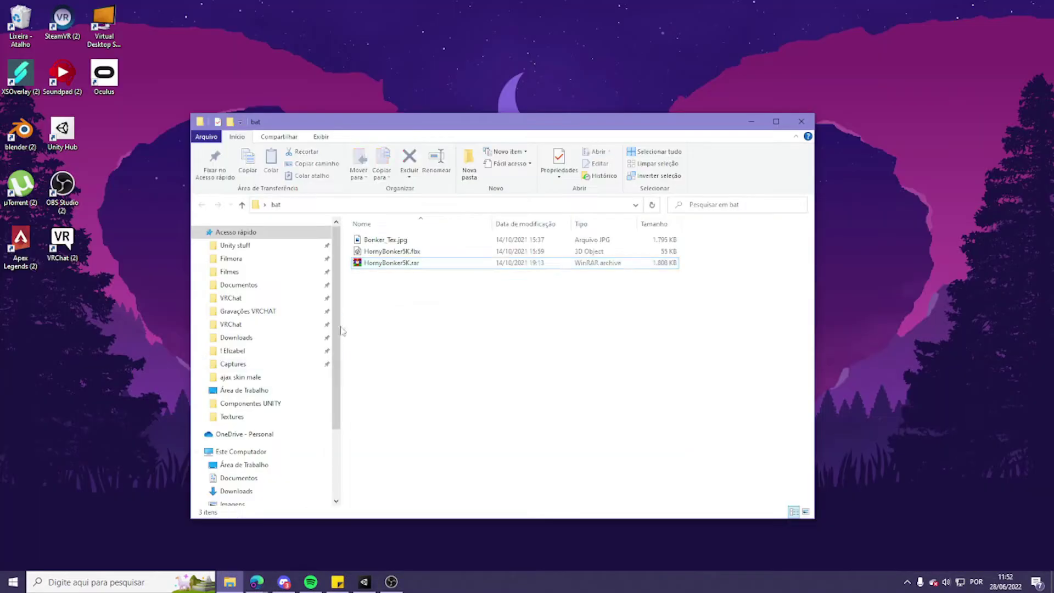
Import HornyBonker5K.fbx and Bonker_Tex.jpg from the bat folder into the Unity project's "bat and sound" folder.
{"action": "left_click", "coordinate": [408, 252]}
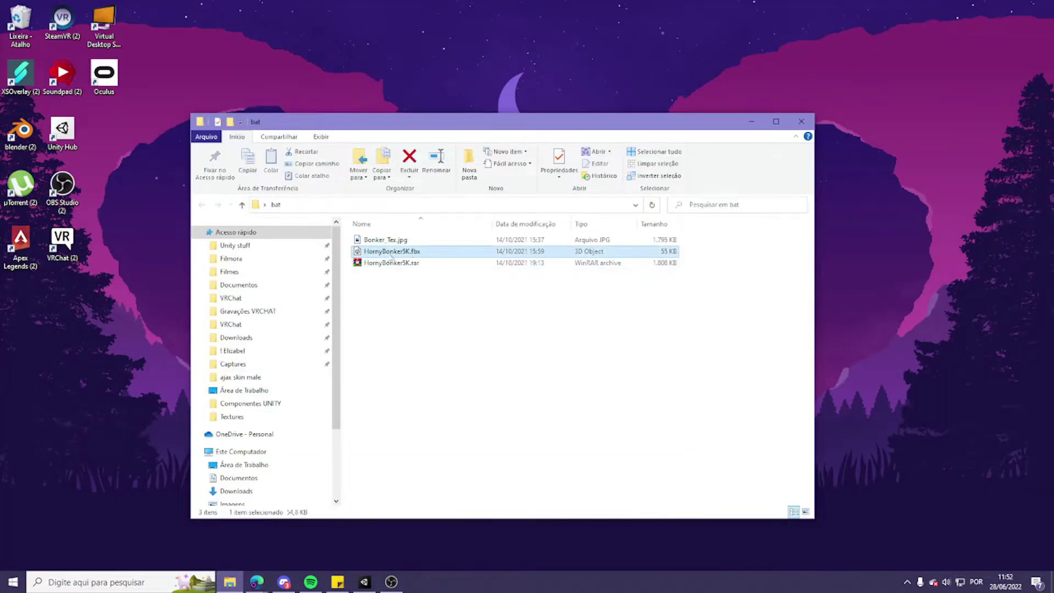
{"action": "left_click", "coordinate": [384, 240]}
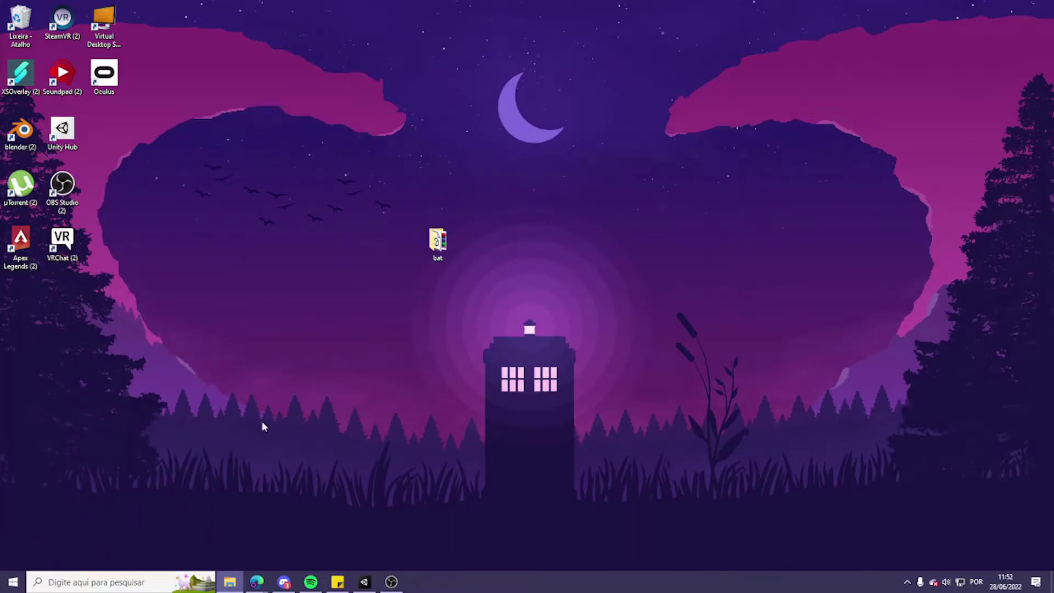
{"action": "left_click", "coordinate": [364, 581]}
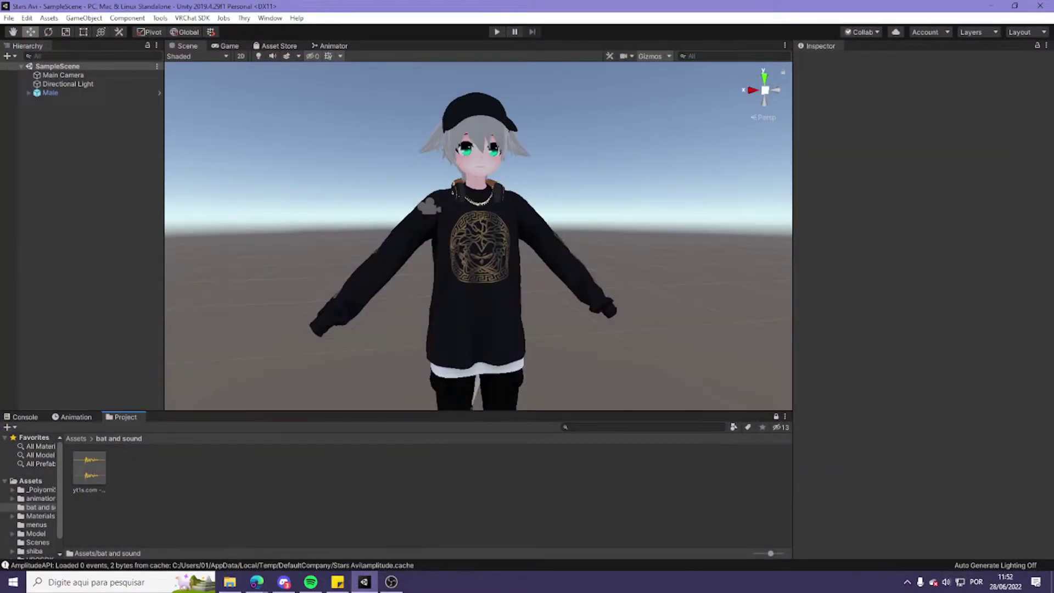
{"action": "key", "text": "alt+Tab"}
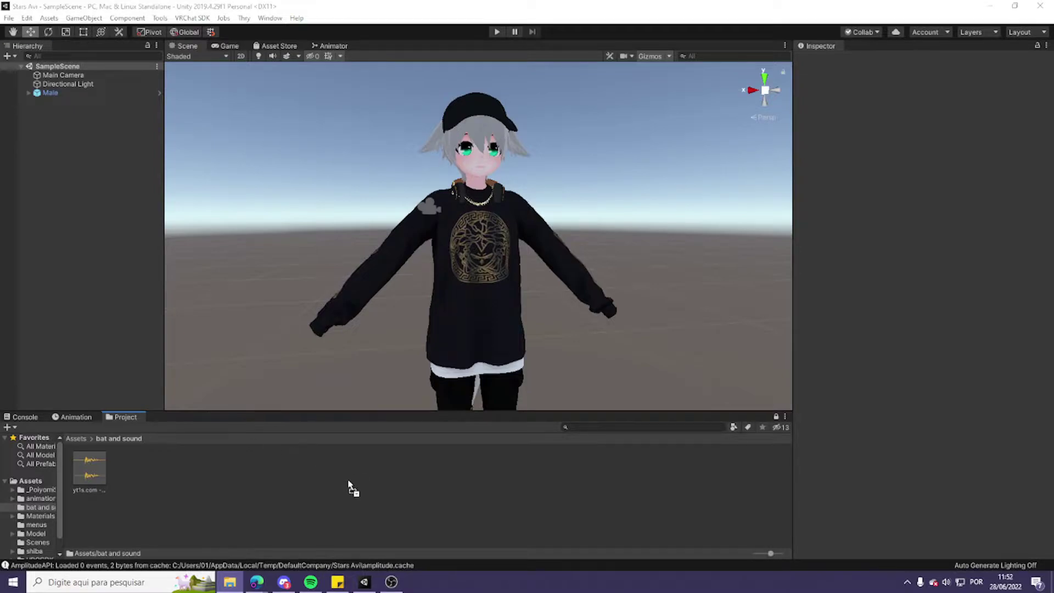
{"action": "left_click", "coordinate": [186, 499]}
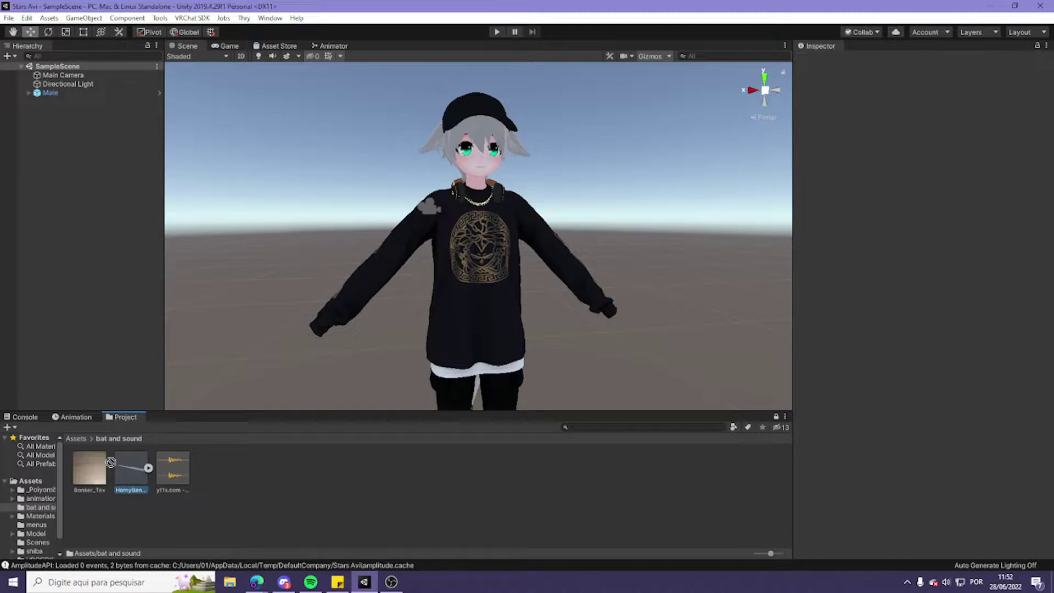
Add the HornyBonker5K bat model to SampleScene as a separate object outside the avatar.
{"action": "scroll", "coordinate": [576, 268], "scroll_direction": "down", "scroll_amount": 4}
{"action": "right_click_drag", "start_coordinate": [577, 273], "coordinate": [549, 270]}
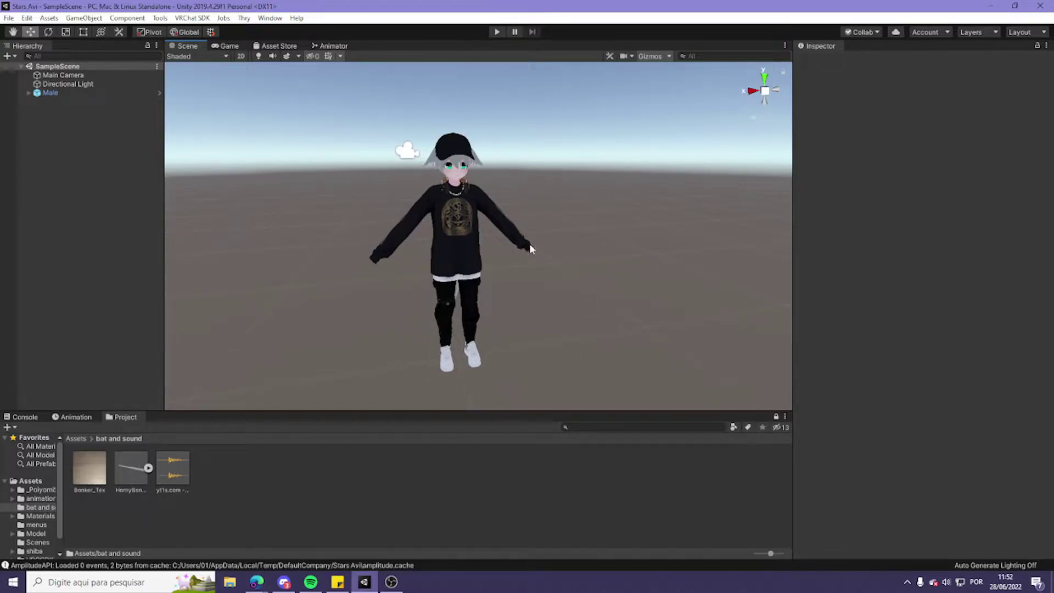
{"action": "left_click_drag", "start_coordinate": [132, 467], "coordinate": [118, 185]}
{"action": "left_click_drag", "start_coordinate": [62, 152], "coordinate": [61, 156]}
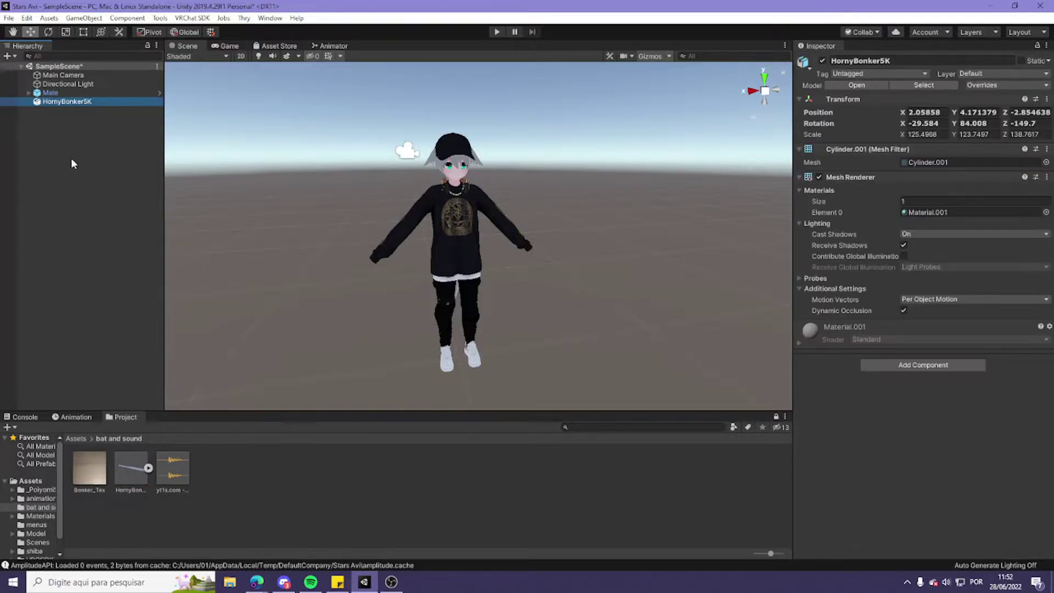
Scale the bat down to about 20 and set its position to 0, 0, 0.
{"action": "scroll", "coordinate": [395, 246], "scroll_direction": "down", "scroll_amount": 10}
{"action": "middle_click_drag", "start_coordinate": [481, 188], "coordinate": [485, 297]}
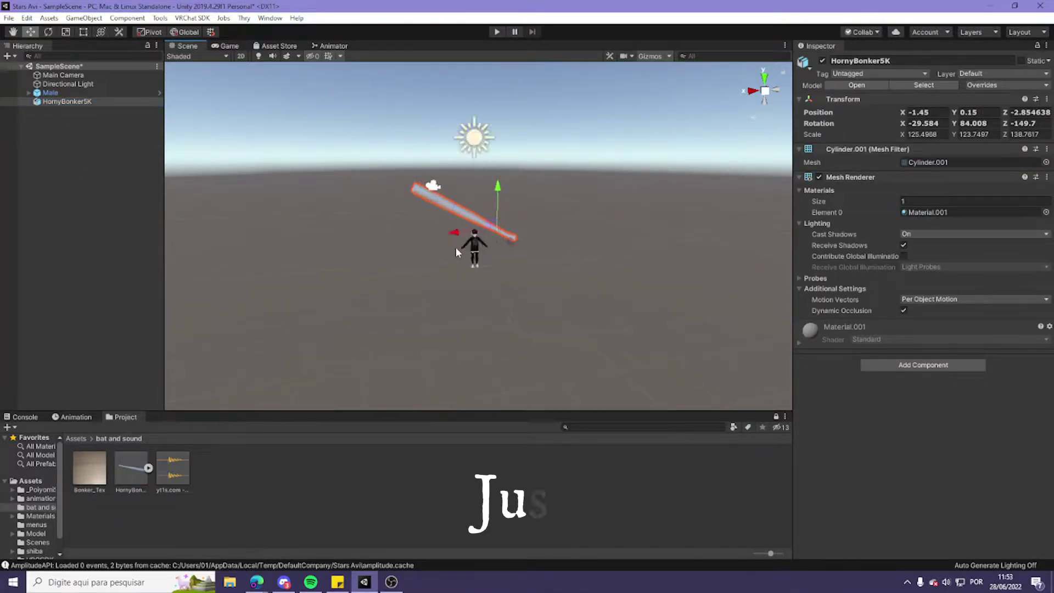
{"action": "scroll", "coordinate": [487, 230], "scroll_direction": "up", "scroll_amount": 5}
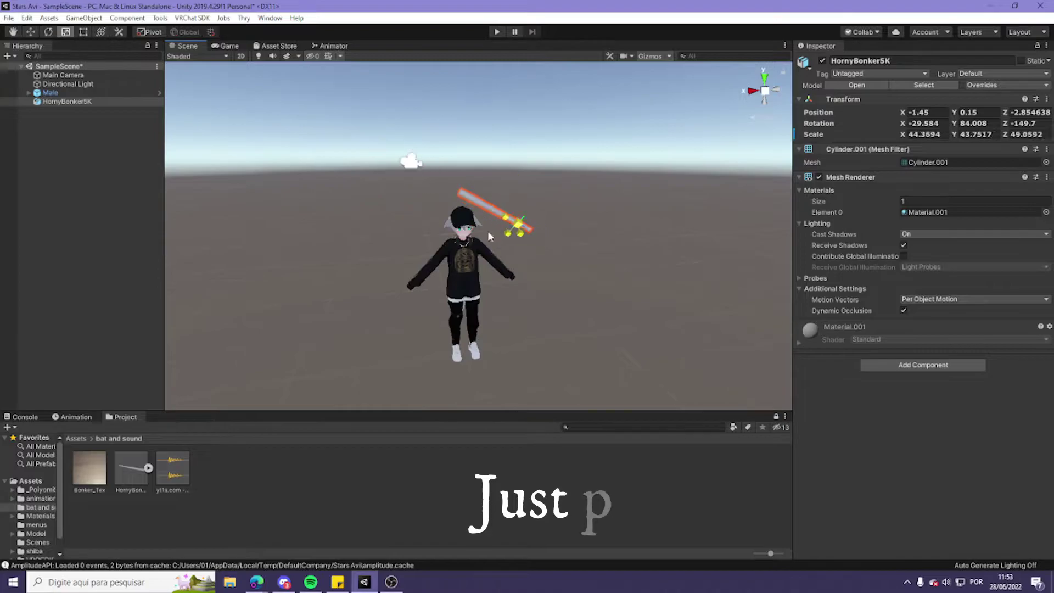
{"action": "key", "text": "r"}
{"action": "left_click", "coordinate": [928, 112]}
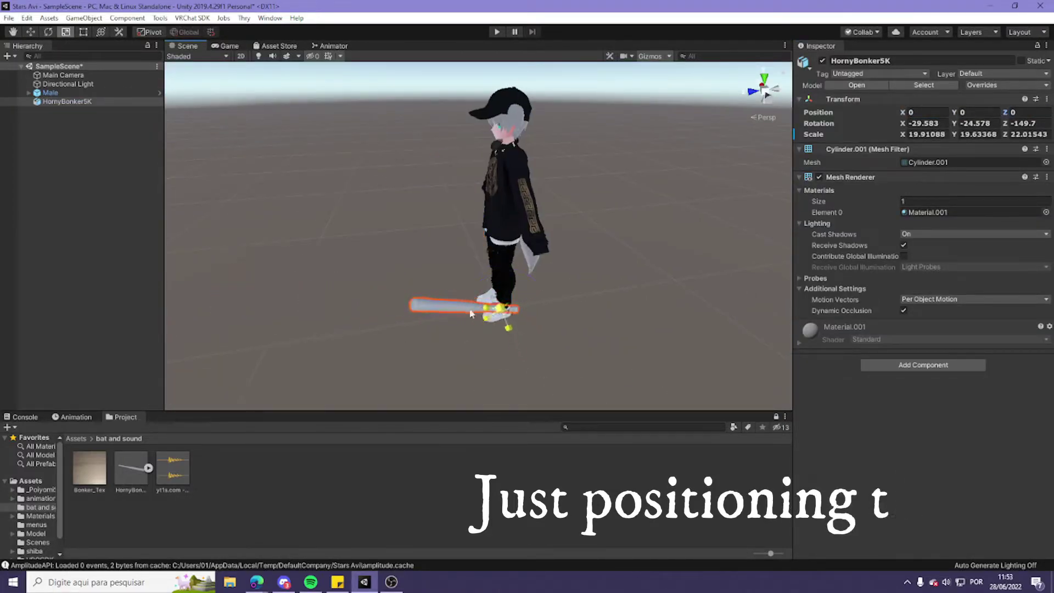
Move the bat to the avatar's left hand at about X -0.285, Y 0.493, Z -0.01 and shrink it to a scale of about 9.
{"action": "left_click_drag", "start_coordinate": [441, 306], "coordinate": [615, 296], "text": "alt"}
{"action": "left_click_drag", "start_coordinate": [274, 250], "coordinate": [390, 249]}
{"action": "left_click_drag", "start_coordinate": [431, 207], "coordinate": [431, 185]}
{"action": "left_click_drag", "start_coordinate": [439, 192], "coordinate": [521, 275], "text": "alt"}
{"action": "left_click_drag", "start_coordinate": [596, 252], "coordinate": [494, 137]}
{"action": "middle_click_drag", "start_coordinate": [483, 164], "coordinate": [507, 238]}
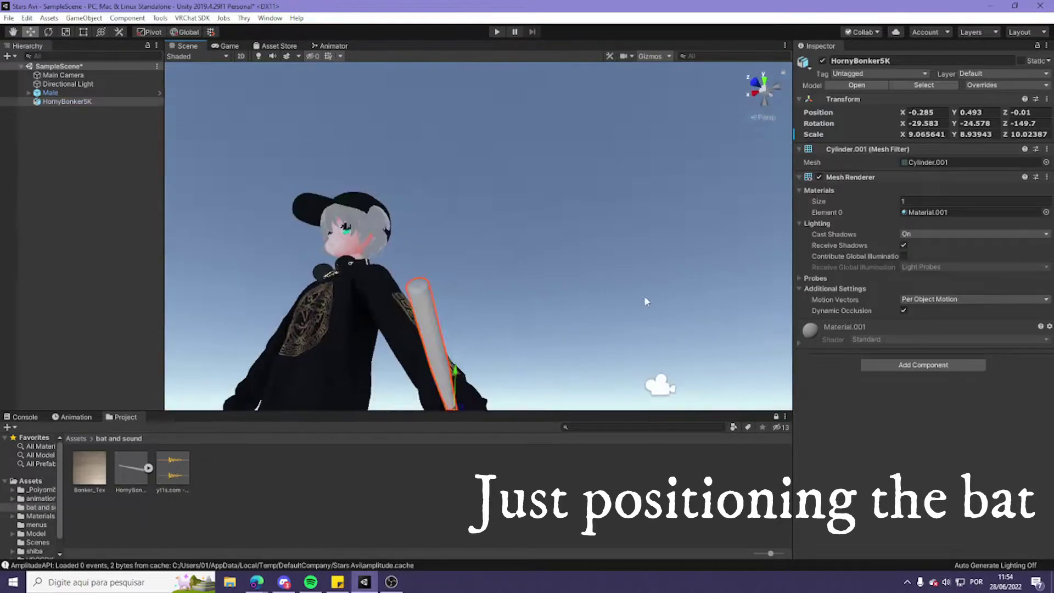
Rotate the bat to about X -1.575, Y -6.209, Z -161.812 so it points forward from the left hand.
{"action": "left_click_drag", "start_coordinate": [646, 302], "coordinate": [527, 378], "text": "alt"}
{"action": "key", "text": "e"}
{"action": "left_click_drag", "start_coordinate": [400, 263], "coordinate": [382, 291]}
{"action": "left_click_drag", "start_coordinate": [555, 313], "coordinate": [567, 235], "text": "alt"}
{"action": "left_click_drag", "start_coordinate": [389, 277], "coordinate": [380, 321]}
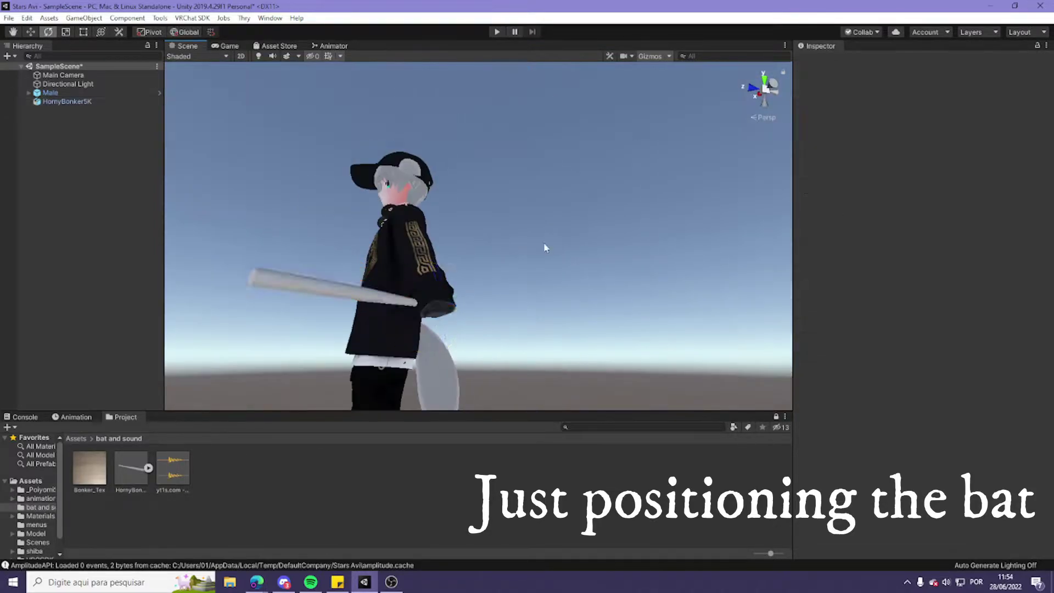
{"action": "left_click_drag", "start_coordinate": [552, 247], "coordinate": [540, 373], "text": "alt"}
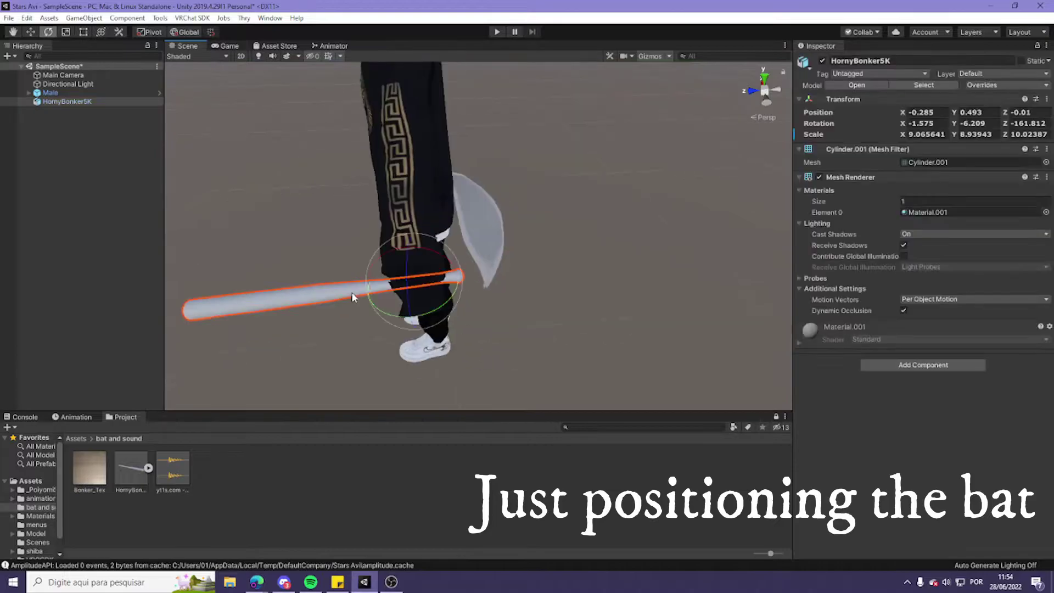
Fine-tune the bat's position in the left hand to about X -0.2983, Y 0.486.
{"action": "middle_click_drag", "start_coordinate": [353, 294], "coordinate": [575, 301]}
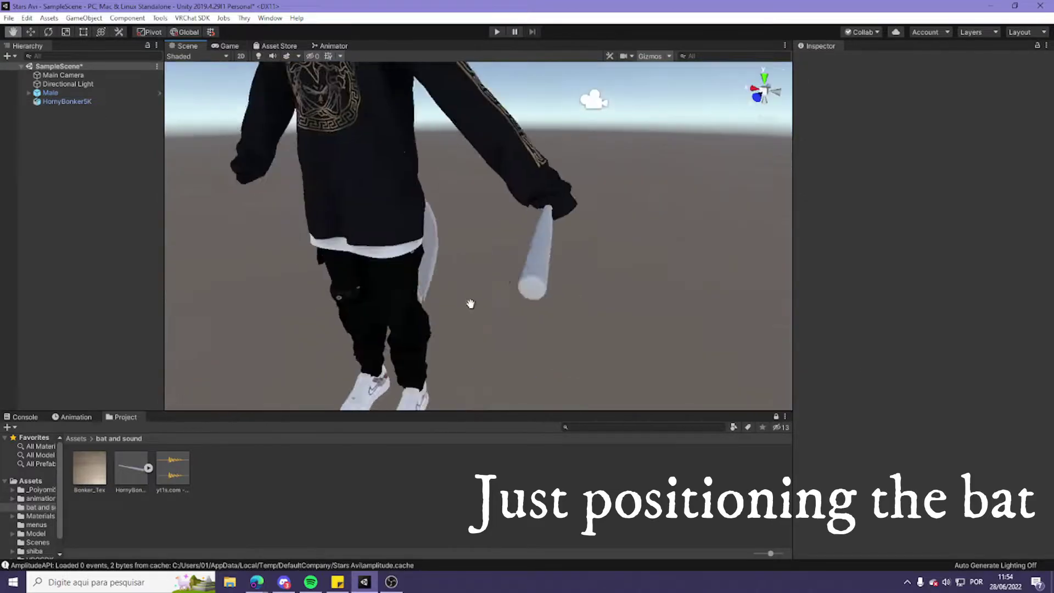
{"action": "left_click", "coordinate": [497, 251]}
{"action": "left_click", "coordinate": [476, 264]}
{"action": "middle_click_drag", "start_coordinate": [634, 334], "coordinate": [607, 327]}
Create a new material named "bat" in the "bat and sound" folder.
{"action": "left_click", "coordinate": [799, 344]}
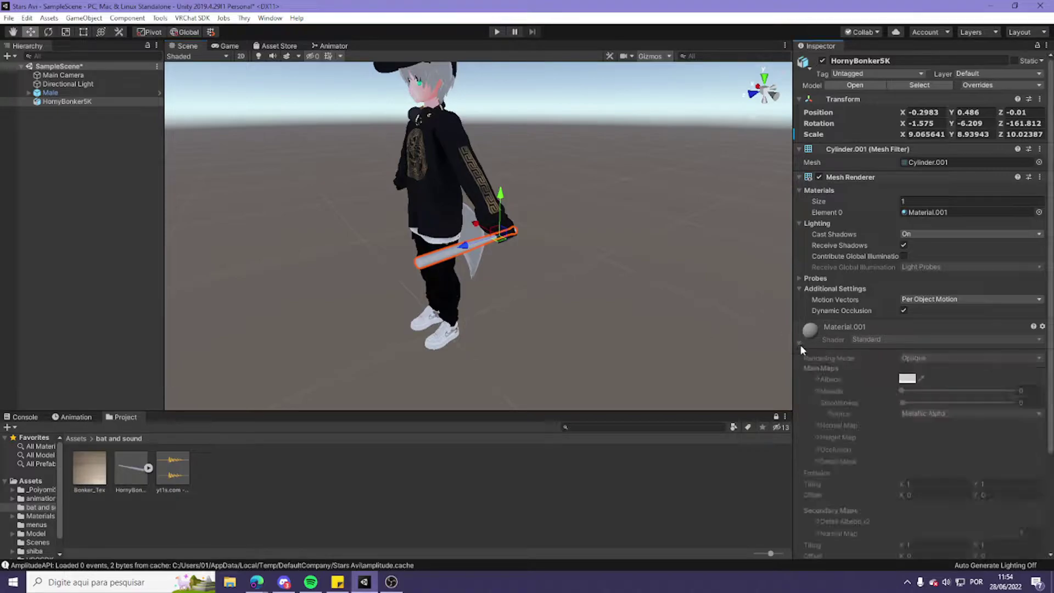
{"action": "right_click", "coordinate": [253, 502]}
{"action": "mouse_move", "coordinate": [330, 214]}
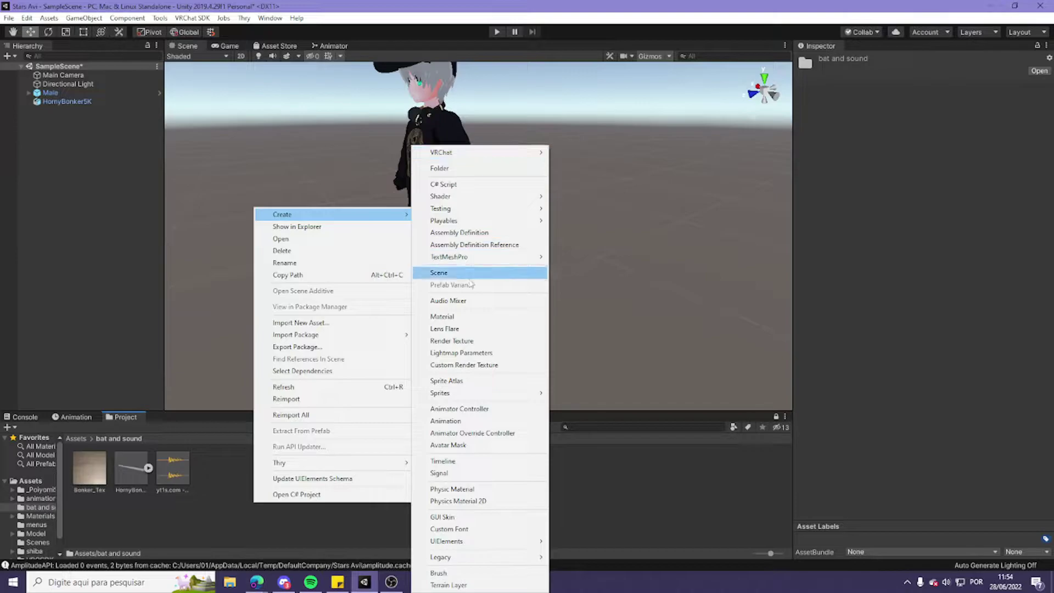
{"action": "left_click", "coordinate": [442, 316]}
{"action": "type", "text": "bl"}
{"action": "type", "text": "t"}
{"action": "key", "text": "Return"}
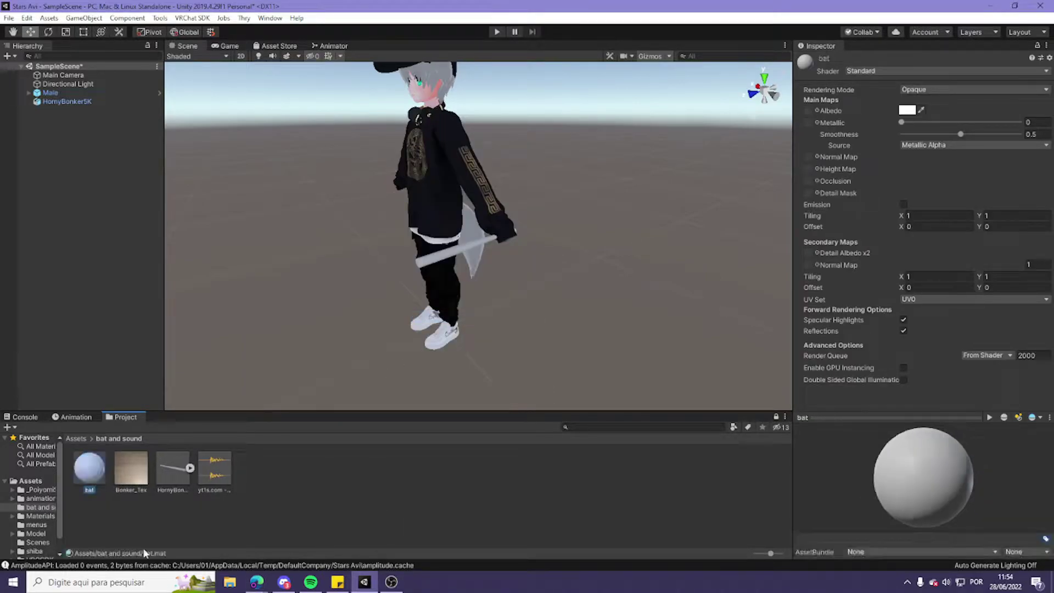
Assign the Bonker_Tex texture as the bat material's albedo map.
{"action": "left_click_drag", "start_coordinate": [140, 478], "coordinate": [808, 112]}
{"action": "left_click_drag", "start_coordinate": [600, 335], "coordinate": [573, 326], "text": "alt"}
{"action": "scroll", "coordinate": [581, 329], "scroll_direction": "up", "scroll_amount": 5}
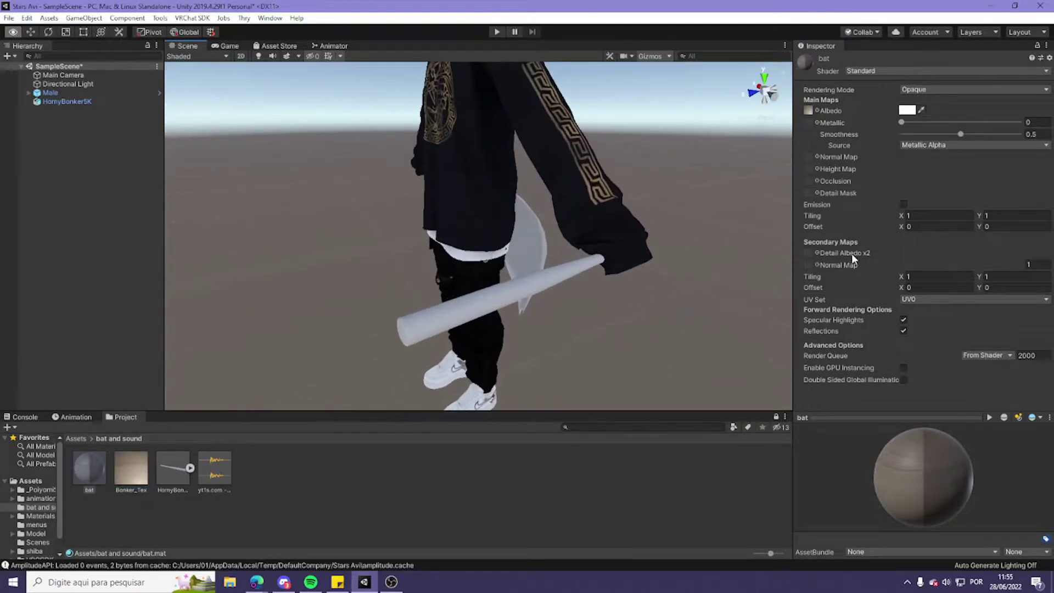
Set the bat material's smoothness to 0 and apply the material to the bat model in the scene.
{"action": "left_click_drag", "start_coordinate": [959, 132], "coordinate": [899, 134]}
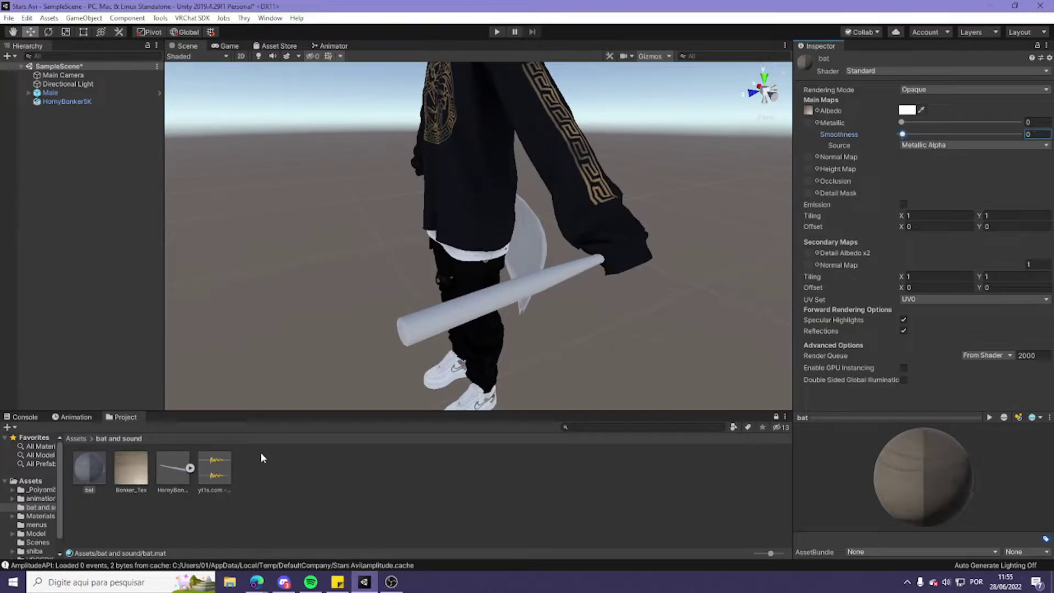
{"action": "left_click_drag", "start_coordinate": [91, 473], "coordinate": [573, 283]}
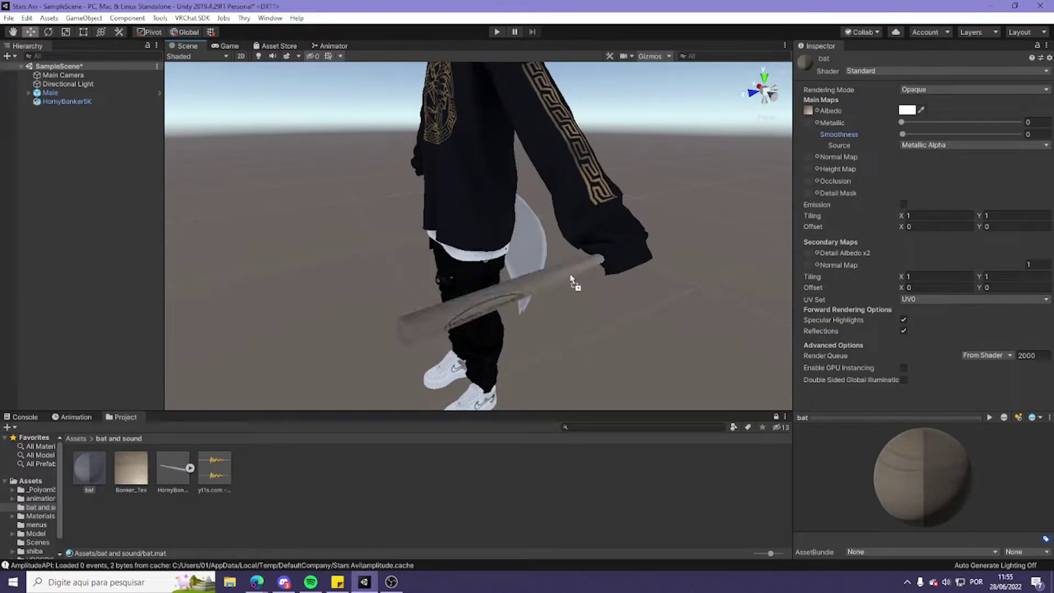
{"action": "middle_click_drag", "start_coordinate": [572, 287], "coordinate": [570, 350]}
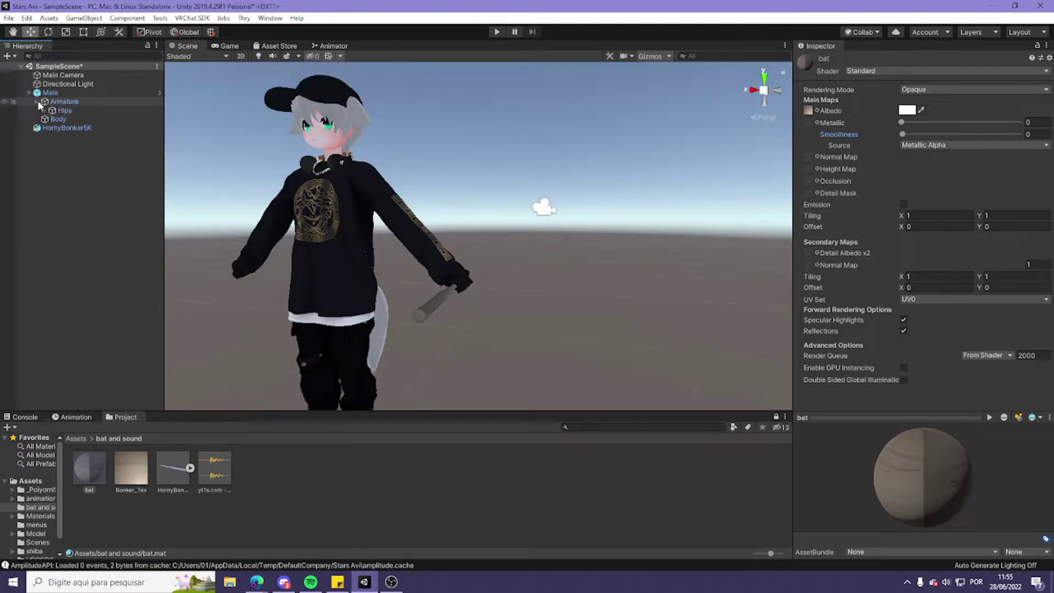
Expand the avatar's armature down to the Left wrist bone and make HornyBonker5K a child of it.
{"action": "left_click", "coordinate": [52, 137]}
{"action": "left_click", "coordinate": [61, 145]}
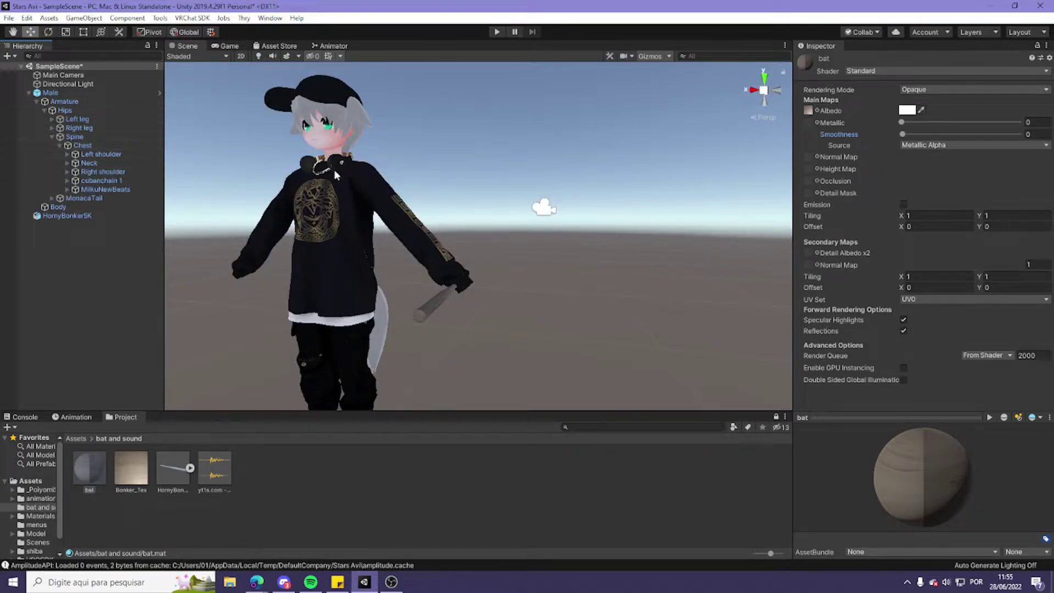
{"action": "left_click", "coordinate": [67, 156]}
{"action": "left_click", "coordinate": [75, 163]}
{"action": "left_click", "coordinate": [83, 172]}
{"action": "left_click", "coordinate": [90, 181]}
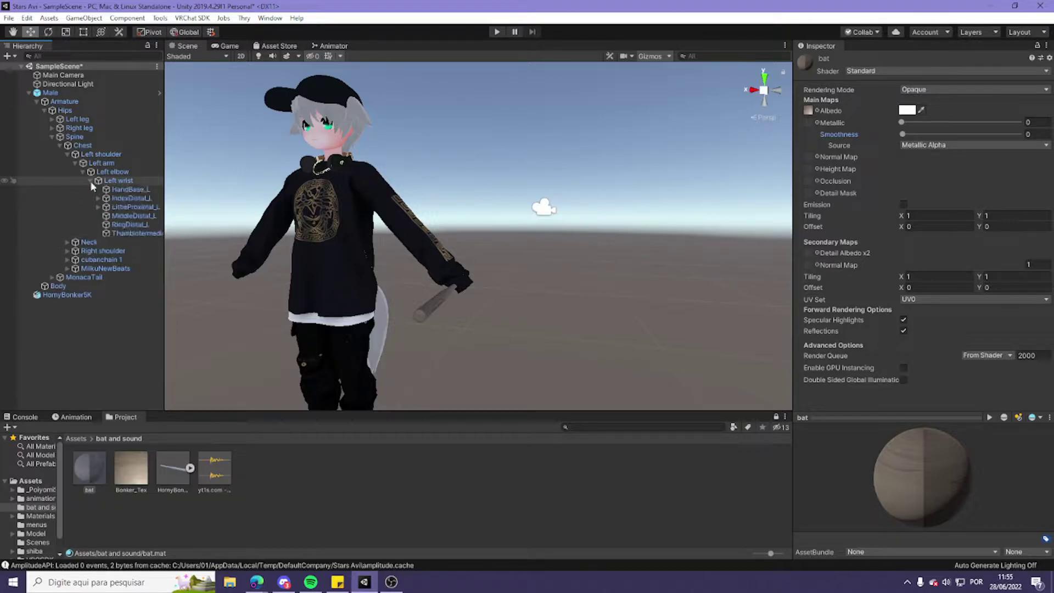
{"action": "left_click_drag", "start_coordinate": [165, 152], "coordinate": [222, 156]}
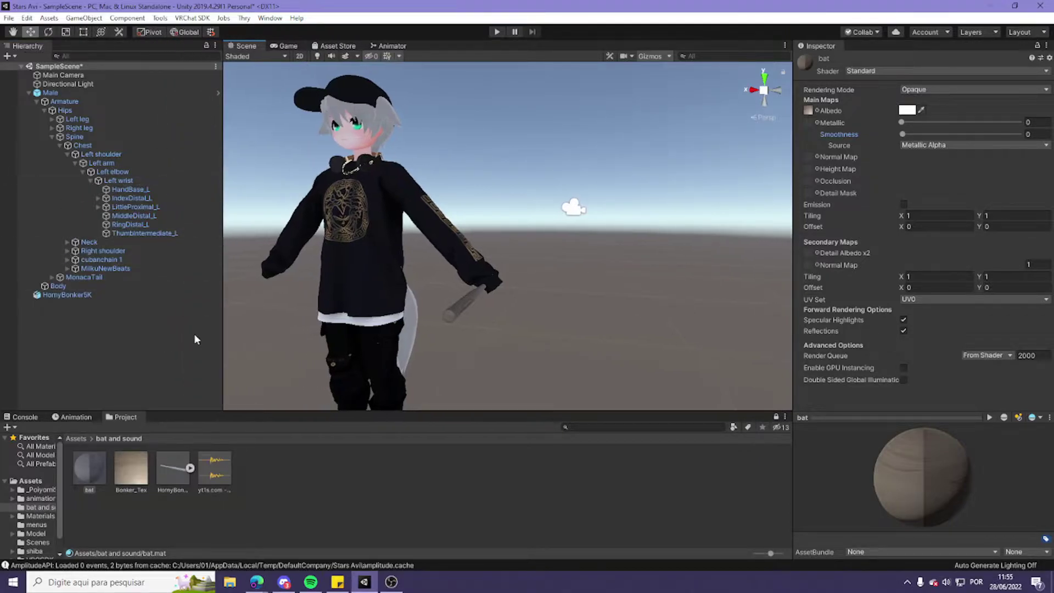
{"action": "left_click_drag", "start_coordinate": [48, 296], "coordinate": [120, 187]}
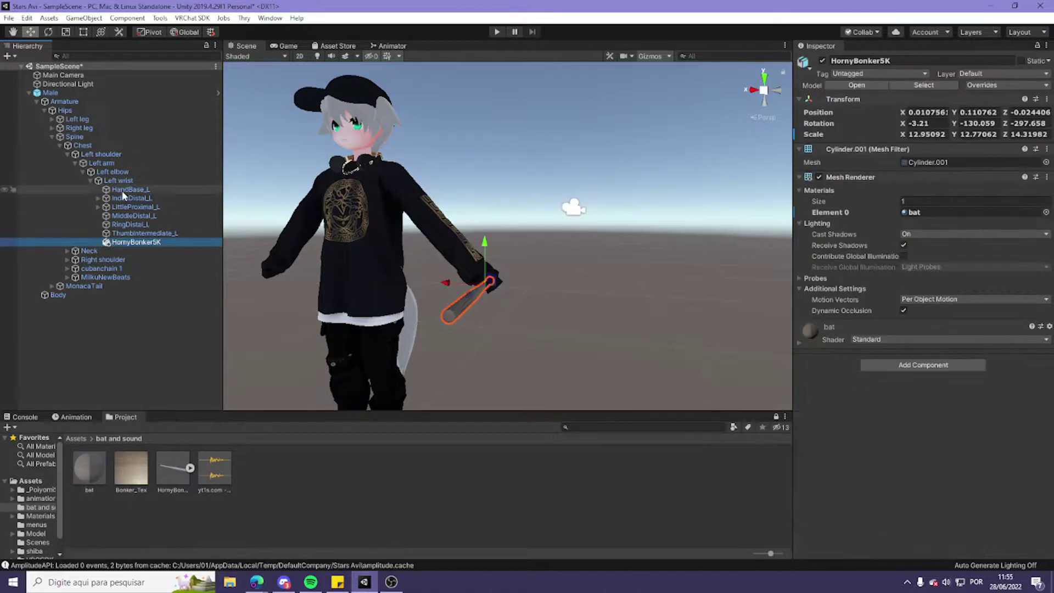
Rotate the Left arm bone to test whether the bat follows the hand, and inspect the bat from several angles.
{"action": "left_click_drag", "start_coordinate": [492, 333], "coordinate": [576, 332], "text": "alt"}
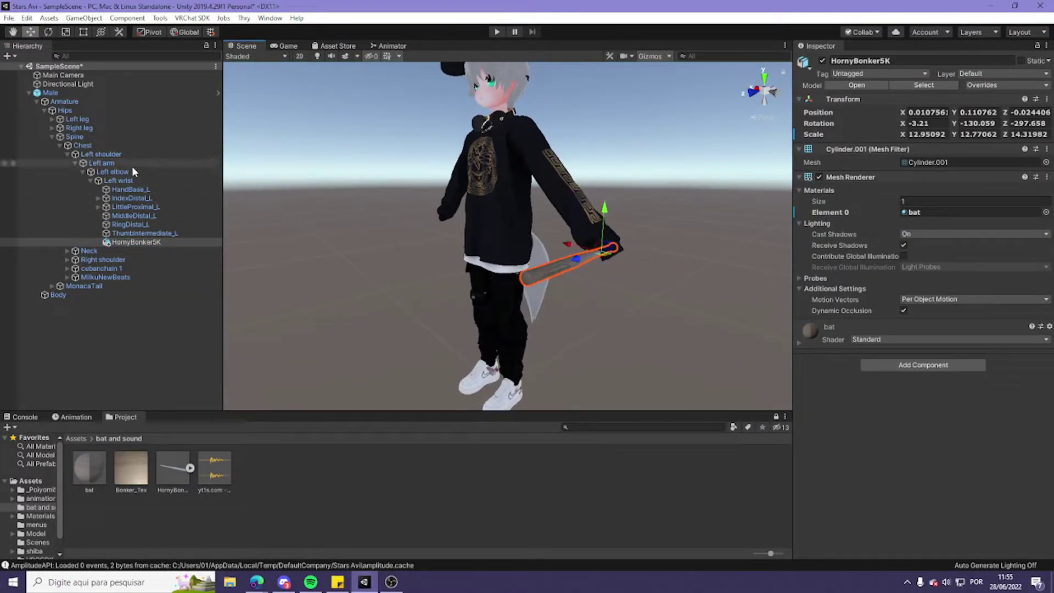
{"action": "double_click", "coordinate": [102, 163]}
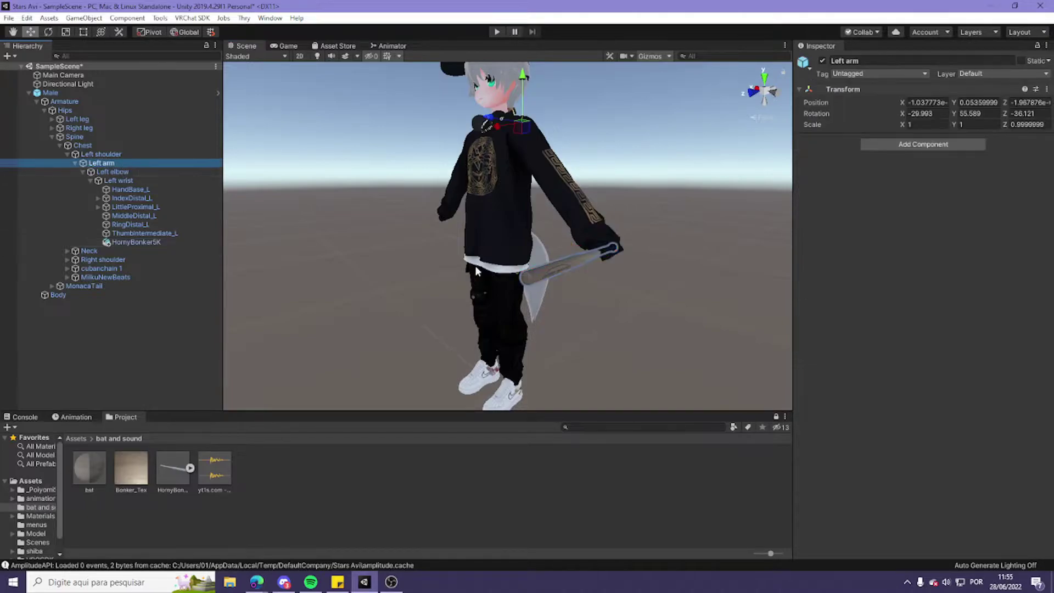
{"action": "left_click", "coordinate": [48, 31]}
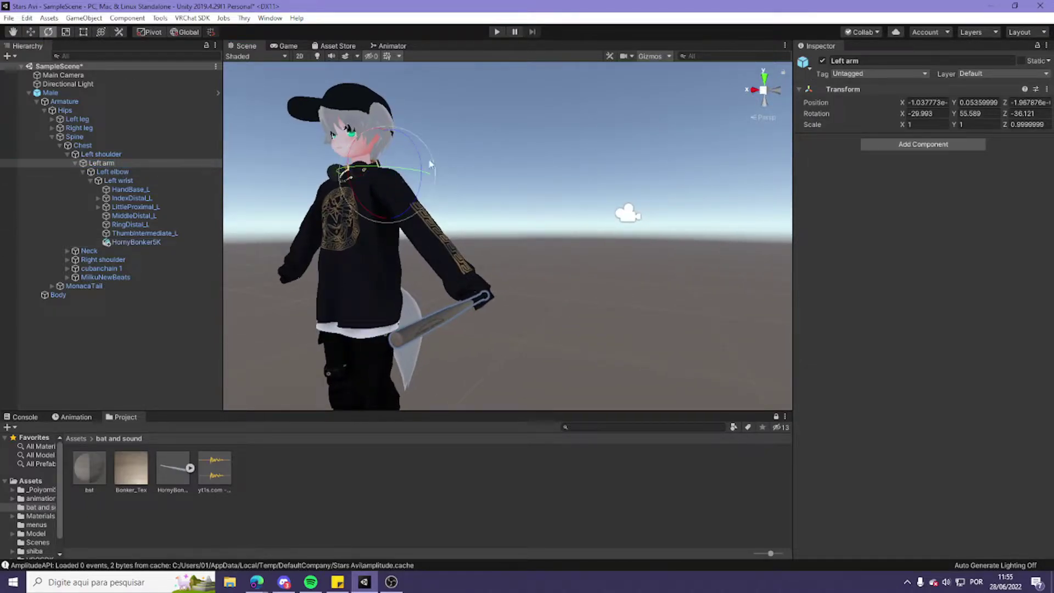
{"action": "left_click_drag", "start_coordinate": [420, 159], "coordinate": [478, 329]}
{"action": "left_click", "coordinate": [159, 371]}
{"action": "right_click_drag", "start_coordinate": [483, 219], "coordinate": [548, 247]}
{"action": "mouse_move", "coordinate": [494, 318]}
{"action": "middle_mouse_down"}
{"action": "mouse_move", "coordinate": [534, 298]}
{"action": "mouse_move", "coordinate": [511, 308]}
{"action": "middle_mouse_up"}
{"action": "right_click_drag", "start_coordinate": [511, 274], "coordinate": [557, 247]}
{"action": "middle_click_drag", "start_coordinate": [527, 274], "coordinate": [502, 297]}
{"action": "right_click_drag", "start_coordinate": [536, 322], "coordinate": [484, 298]}
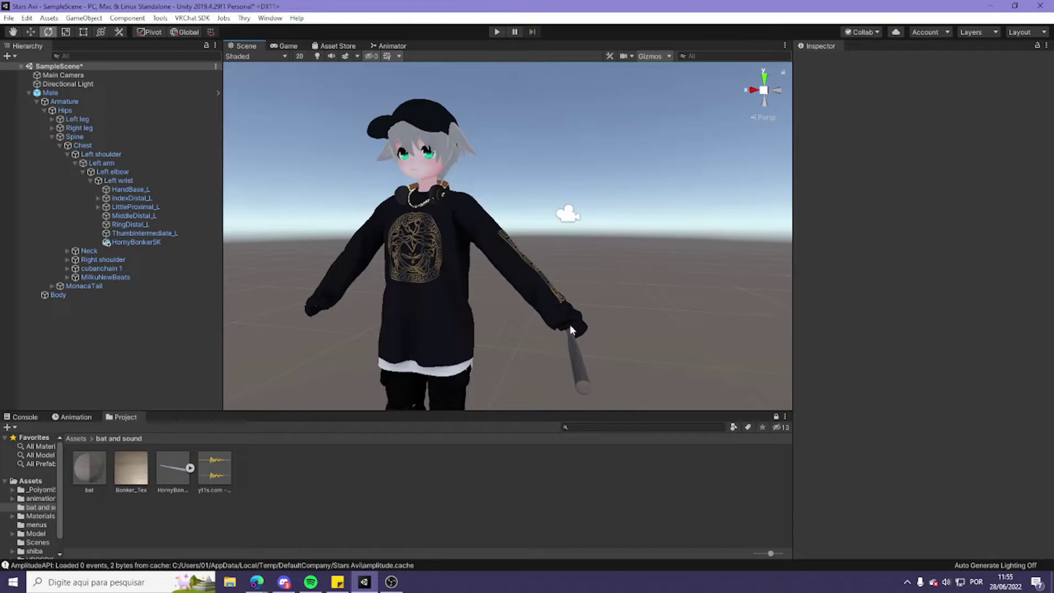
{"action": "middle_click_drag", "start_coordinate": [600, 391], "coordinate": [546, 378]}
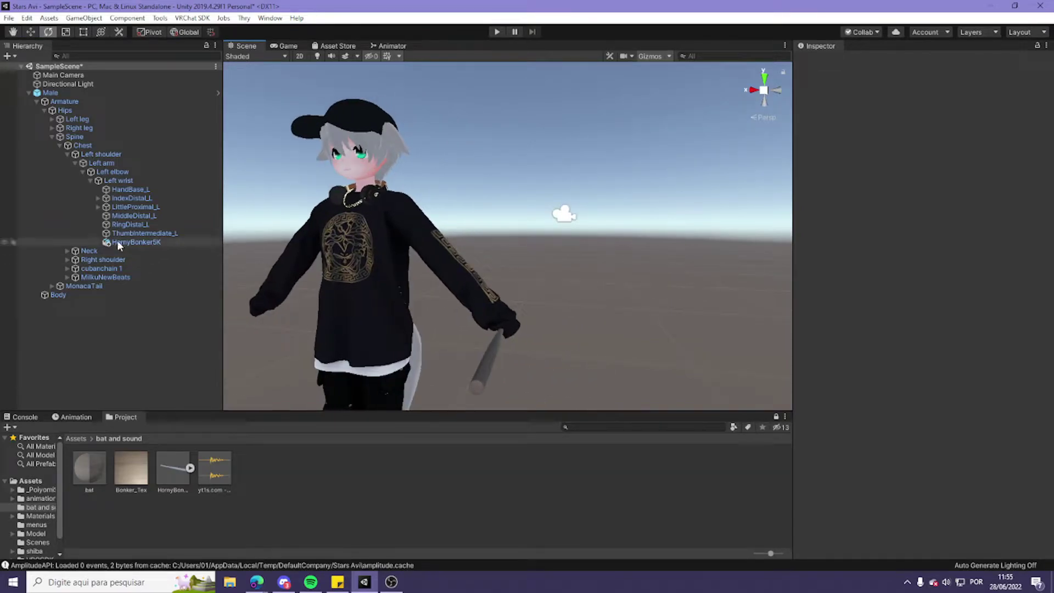
Deactivate the HornyBonker5K object under the left wrist so the bat is hidden by default.
{"action": "left_click", "coordinate": [147, 242]}
{"action": "left_click", "coordinate": [821, 61]}
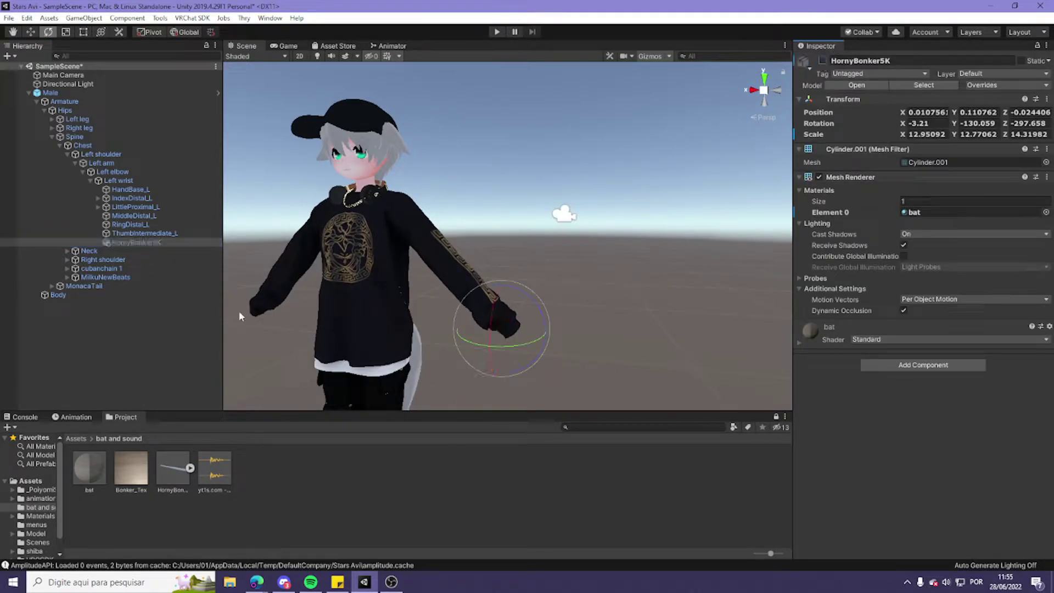
{"action": "left_click", "coordinate": [207, 353]}
{"action": "left_click", "coordinate": [418, 520]}
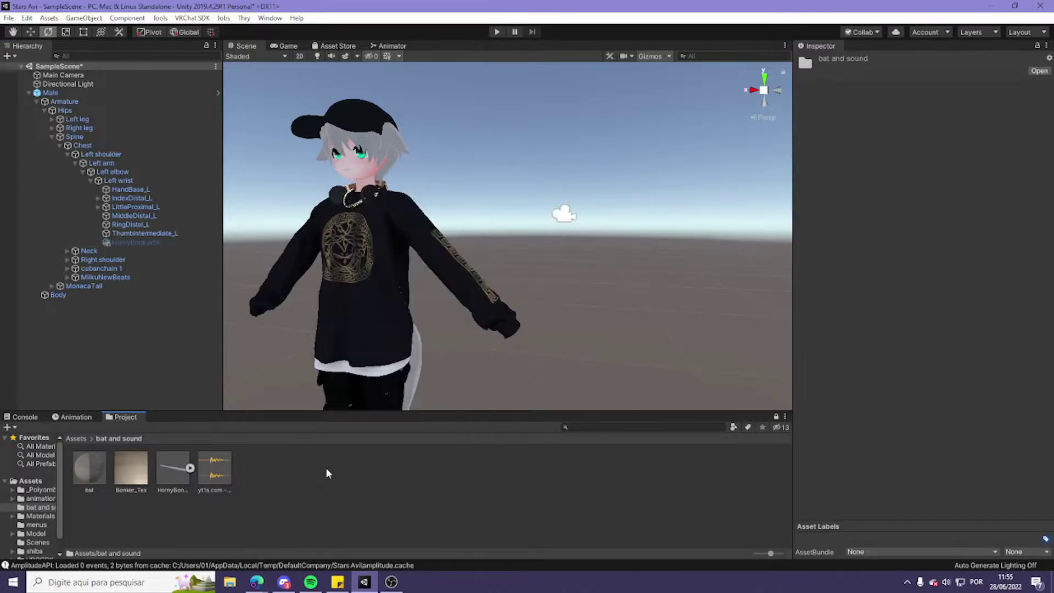
Create a new animation clip named bat ON for the Male avatar in the bat and sound folder.
{"action": "left_click", "coordinate": [52, 92]}
{"action": "left_click", "coordinate": [79, 416]}
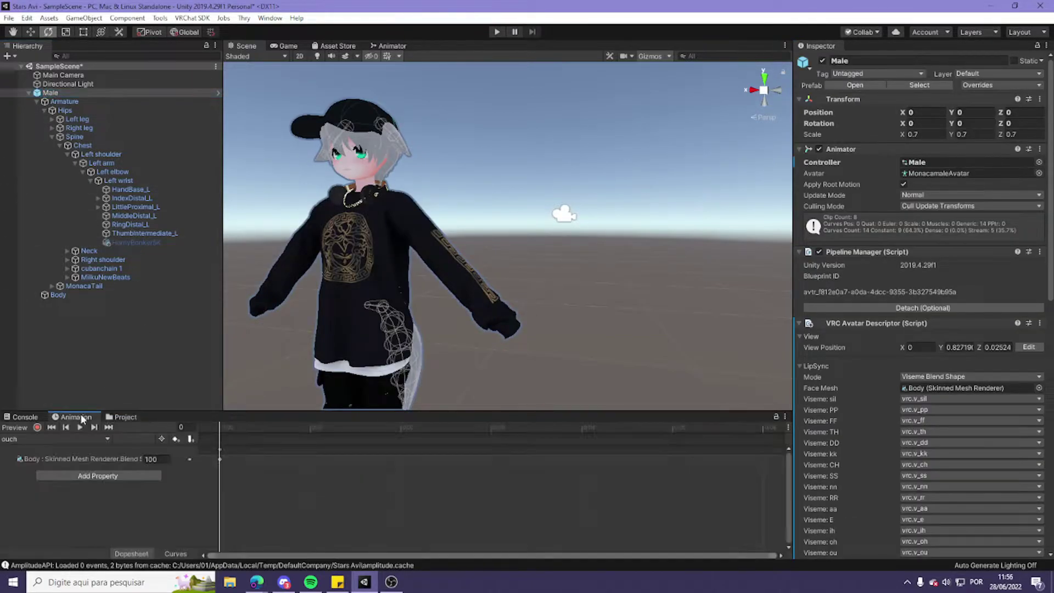
{"action": "left_click", "coordinate": [52, 438]}
{"action": "left_click", "coordinate": [49, 551]}
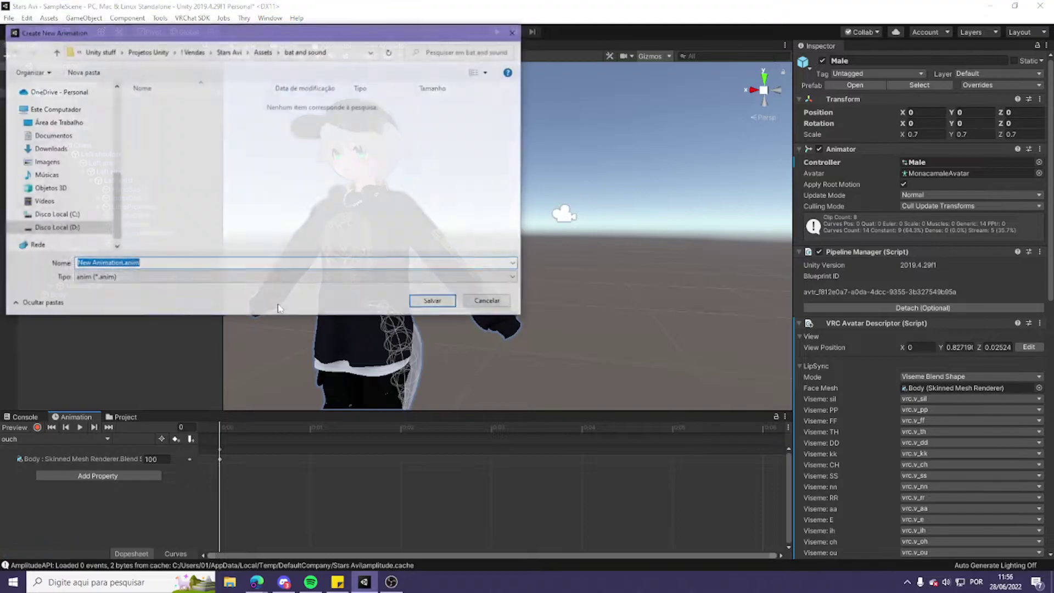
{"action": "type", "text": "bat ON"}
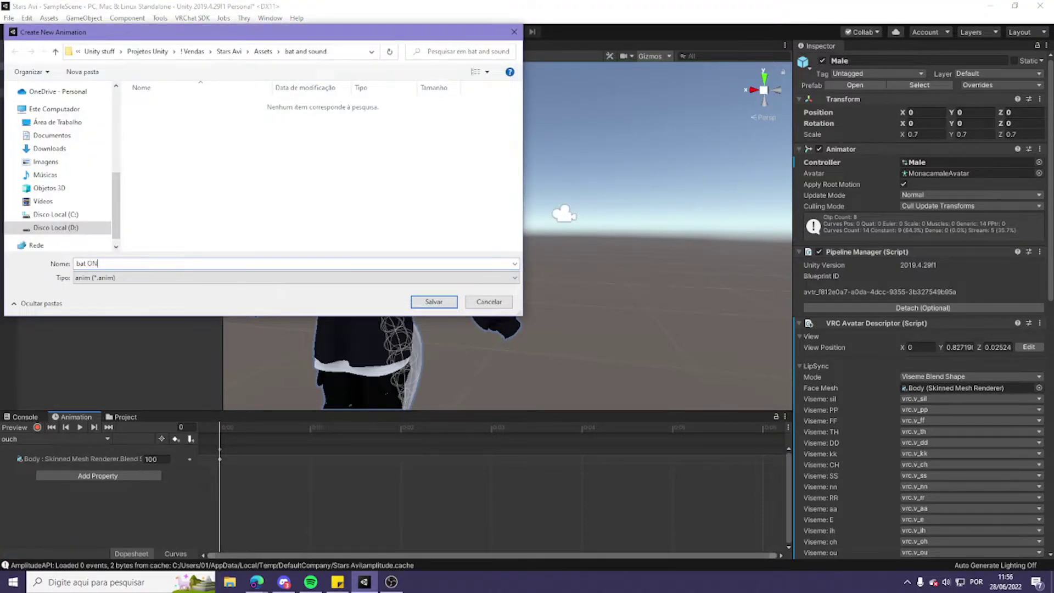
{"action": "key", "text": "Return"}
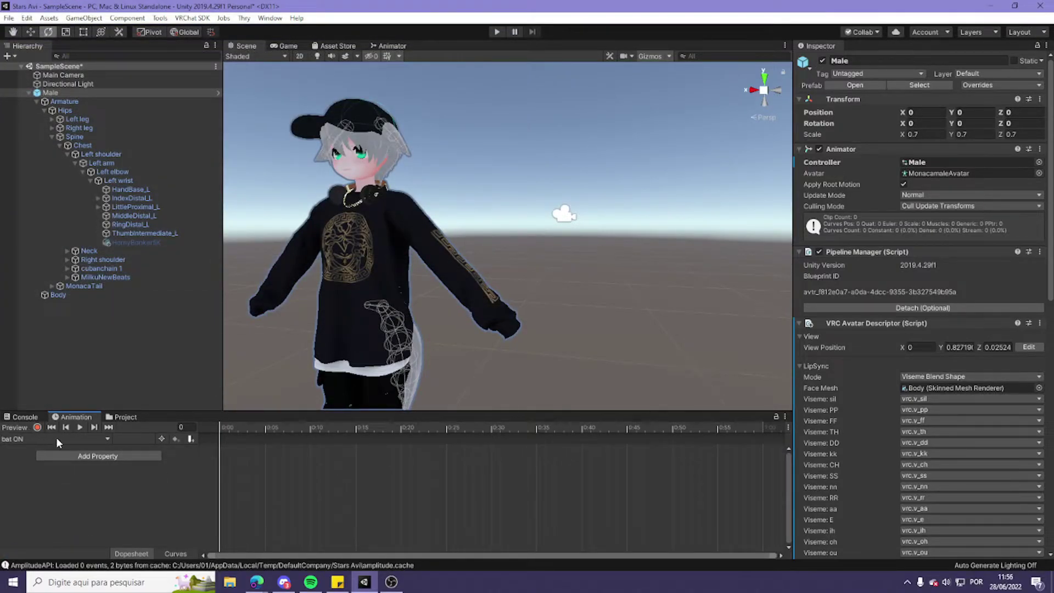
Record the HornyBonker5K object under the left wrist being activated in the bat ON clip.
{"action": "left_click", "coordinate": [37, 427]}
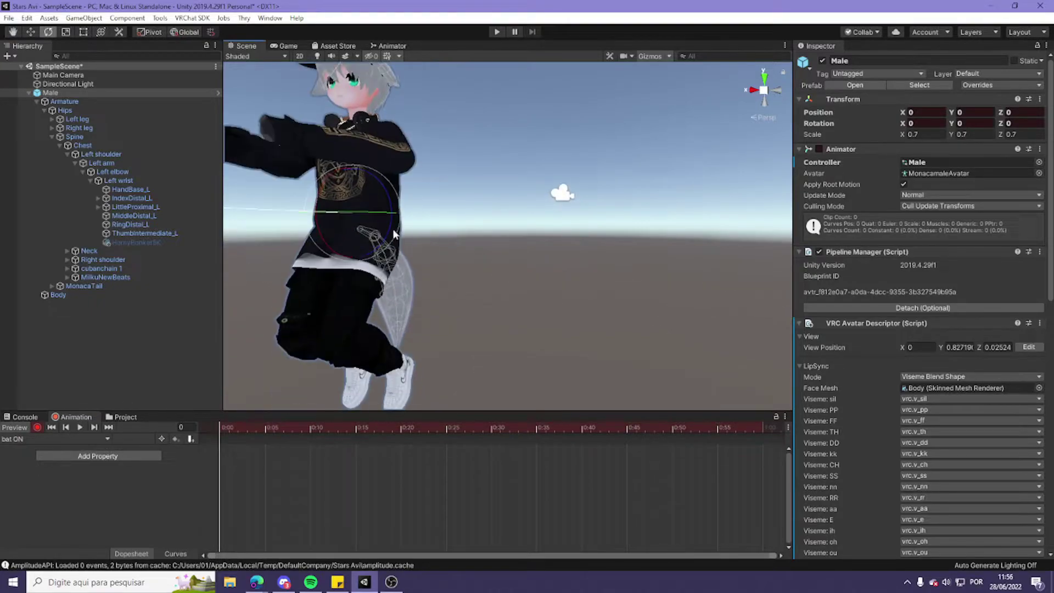
{"action": "left_click", "coordinate": [158, 242]}
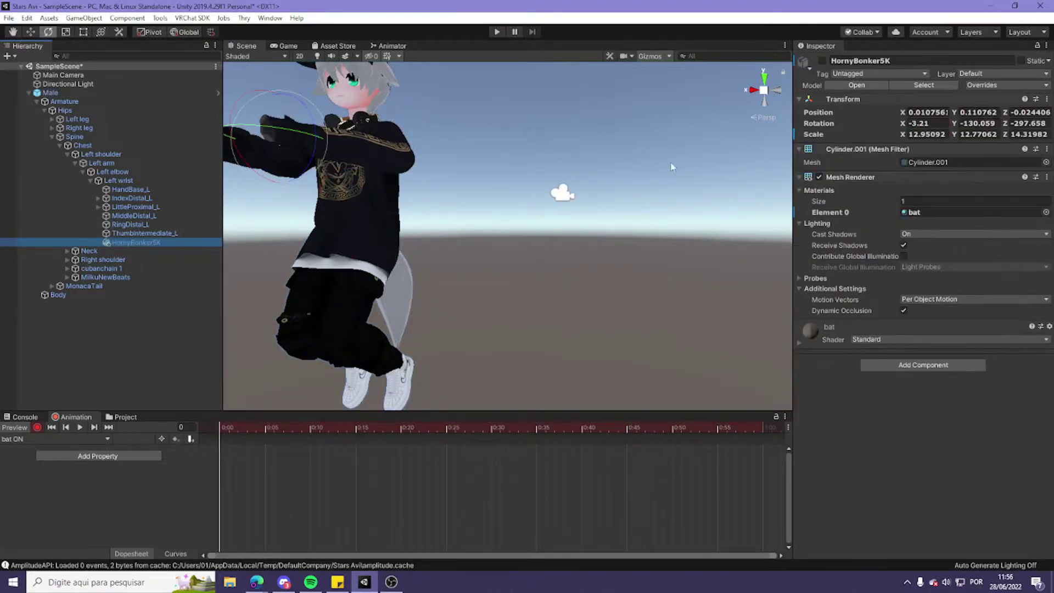
{"action": "left_click", "coordinate": [822, 60]}
{"action": "left_click", "coordinate": [37, 427]}
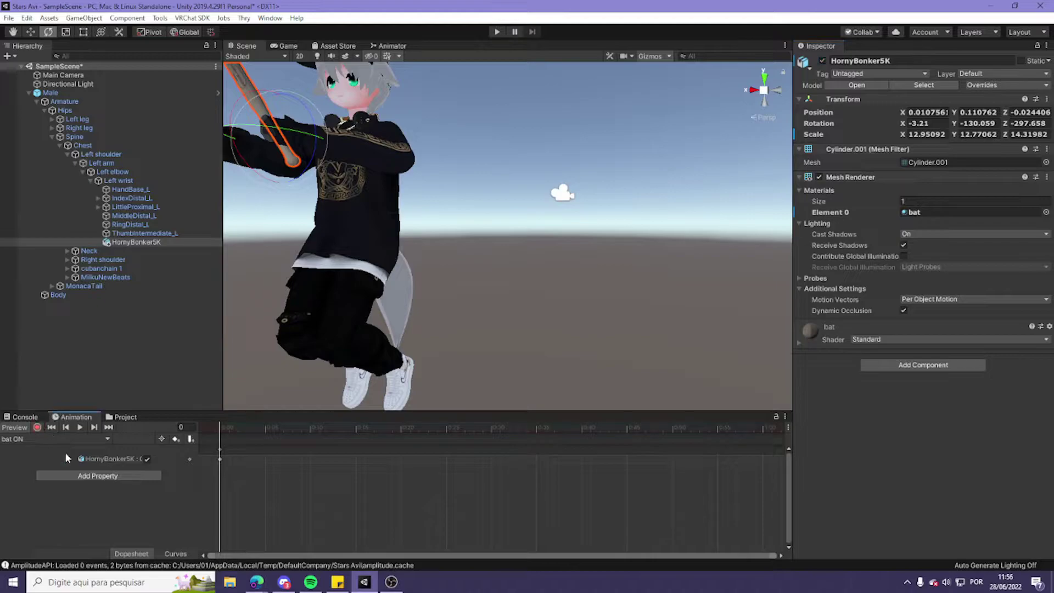
Create a new clip named BAT off and copy the HornyBonker5K keyframe from bat ON into it.
{"action": "left_click", "coordinate": [220, 458]}
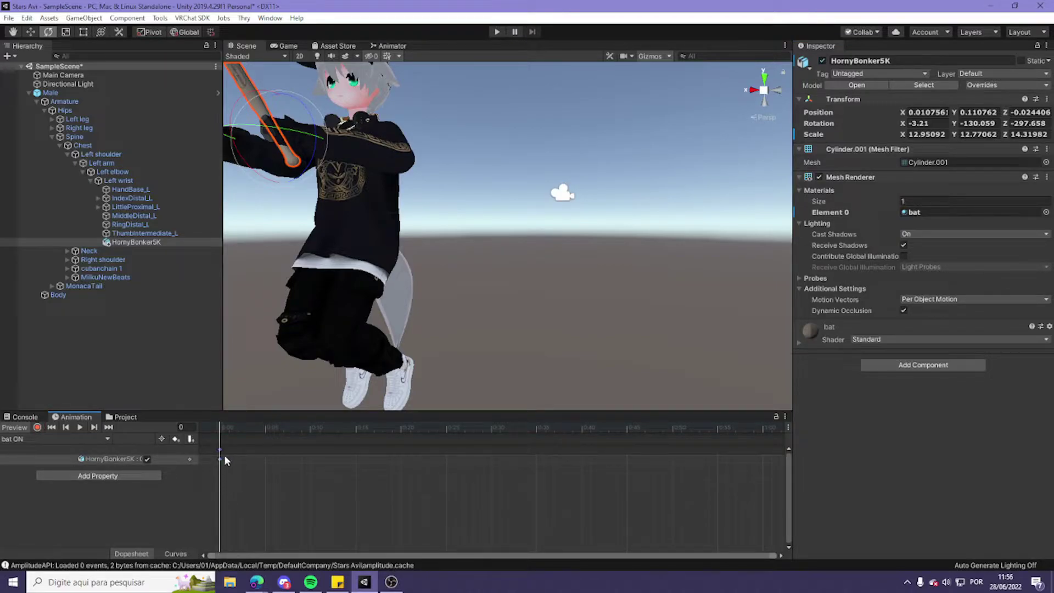
{"action": "left_click", "coordinate": [83, 439]}
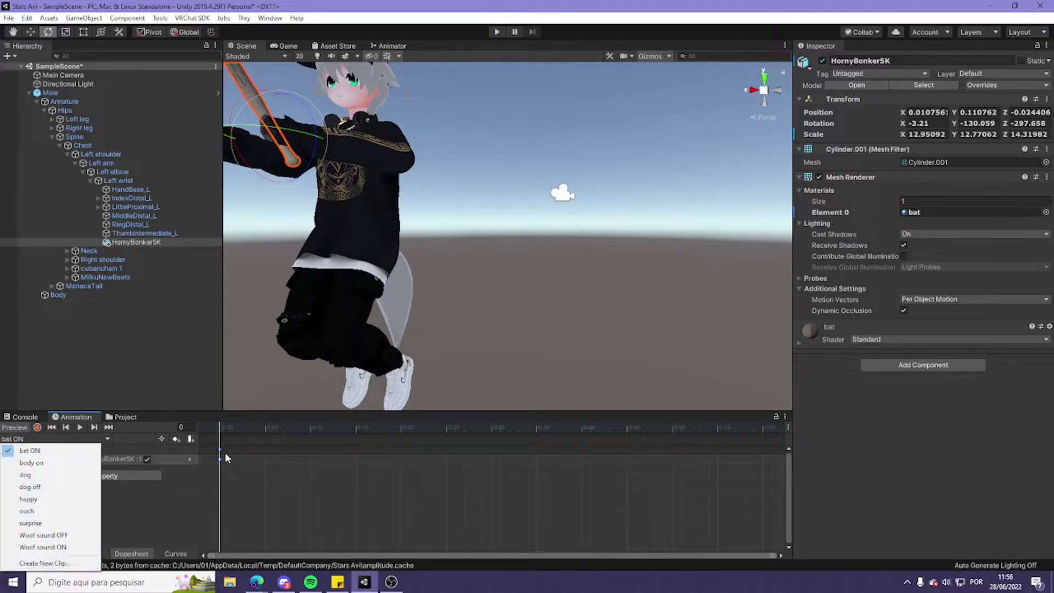
{"action": "left_click", "coordinate": [43, 562]}
{"action": "type", "text": "BAT o"}
{"action": "key", "text": "BackSpace"}
{"action": "key", "text": "BackSpace"}
{"action": "key", "text": "BackSpace"}
{"action": "key", "text": "BackSpace"}
{"action": "key", "text": "BackSpace"}
{"action": "type", "text": "BAT off"}
{"action": "key", "text": "Return"}
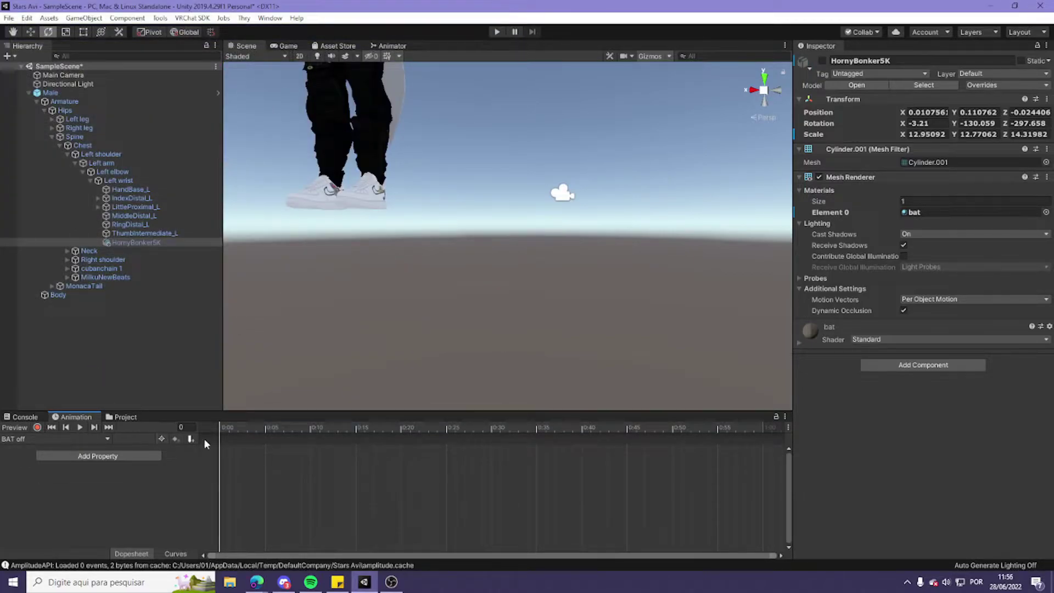
{"action": "key", "text": "ctrl+v"}
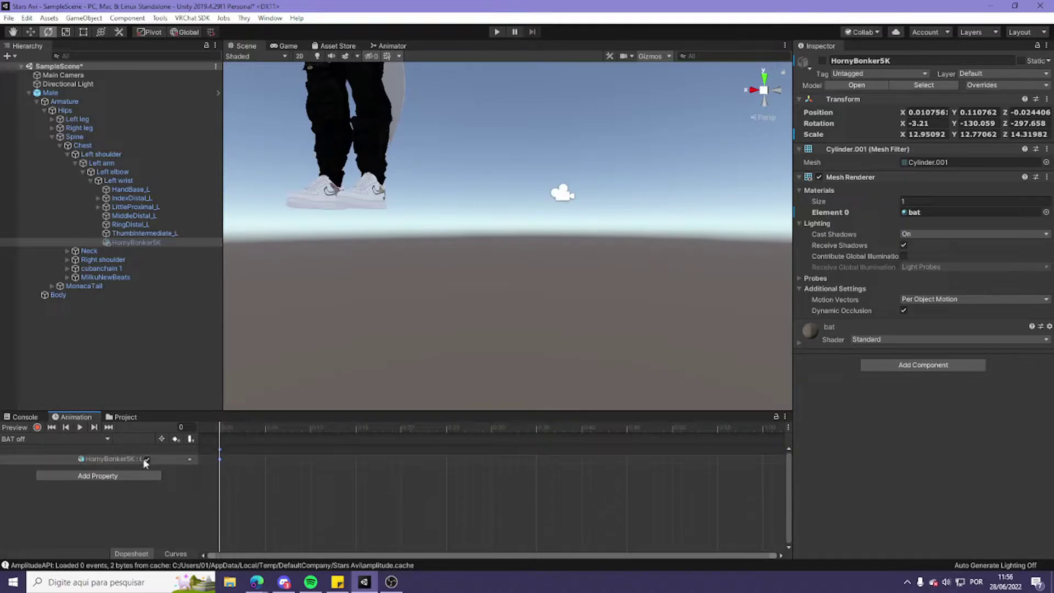
{"action": "key", "text": "f"}
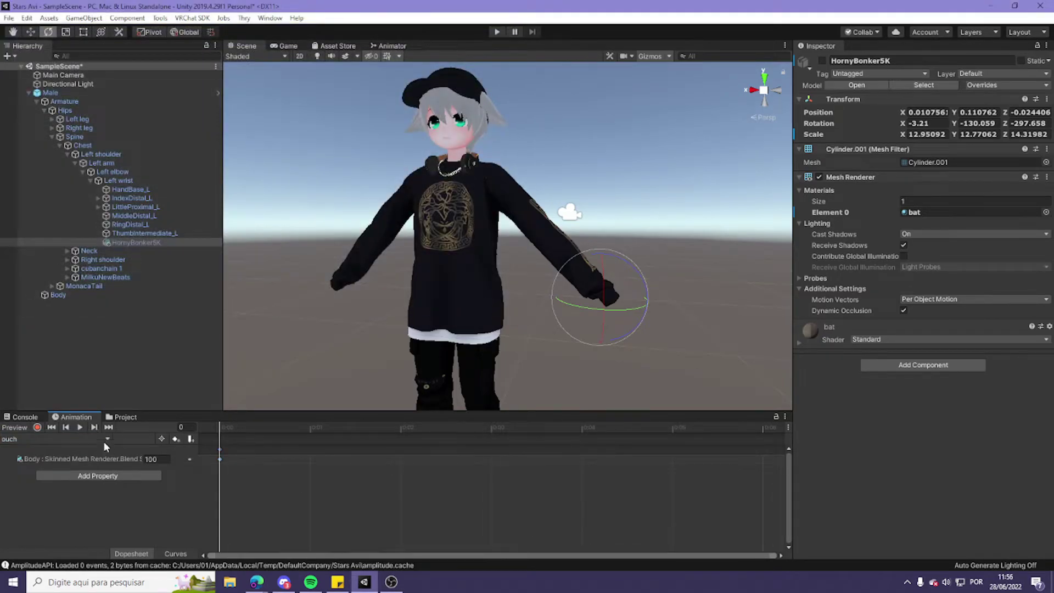
Display the surprise clip and return to the assets in the bat and sound folder.
{"action": "left_click", "coordinate": [107, 438]}
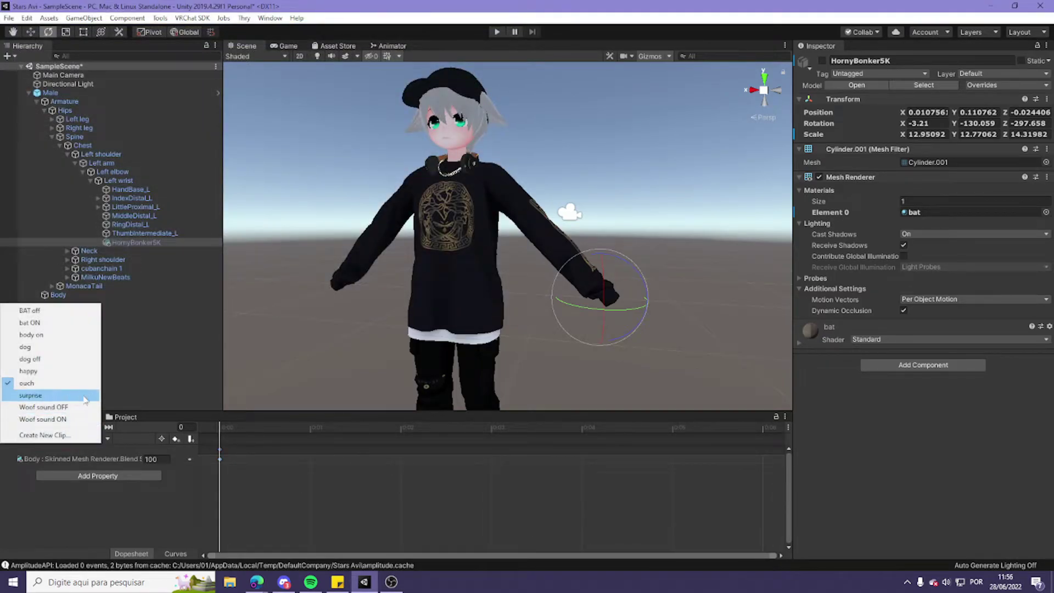
{"action": "left_click", "coordinate": [33, 397]}
{"action": "left_click", "coordinate": [122, 417]}
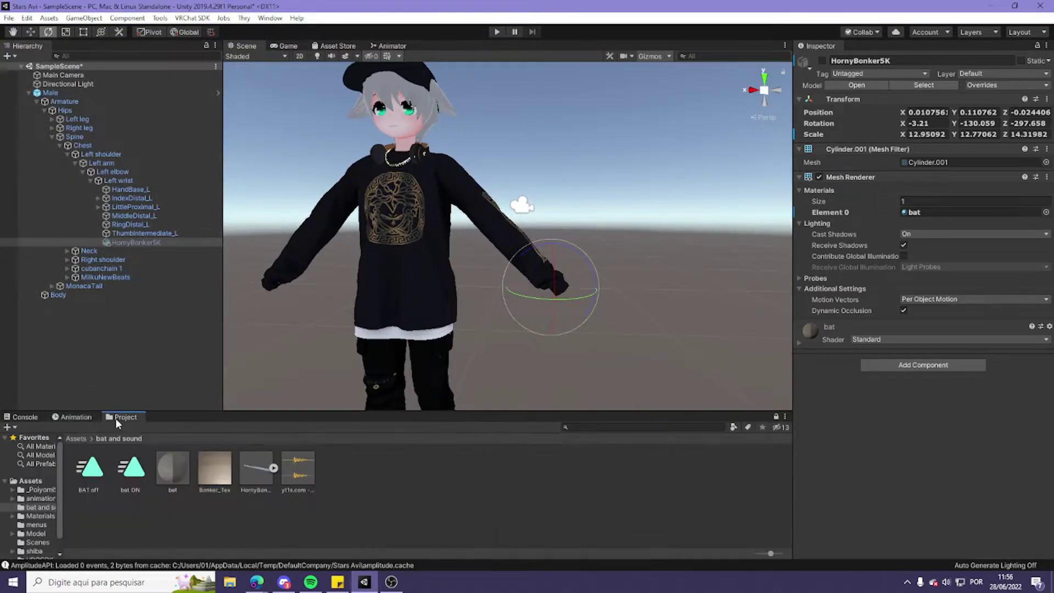
{"action": "left_click", "coordinate": [364, 491]}
Add a Bool parameter named bat to the avatar's Param expression parameters.
{"action": "left_click", "coordinate": [55, 92]}
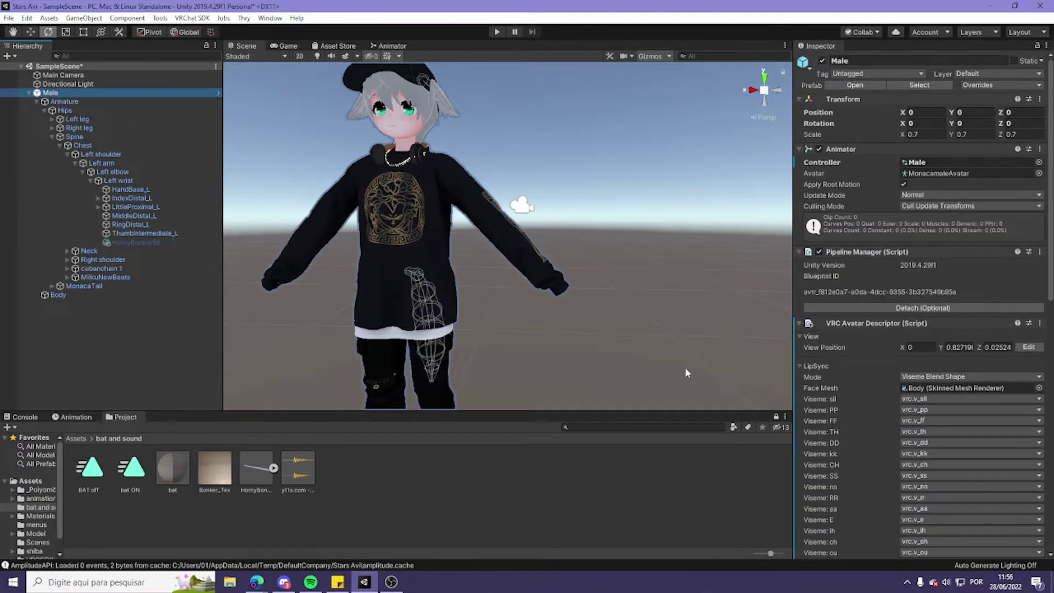
{"action": "scroll", "coordinate": [991, 350], "scroll_direction": "down", "scroll_amount": 10}
{"action": "scroll", "coordinate": [988, 344], "scroll_direction": "down", "scroll_amount": 6}
{"action": "left_click", "coordinate": [896, 345]}
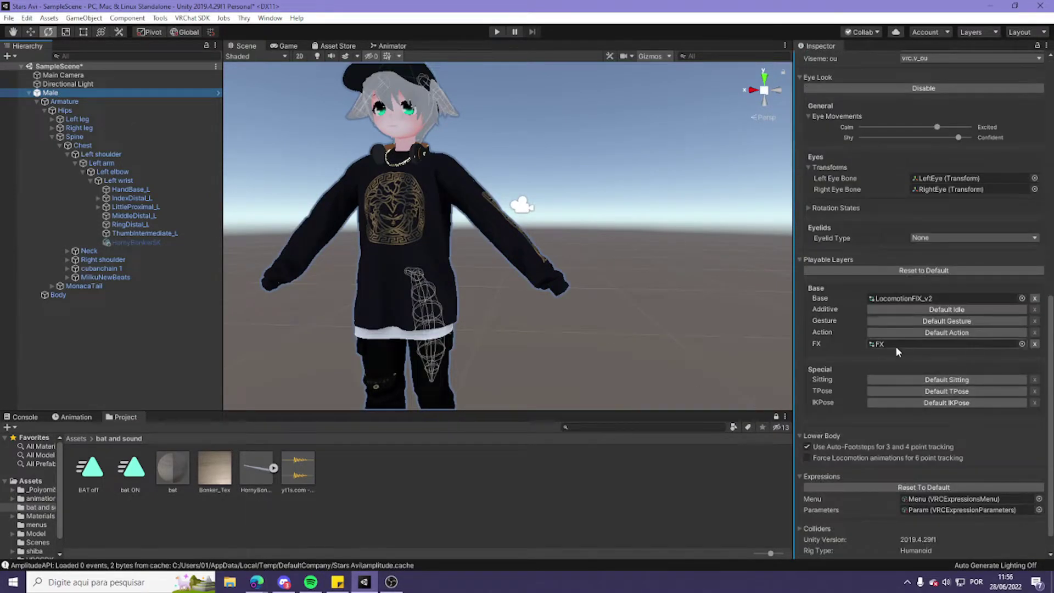
{"action": "double_click", "coordinate": [913, 509]}
{"action": "left_click", "coordinate": [832, 99]}
{"action": "left_click", "coordinate": [845, 185]}
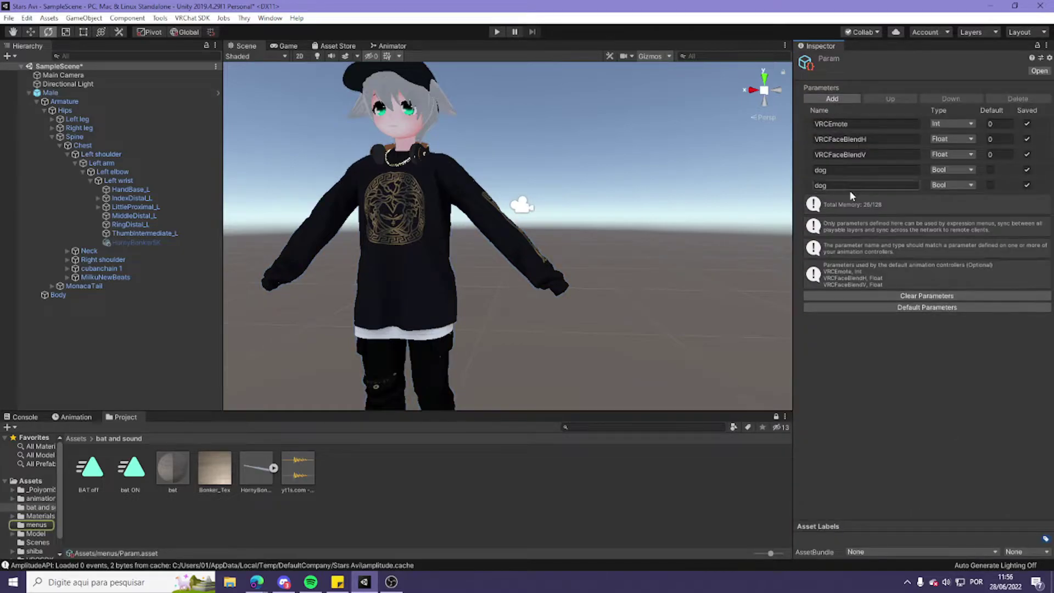
{"action": "type", "text": "bat"}
{"action": "left_click", "coordinate": [807, 401]}
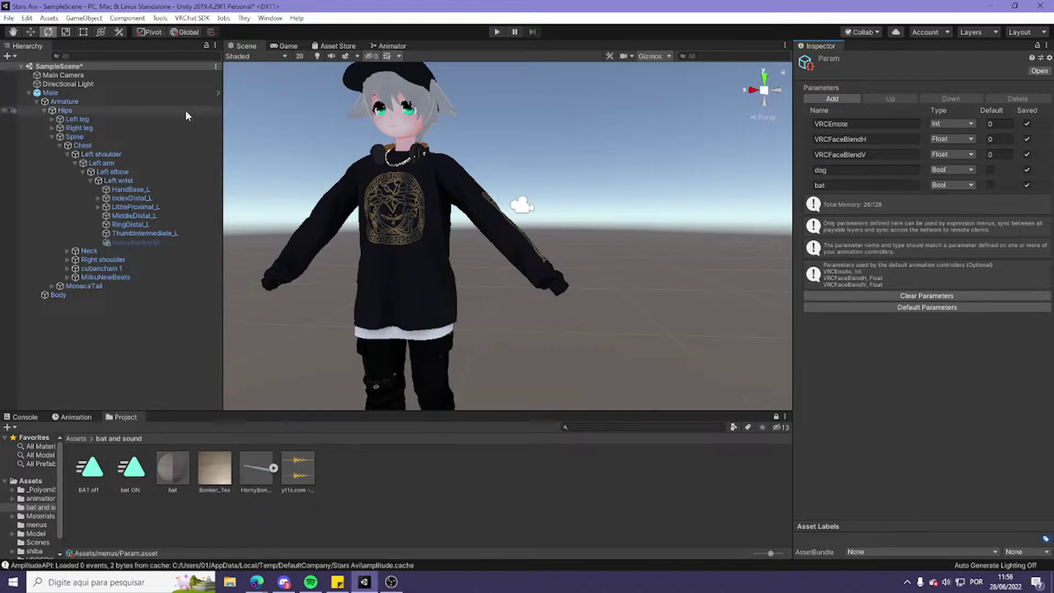
Open the avatar's FX animator controller and add a Bool parameter named bat.
{"action": "left_click", "coordinate": [146, 93]}
{"action": "scroll", "coordinate": [922, 434], "scroll_direction": "down", "scroll_amount": 10}
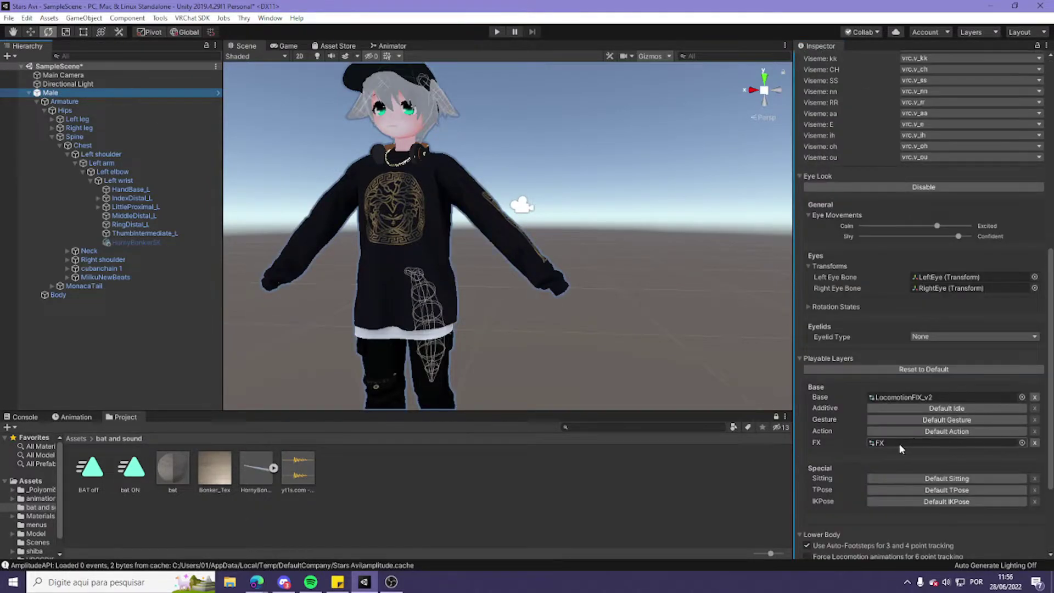
{"action": "double_click", "coordinate": [899, 443]}
{"action": "left_click", "coordinate": [271, 56]}
{"action": "left_click", "coordinate": [415, 67]}
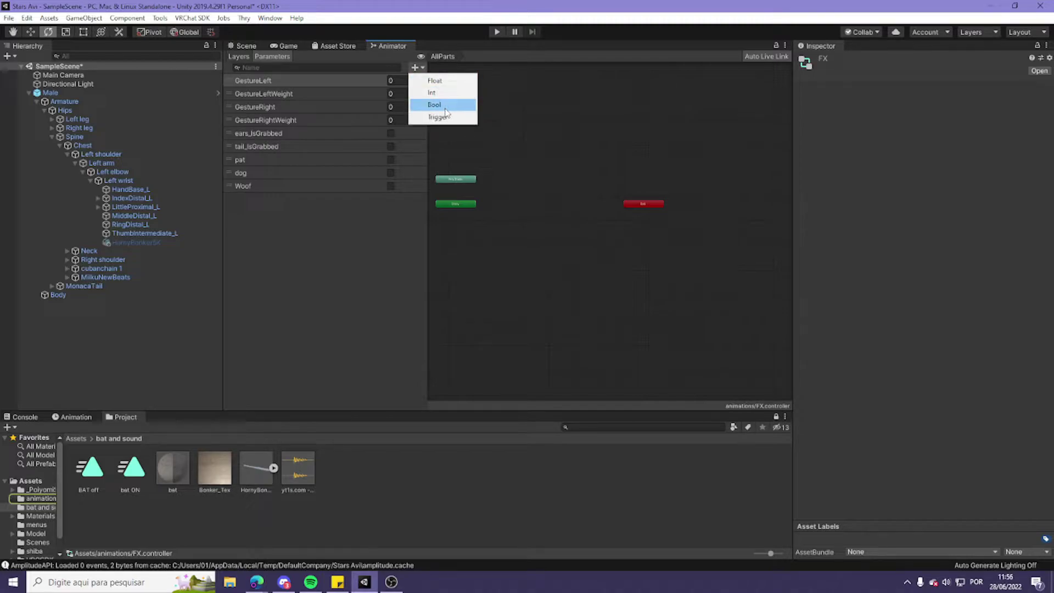
{"action": "left_click", "coordinate": [443, 106]}
{"action": "type", "text": "bat"}
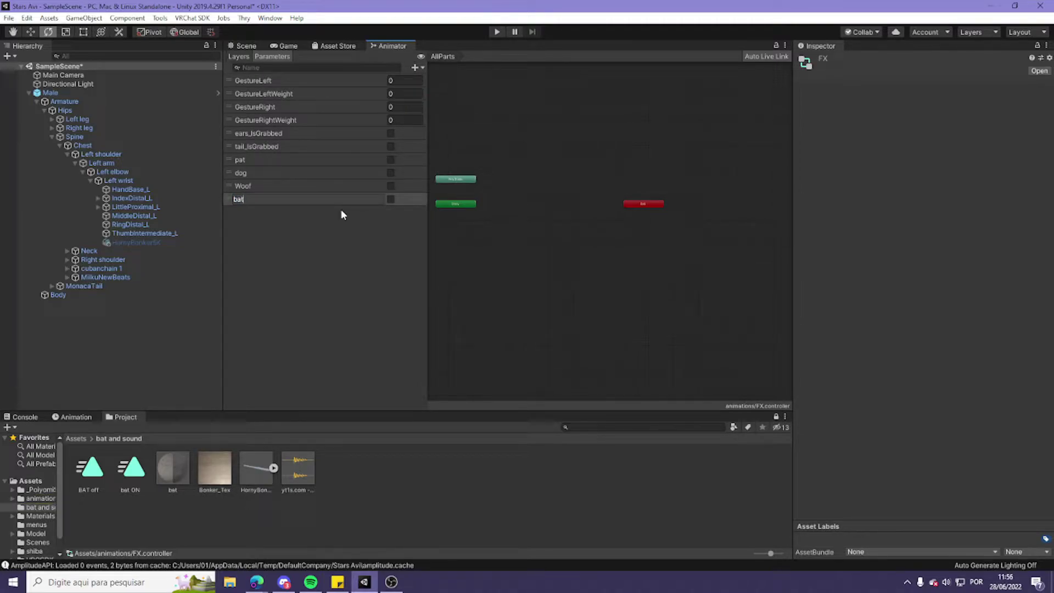
{"action": "left_click", "coordinate": [340, 214]}
Add a layer named bat to the FX controller and raise its weight to full.
{"action": "left_click", "coordinate": [238, 56]}
{"action": "left_click", "coordinate": [418, 67]}
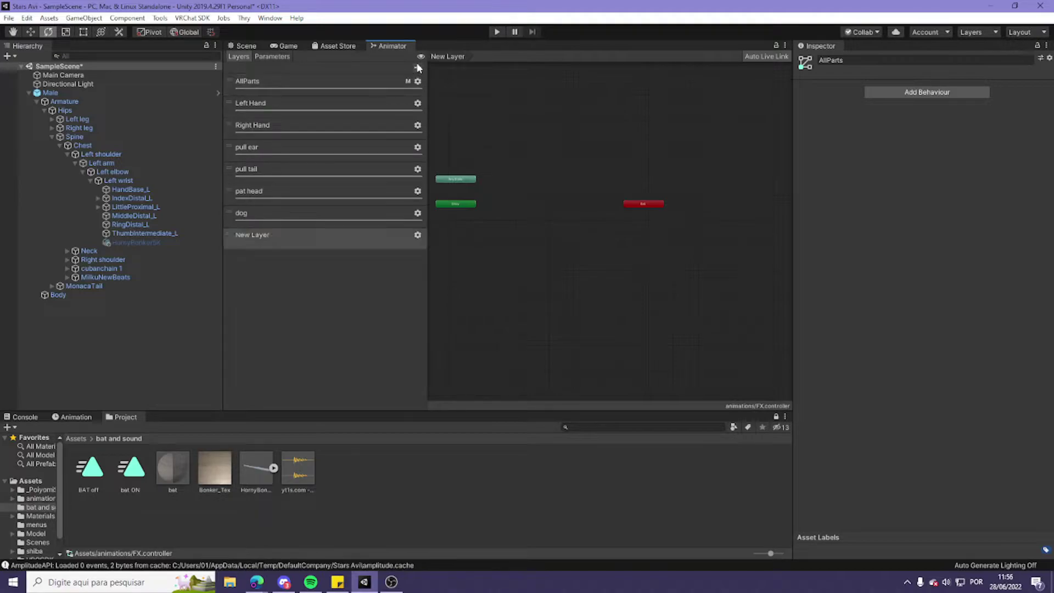
{"action": "type", "text": "bat"}
{"action": "key", "text": "Return"}
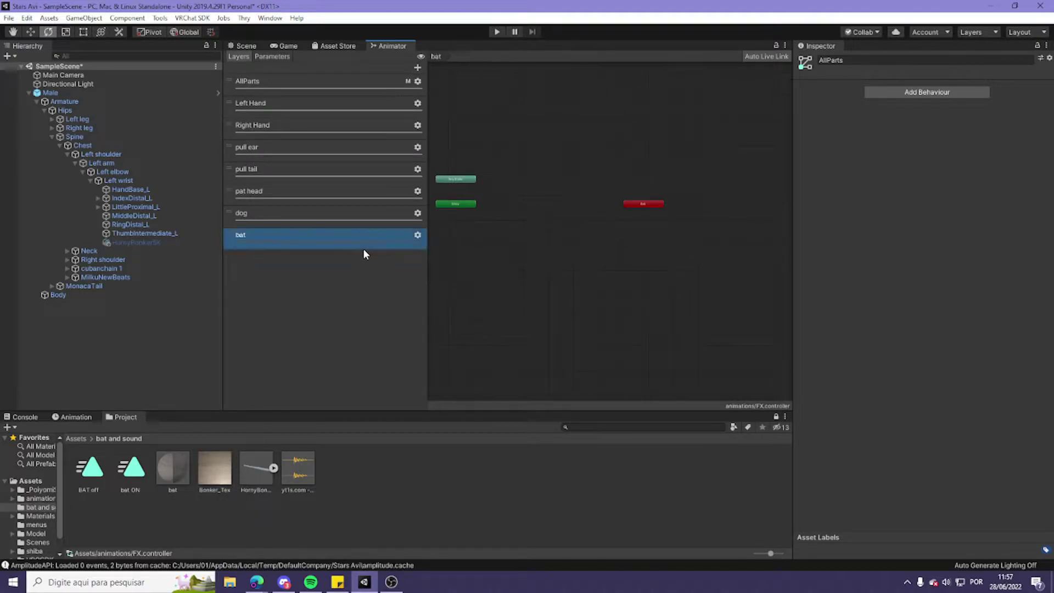
{"action": "left_click", "coordinate": [419, 236]}
{"action": "left_click_drag", "start_coordinate": [487, 236], "coordinate": [550, 237]}
{"action": "left_click", "coordinate": [369, 337]}
{"action": "left_click", "coordinate": [598, 259]}
Add the BAT off clip as the bat layer's default state and place bat ON above it.
{"action": "scroll", "coordinate": [600, 275], "scroll_direction": "up", "scroll_amount": 5}
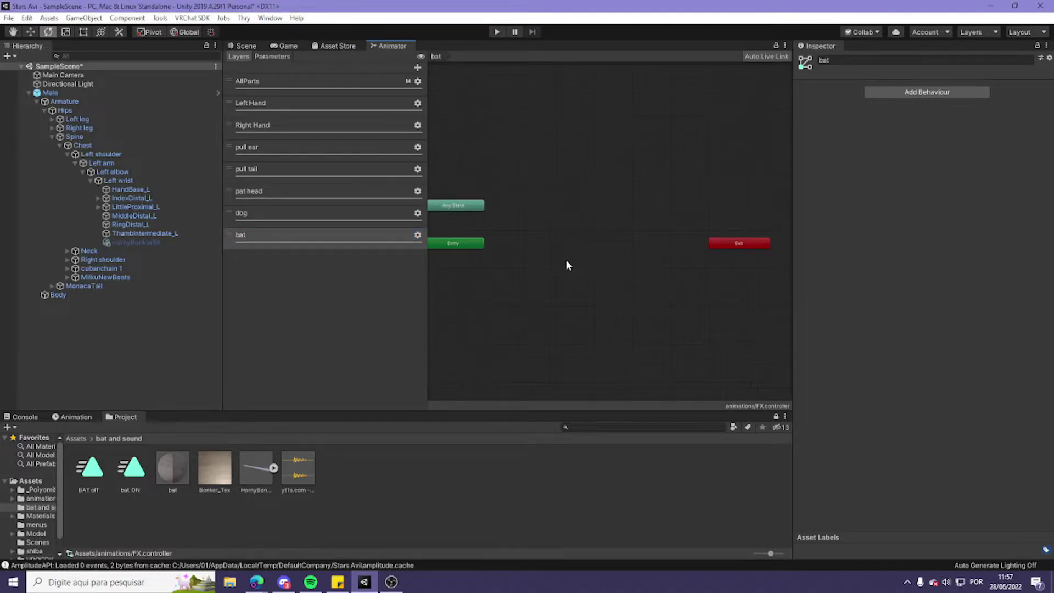
{"action": "middle_click_drag", "start_coordinate": [566, 254], "coordinate": [593, 275]}
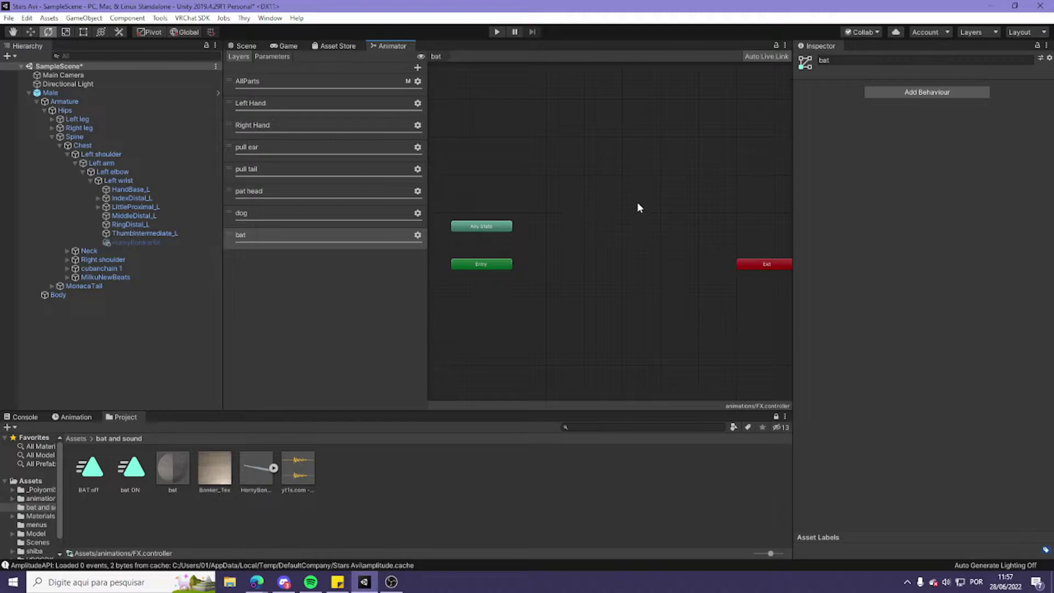
{"action": "left_click_drag", "start_coordinate": [88, 466], "coordinate": [591, 273]}
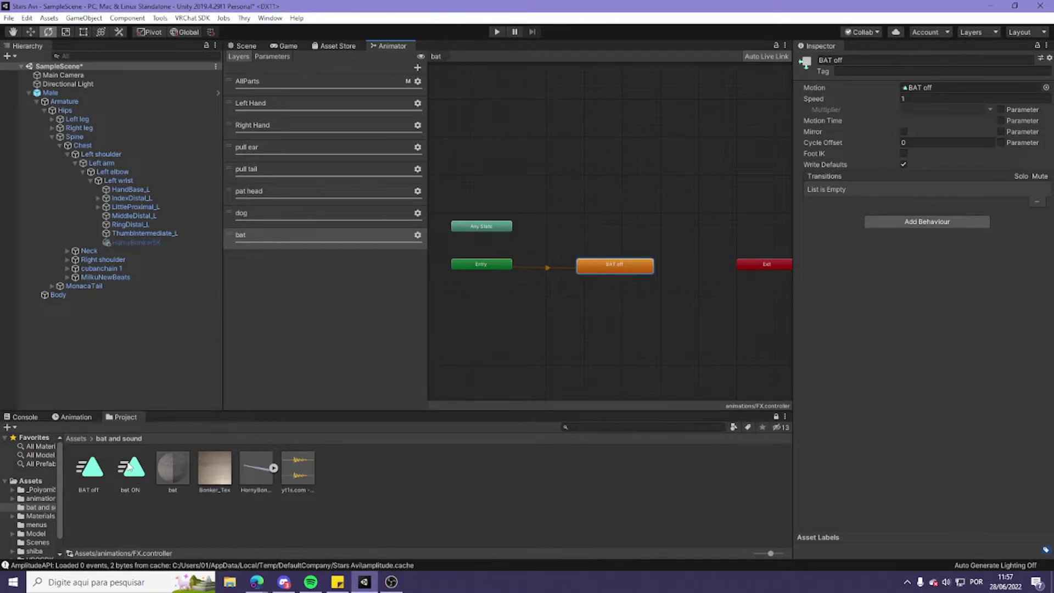
{"action": "left_click_drag", "start_coordinate": [131, 468], "coordinate": [623, 227]}
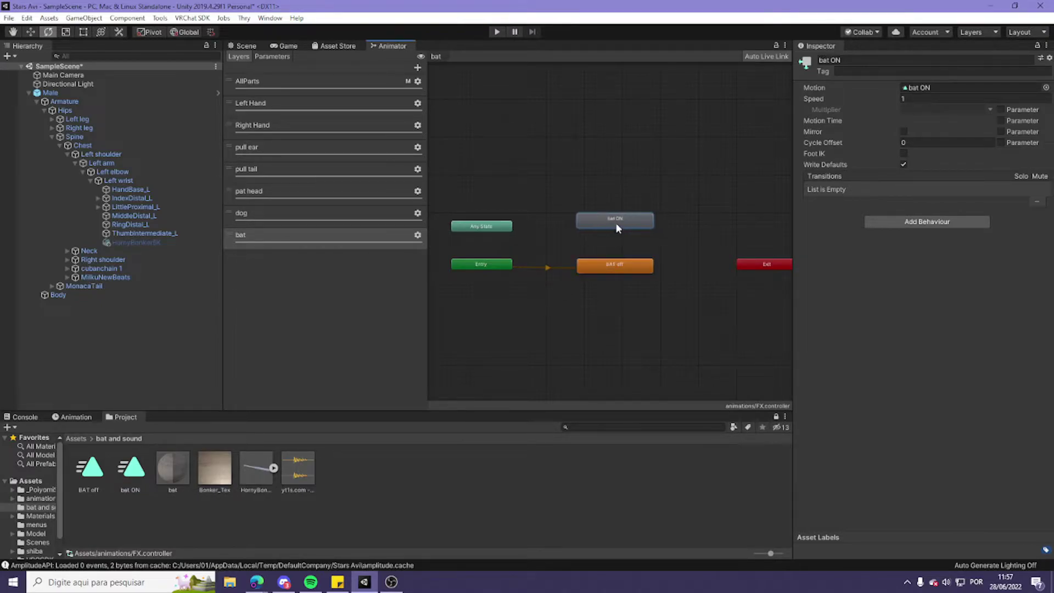
Using the dog layer as reference, create a transition from BAT off to bat ON with the condition bat true.
{"action": "left_click", "coordinate": [329, 215]}
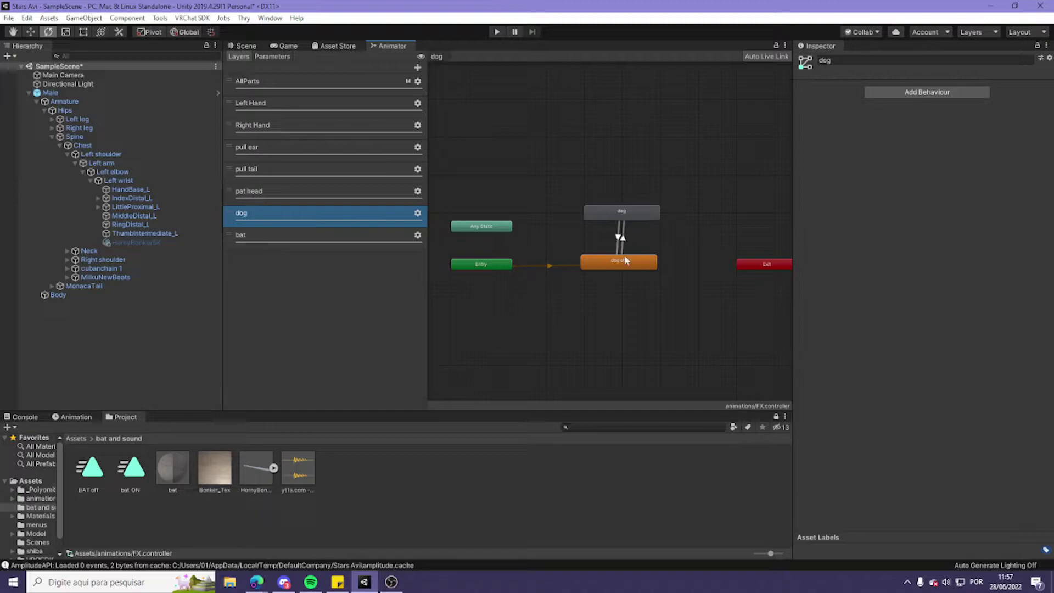
{"action": "left_click", "coordinate": [345, 244]}
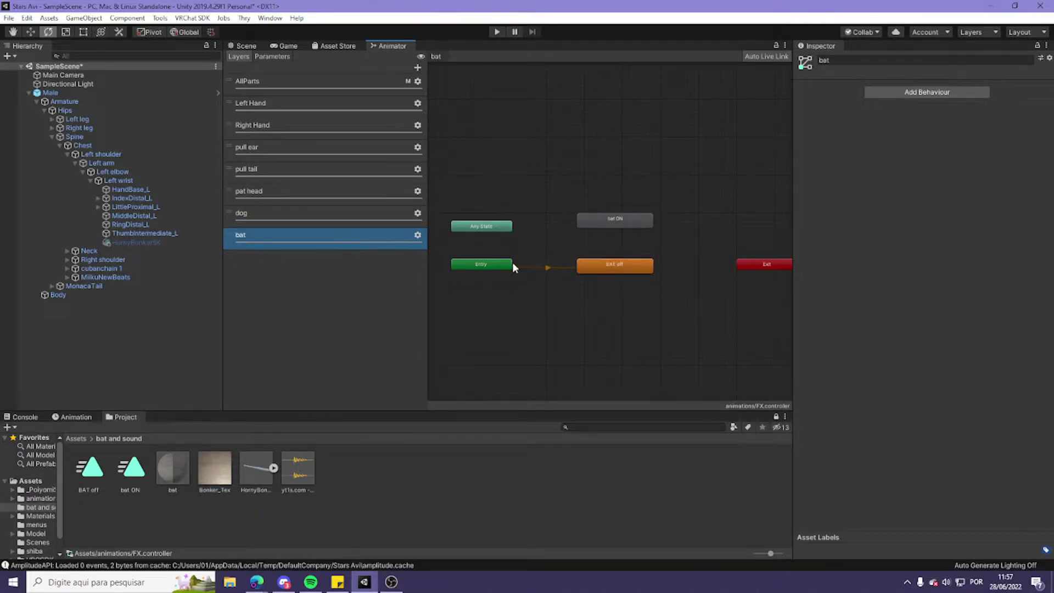
{"action": "right_click", "coordinate": [631, 266]}
{"action": "left_click", "coordinate": [658, 273]}
{"action": "left_click", "coordinate": [627, 226]}
{"action": "left_click", "coordinate": [617, 246]}
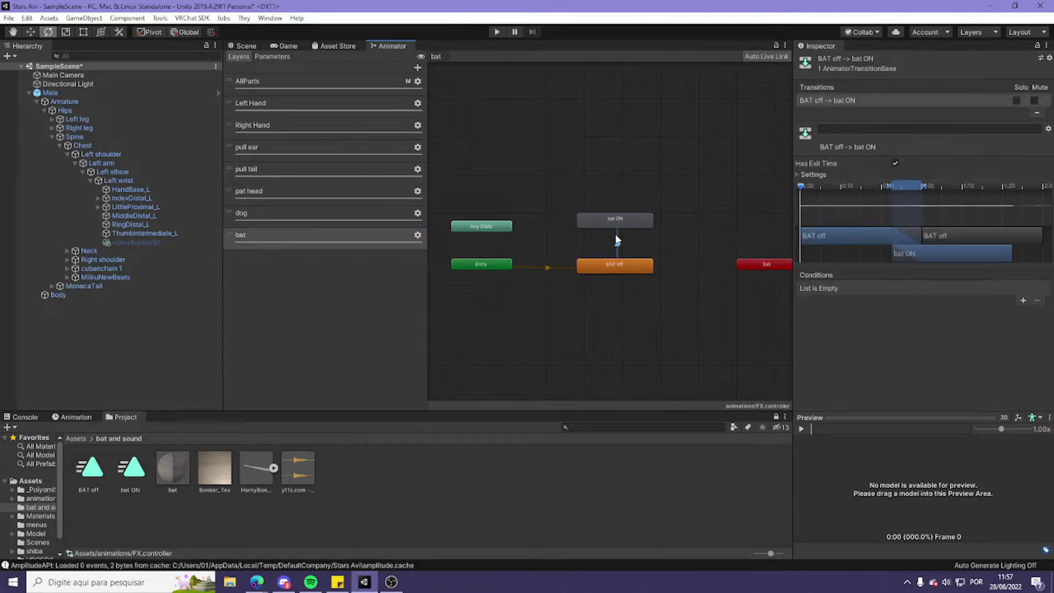
{"action": "left_click", "coordinate": [1023, 301]}
{"action": "left_click", "coordinate": [873, 288]}
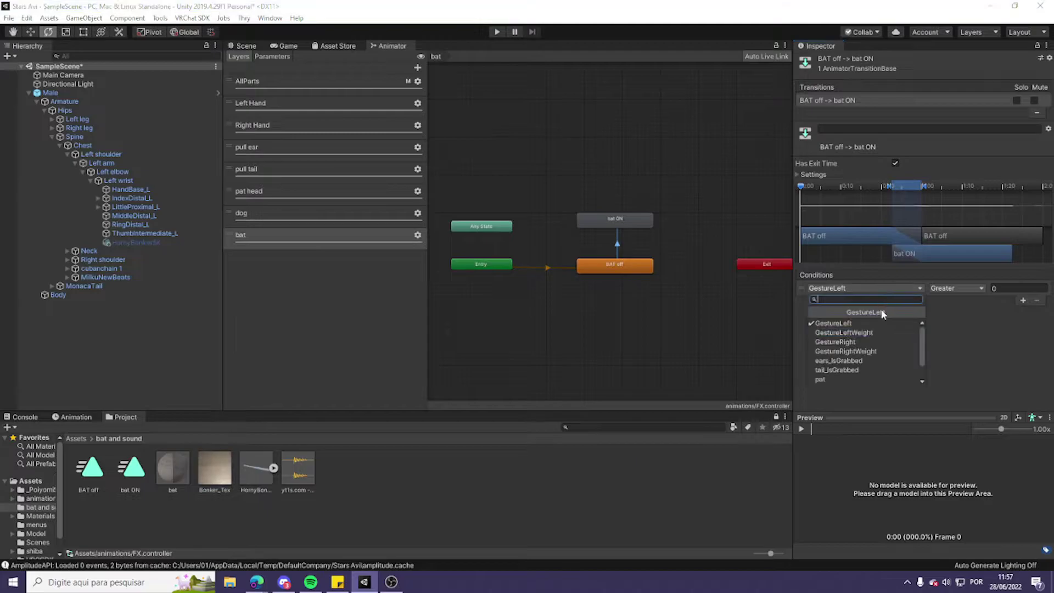
{"action": "left_click", "coordinate": [848, 383]}
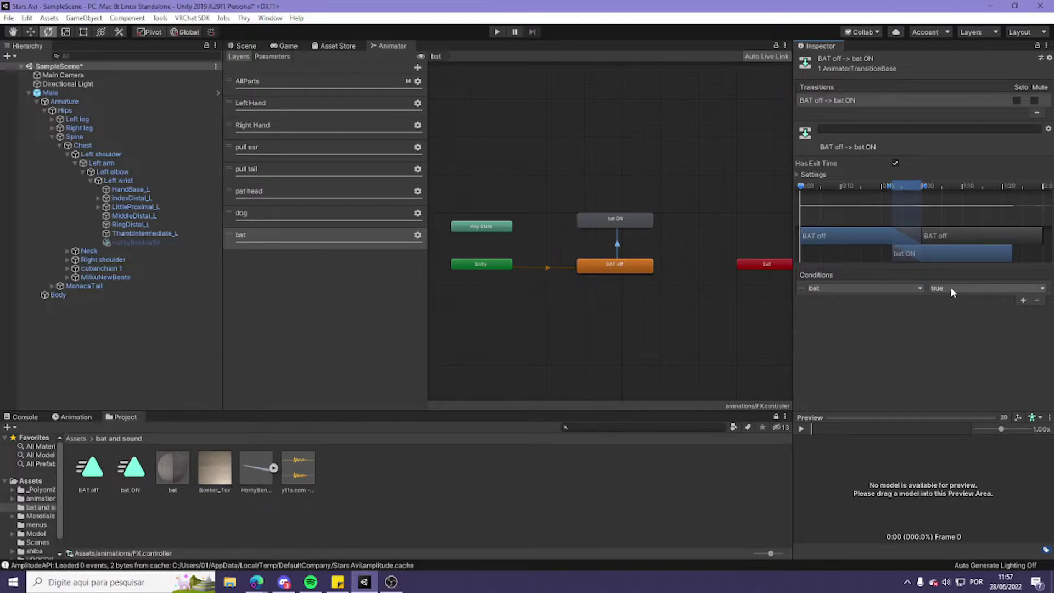
Create a transition from bat ON back to BAT off with the condition bat false.
{"action": "right_click", "coordinate": [614, 220]}
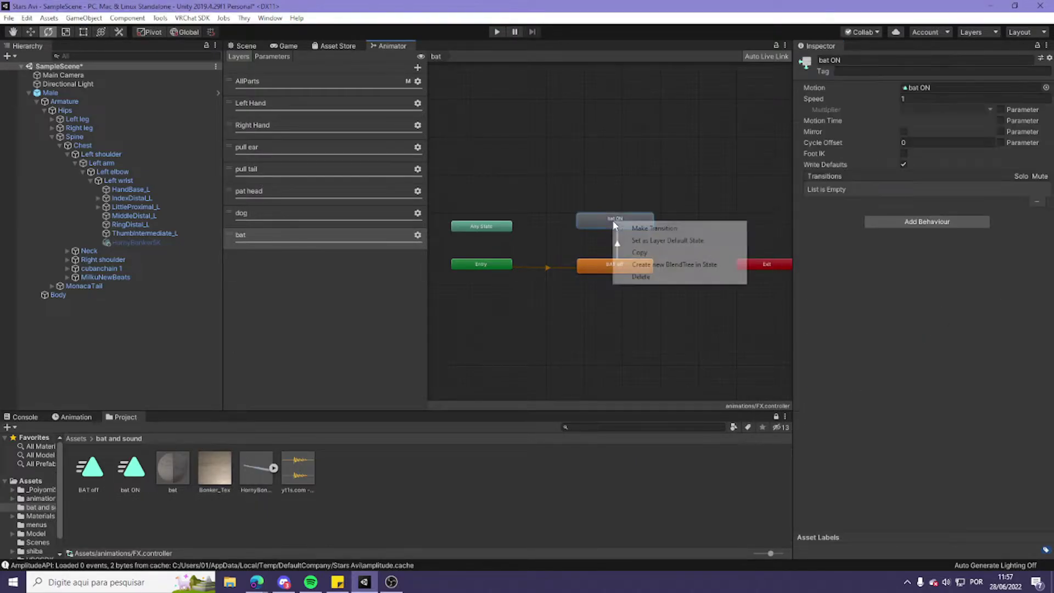
{"action": "left_click", "coordinate": [643, 228]}
{"action": "left_click", "coordinate": [615, 266]}
{"action": "left_click", "coordinate": [615, 243]}
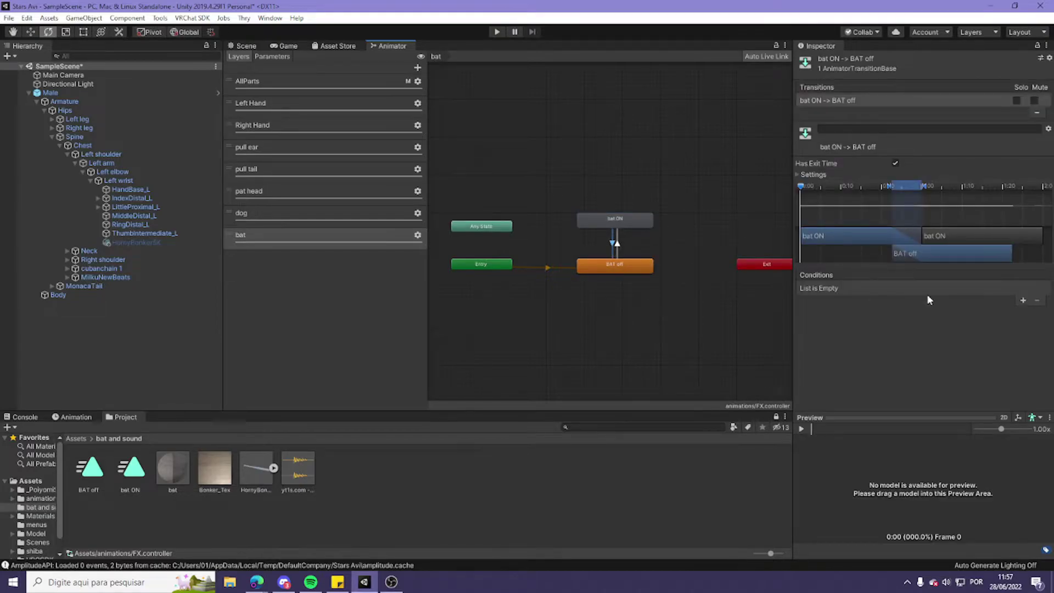
{"action": "left_click", "coordinate": [1022, 300]}
{"action": "left_click", "coordinate": [841, 288]}
{"action": "left_click", "coordinate": [843, 380]}
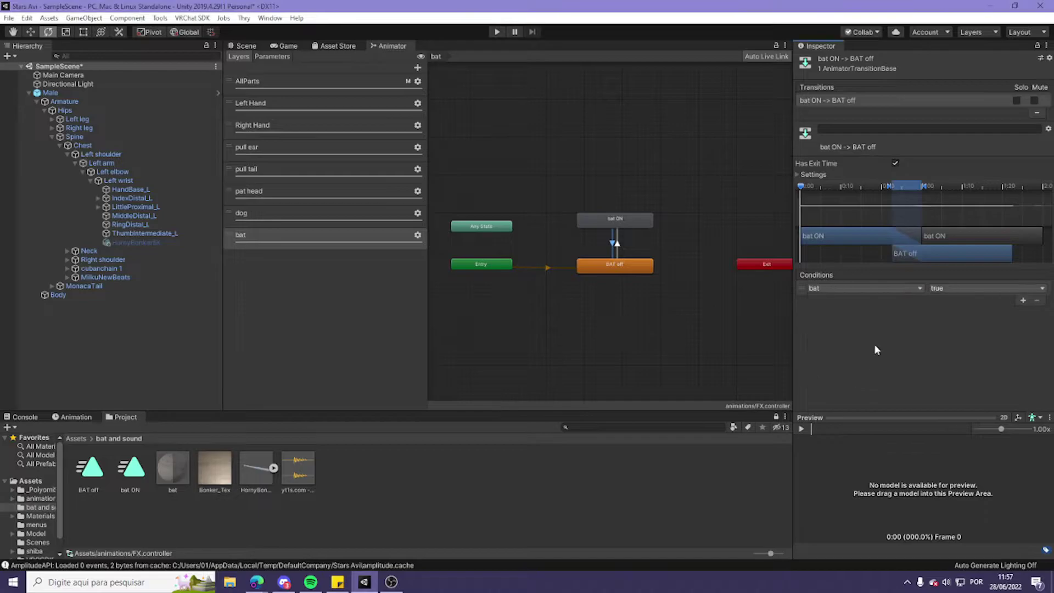
{"action": "left_click", "coordinate": [966, 289]}
{"action": "left_click", "coordinate": [945, 314]}
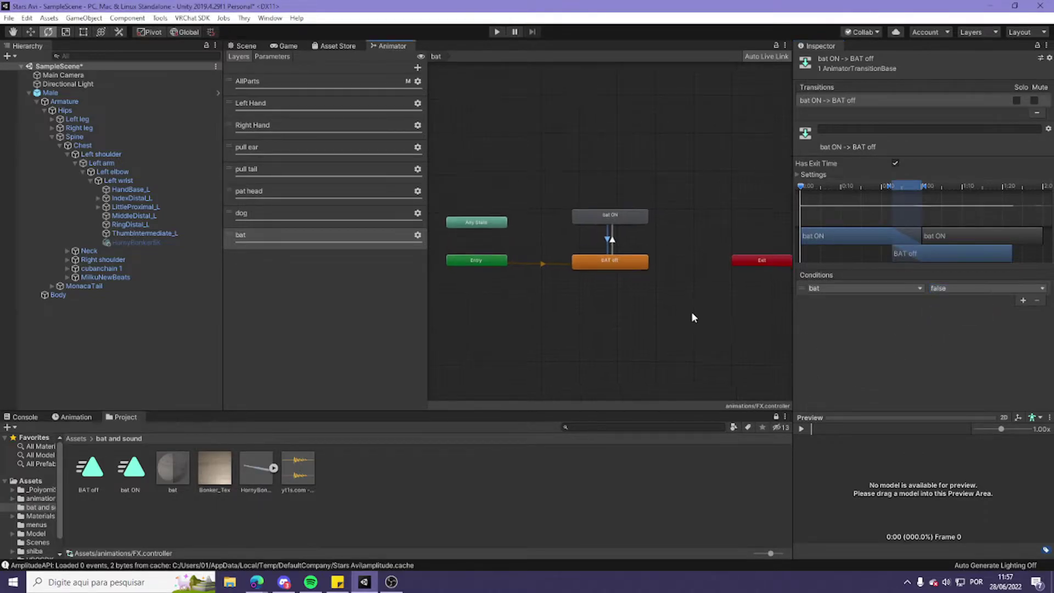
{"action": "left_click", "coordinate": [698, 326]}
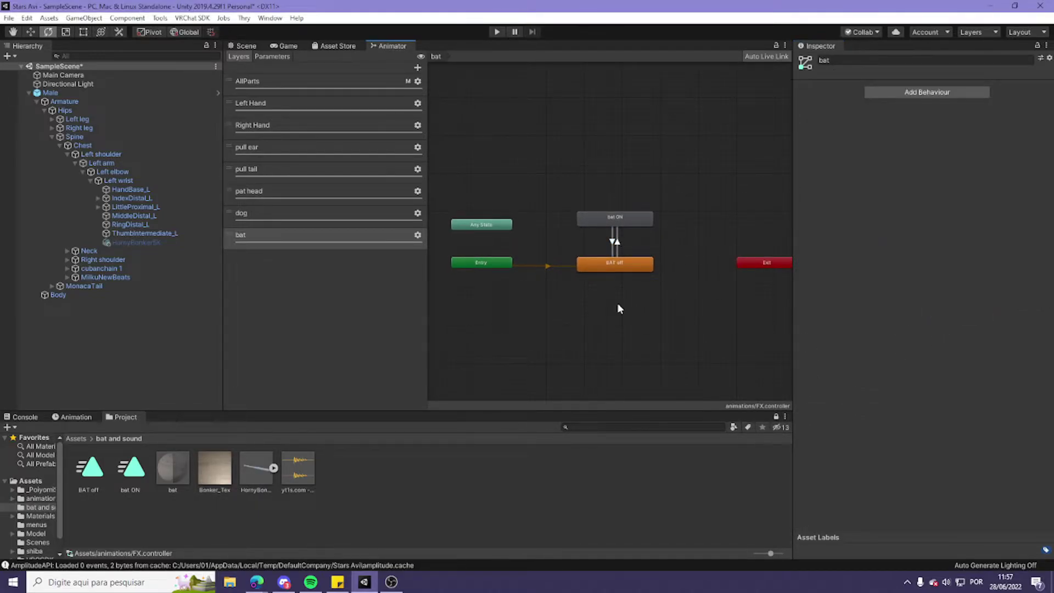
Return to the Scene view and enable the HornyBonker5K bat under the left wrist.
{"action": "left_click", "coordinate": [241, 46]}
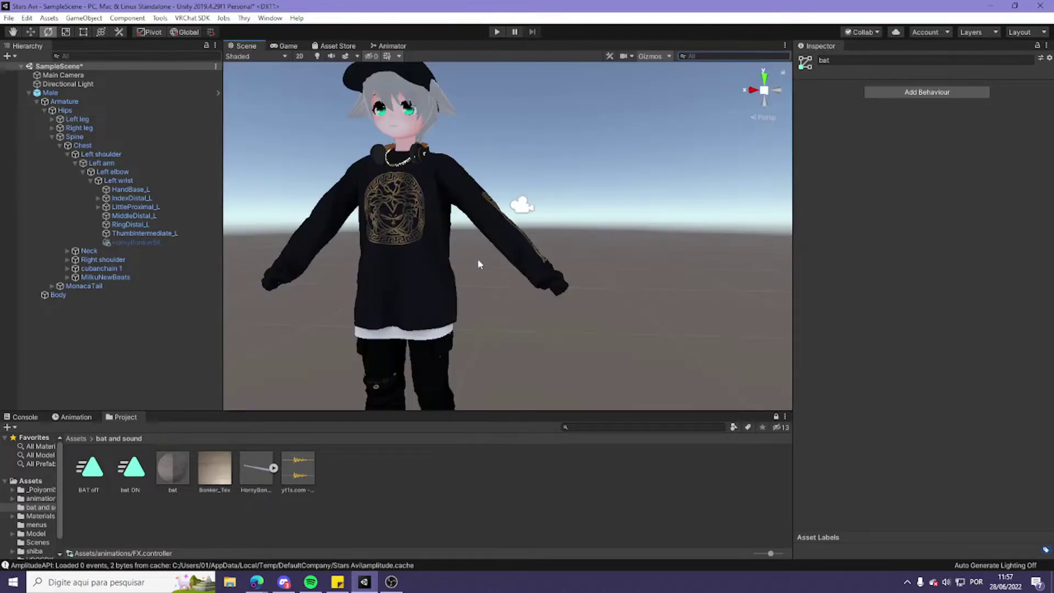
{"action": "right_click_drag", "start_coordinate": [637, 269], "coordinate": [630, 275]}
{"action": "middle_click_drag", "start_coordinate": [591, 271], "coordinate": [587, 278]}
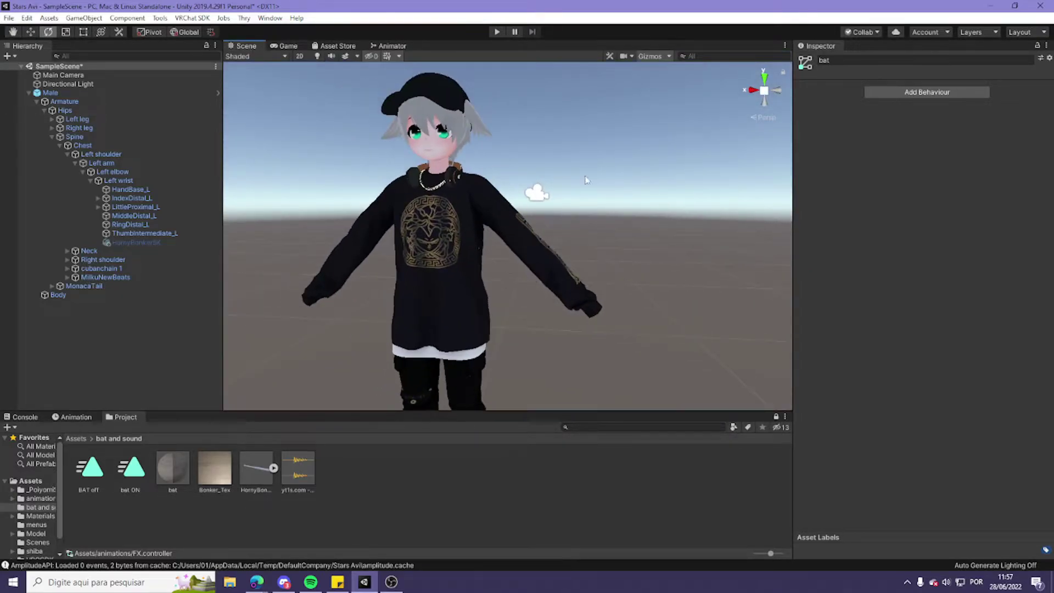
{"action": "left_click", "coordinate": [150, 243]}
{"action": "left_click", "coordinate": [822, 61]}
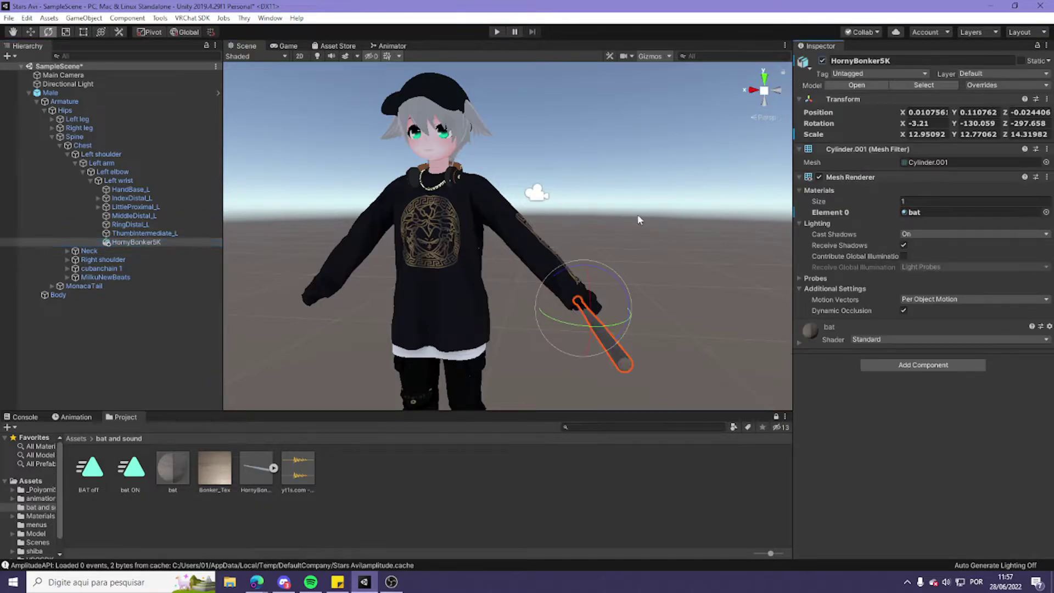
{"action": "middle_click_drag", "start_coordinate": [686, 300], "coordinate": [630, 261]}
{"action": "left_click", "coordinate": [631, 261]}
{"action": "left_click", "coordinate": [104, 245]}
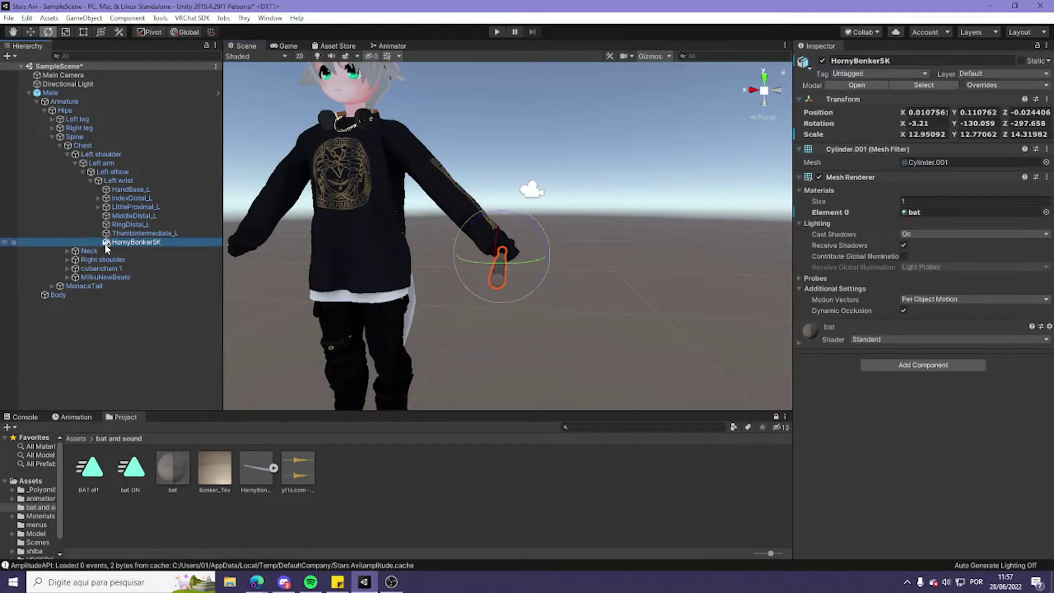
{"action": "left_click_drag", "start_coordinate": [567, 323], "coordinate": [536, 311], "text": "alt"}
{"action": "middle_click_drag", "start_coordinate": [536, 310], "coordinate": [461, 314]}
{"action": "left_click", "coordinate": [587, 488]}
{"action": "right_click_drag", "start_coordinate": [626, 226], "coordinate": [565, 236]}
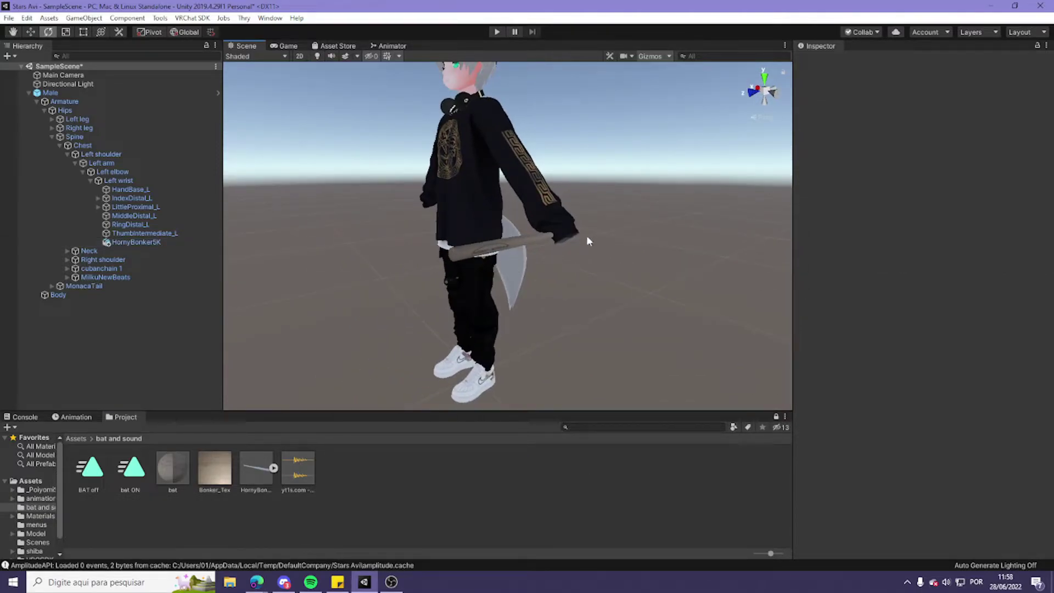
Create an empty child object under HornyBonker5K and name it Bonk receiver.
{"action": "left_click", "coordinate": [146, 245]}
{"action": "right_click", "coordinate": [146, 245]}
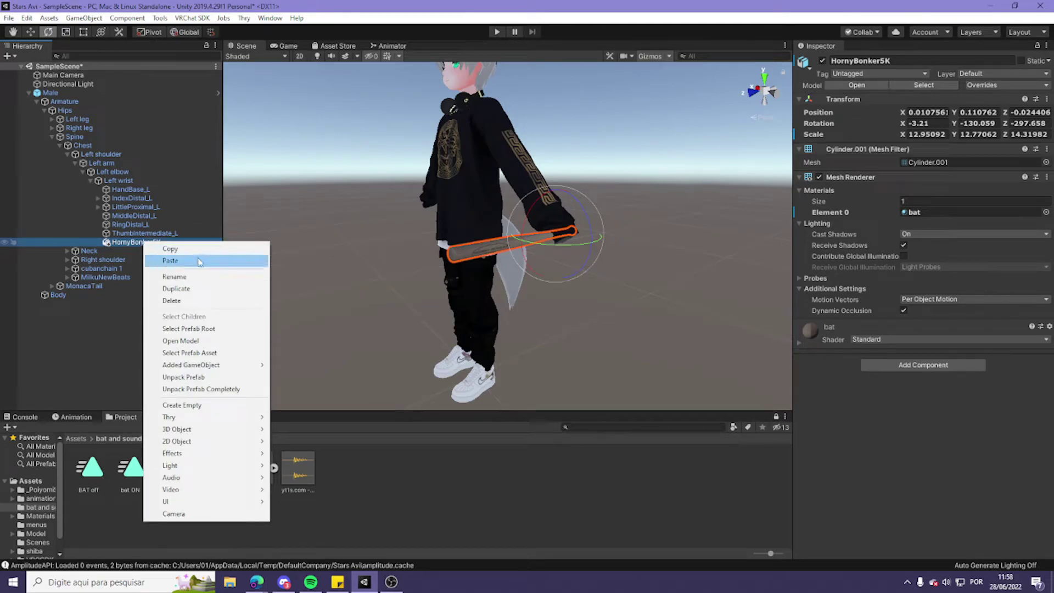
{"action": "left_click", "coordinate": [218, 405]}
{"action": "double_click", "coordinate": [139, 251]}
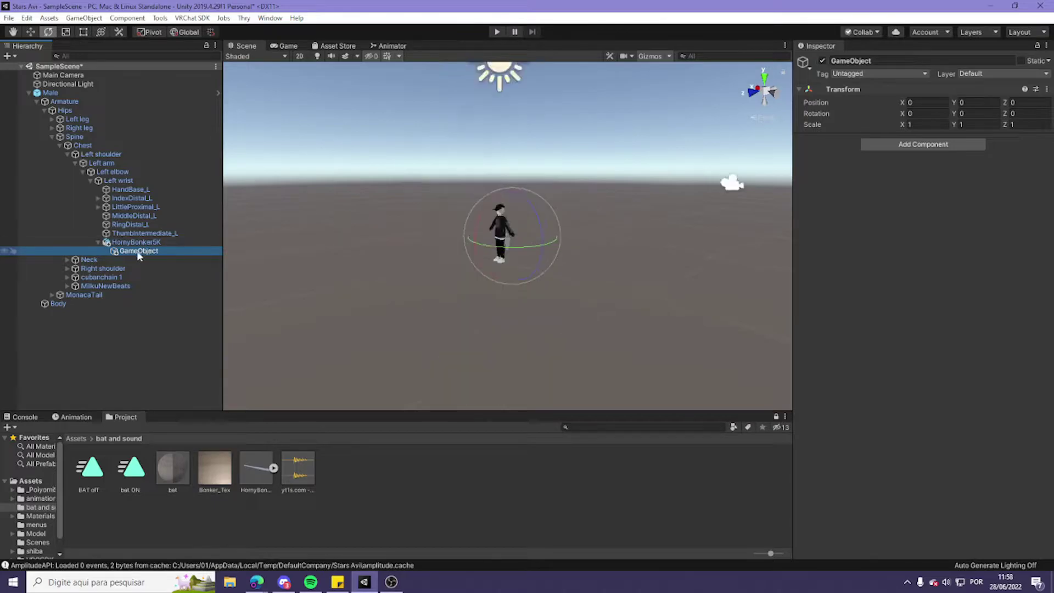
{"action": "scroll", "coordinate": [408, 215], "scroll_direction": "up", "scroll_amount": 5}
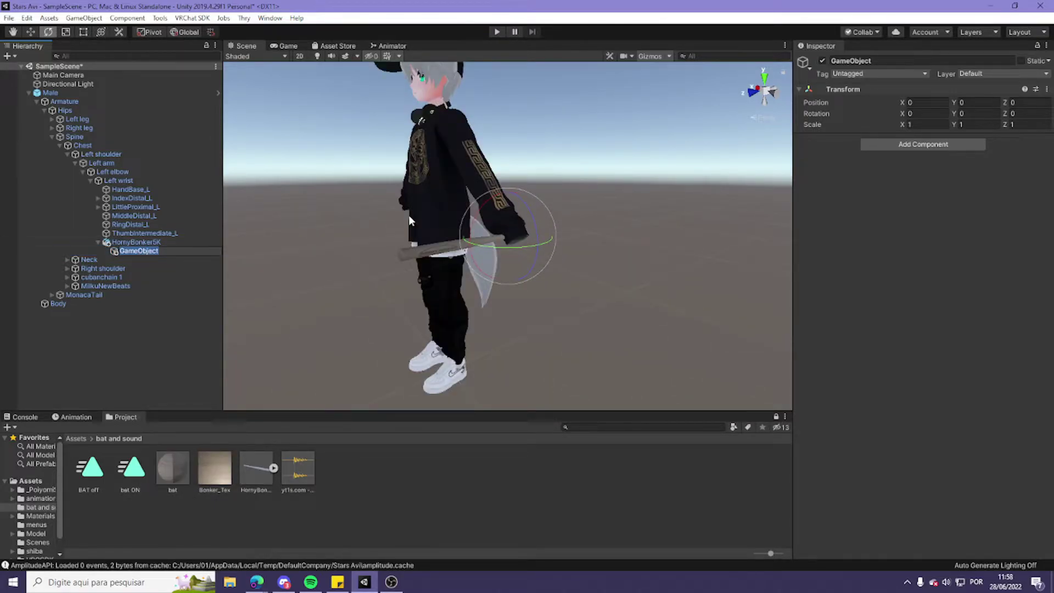
{"action": "type", "text": "R"}
{"action": "type", "text": "onk receiver"}
{"action": "key", "text": "Return"}
Create an empty child object under Bonk receiver and name it Bonk sound.
{"action": "right_click", "coordinate": [145, 252]}
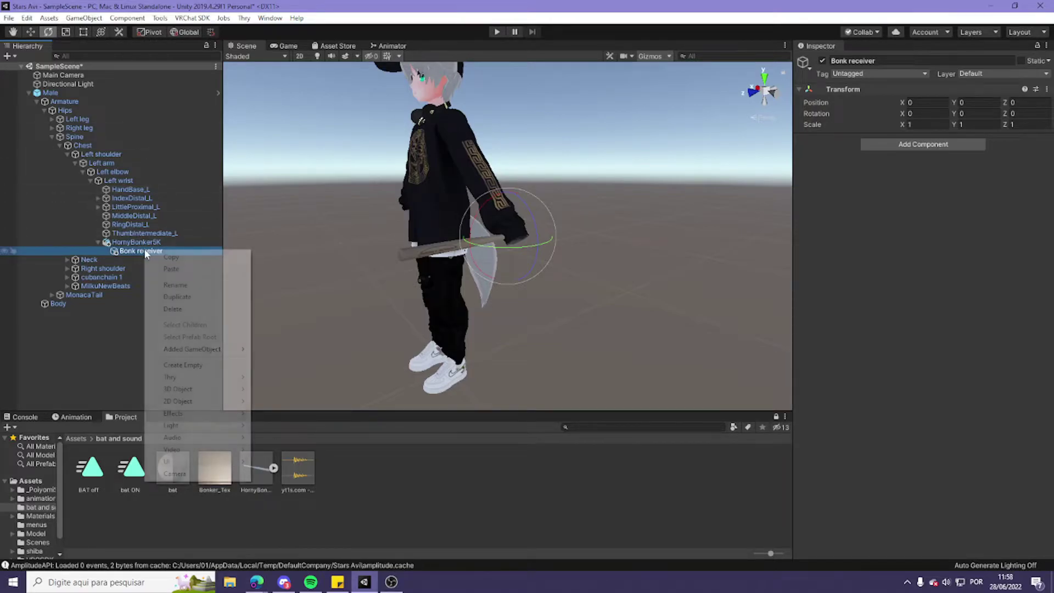
{"action": "left_click", "coordinate": [200, 365]}
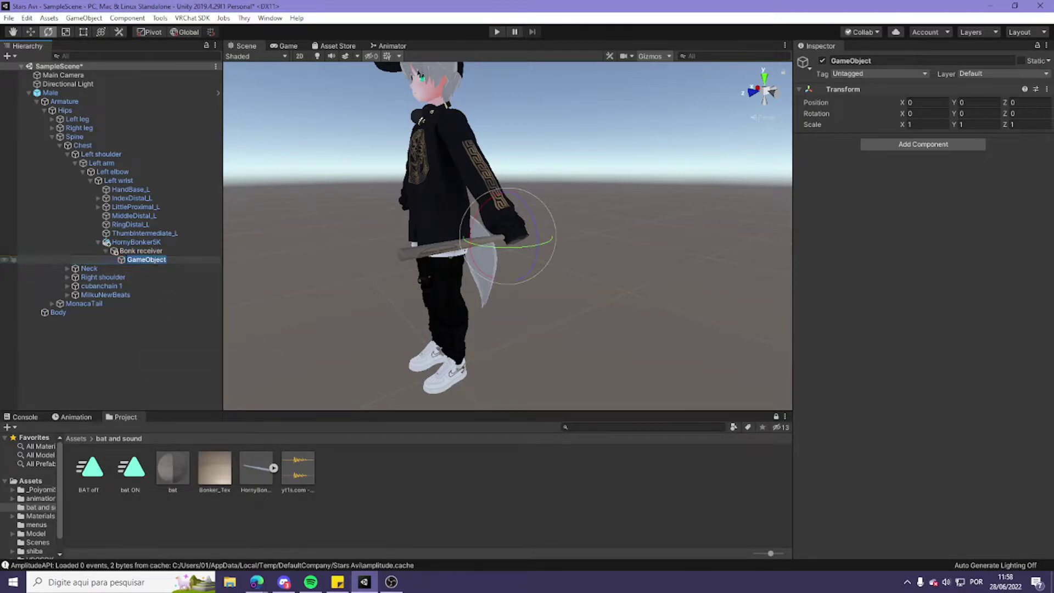
{"action": "type", "text": "Bonk sound"}
{"action": "key", "text": "Return"}
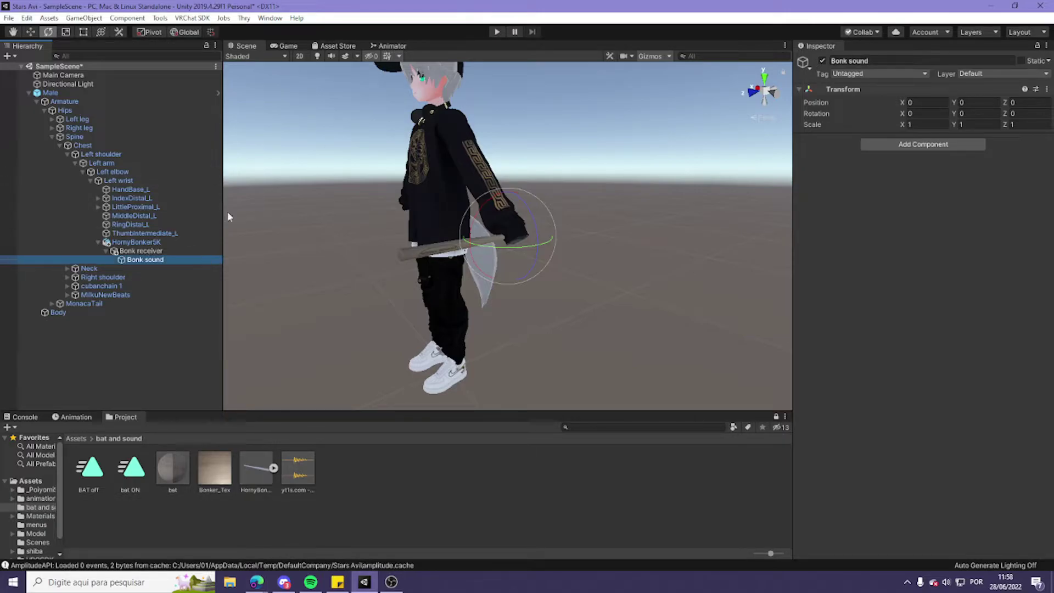
Review the Bonk receiver and Bonk sound hierarchy and check how both children respond to switching HornyBonker5K off and on.
{"action": "left_click", "coordinate": [162, 251]}
{"action": "left_click", "coordinate": [164, 258]}
{"action": "left_click", "coordinate": [148, 251]}
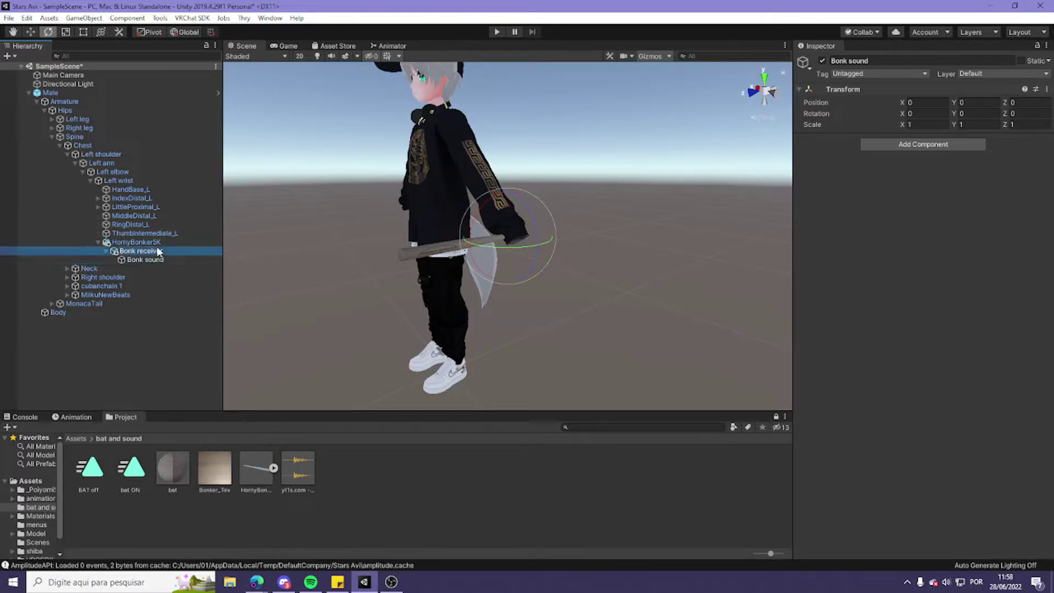
{"action": "left_click", "coordinate": [159, 261]}
{"action": "left_click", "coordinate": [146, 251]}
{"action": "left_click", "coordinate": [122, 258]}
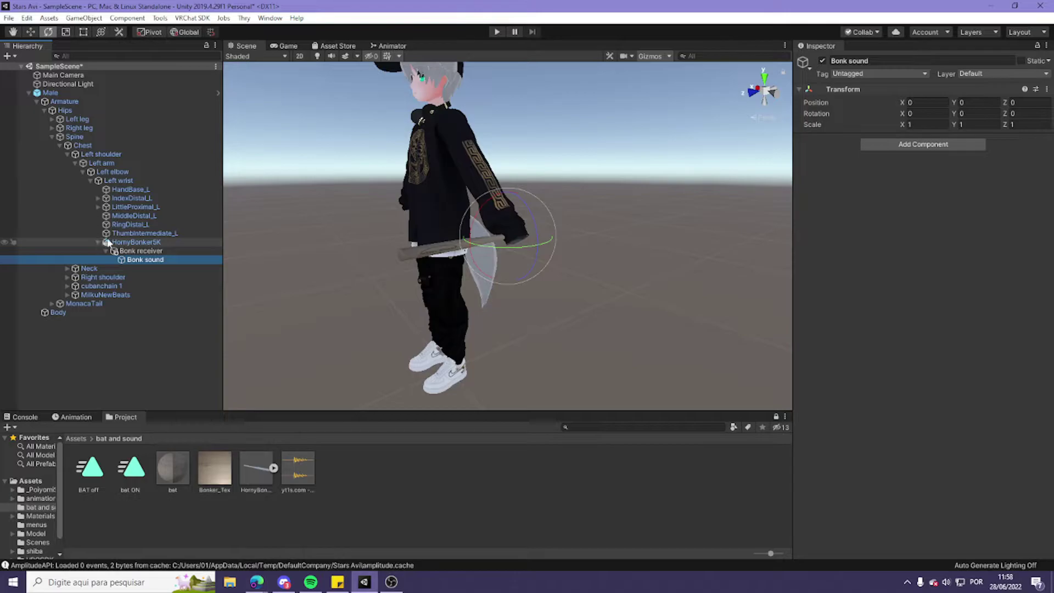
{"action": "left_click", "coordinate": [101, 242]}
{"action": "left_click", "coordinate": [98, 242]}
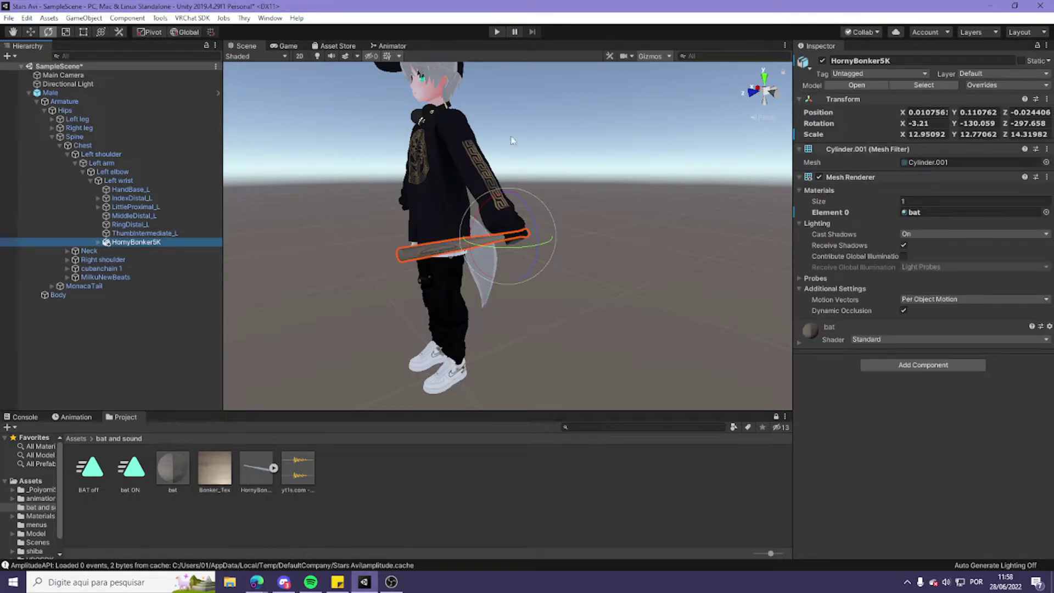
{"action": "left_click", "coordinate": [99, 242]}
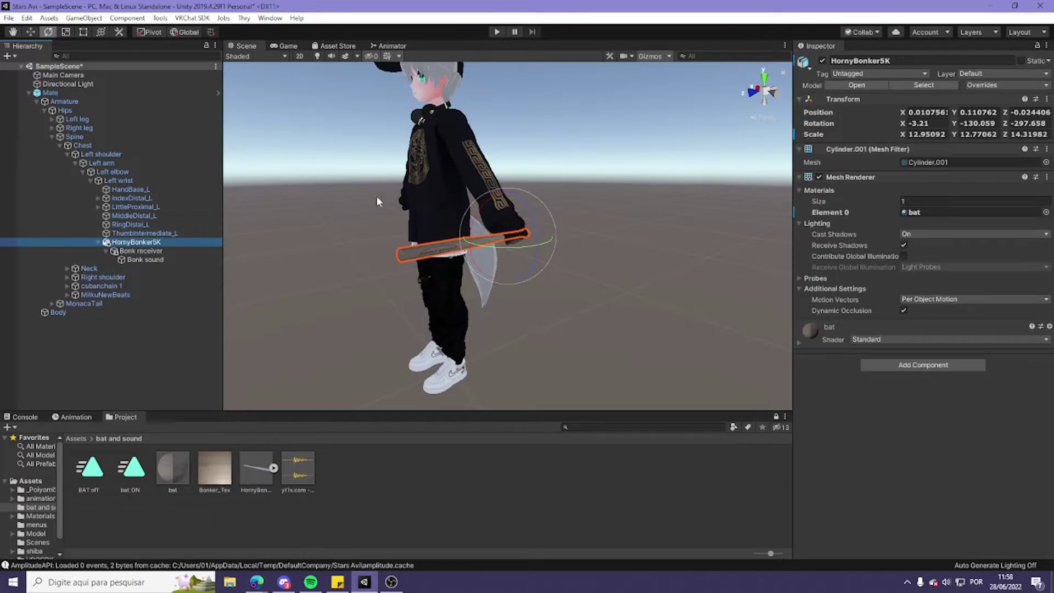
{"action": "left_click", "coordinate": [823, 60]}
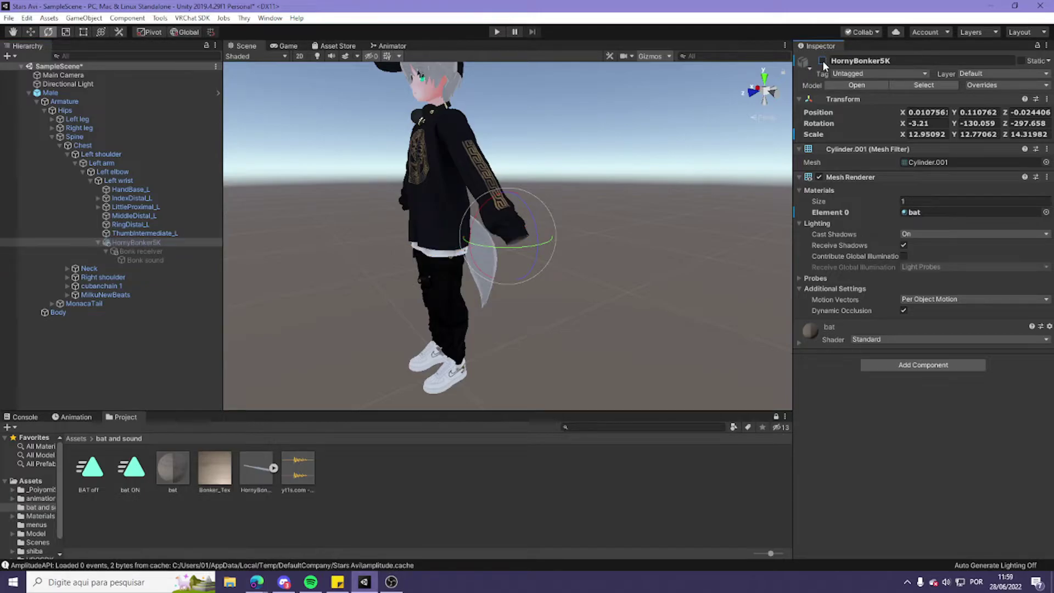
{"action": "left_click", "coordinate": [822, 61]}
Add a VRC Contact Receiver component to the Bonk receiver object.
{"action": "left_click_drag", "start_coordinate": [673, 267], "coordinate": [611, 267], "text": "alt"}
{"action": "left_click", "coordinate": [141, 251]}
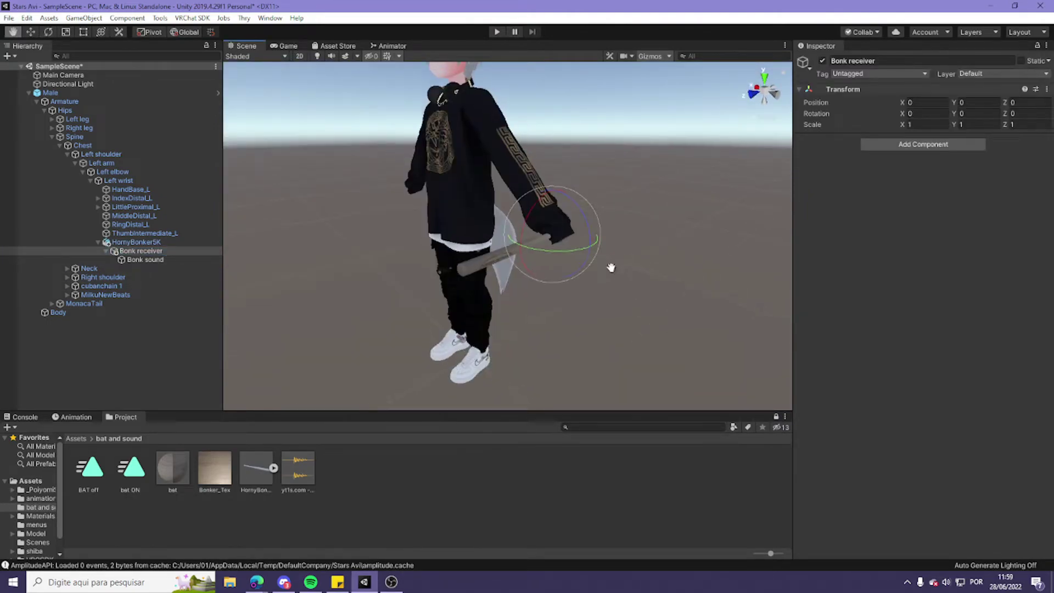
{"action": "left_click", "coordinate": [914, 145]}
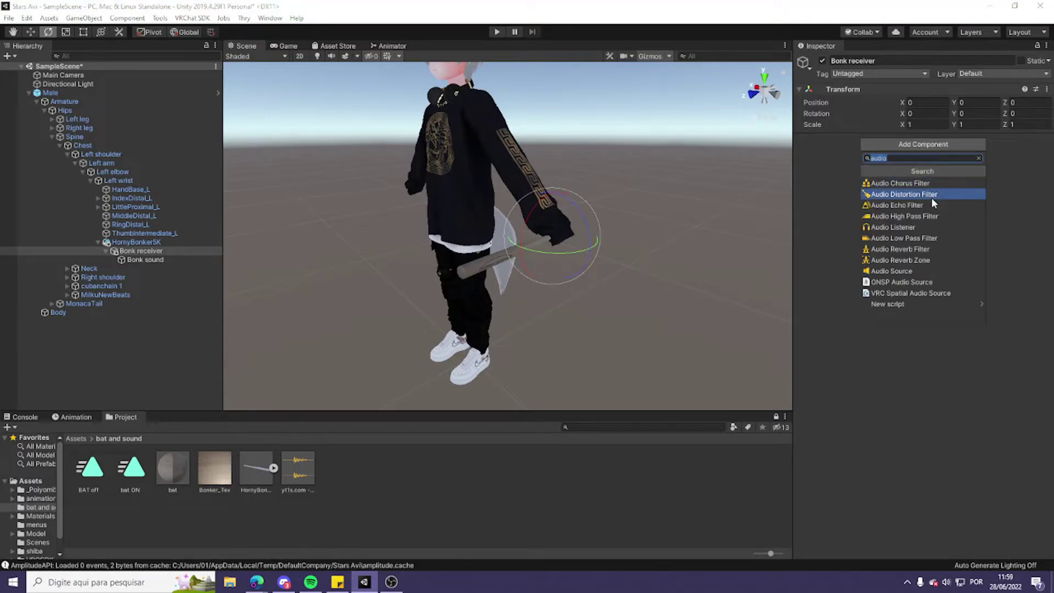
{"action": "type", "text": "recei"}
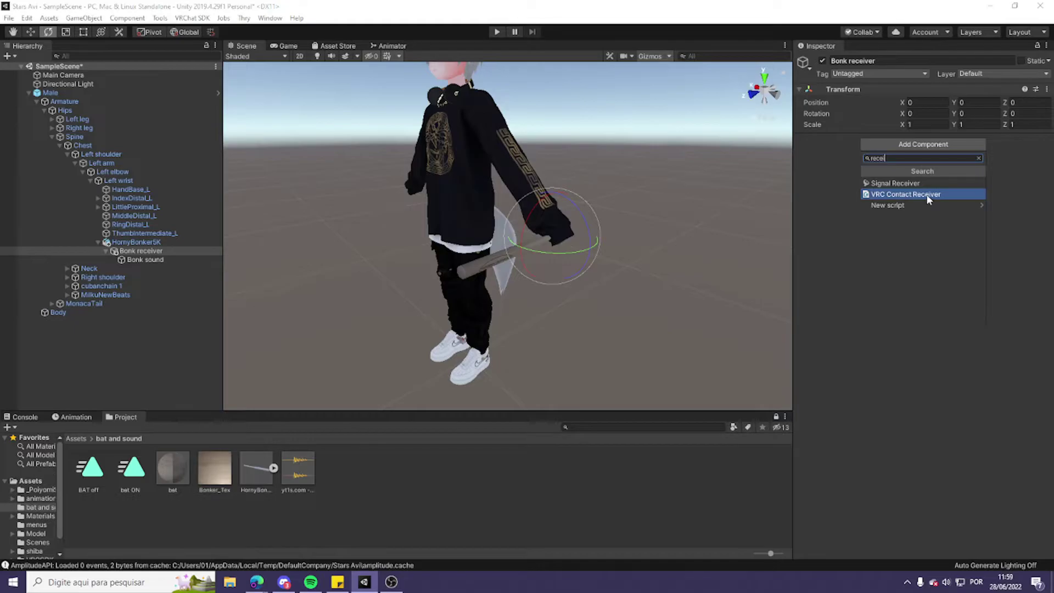
{"action": "left_click", "coordinate": [928, 195]}
{"action": "middle_click_drag", "start_coordinate": [524, 355], "coordinate": [496, 355]}
{"action": "scroll", "coordinate": [519, 279], "scroll_direction": "down", "scroll_amount": 8}
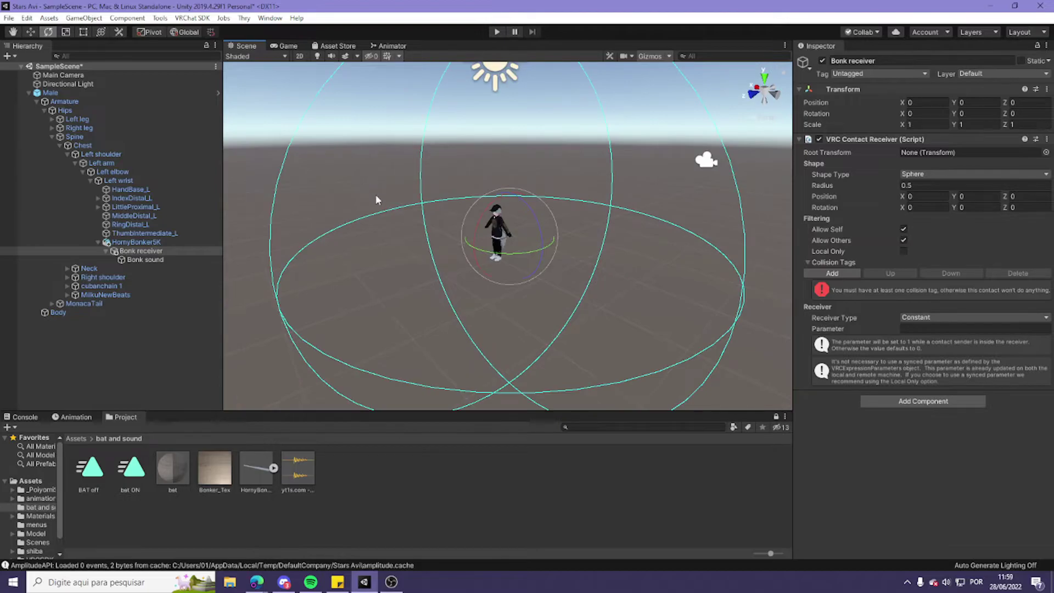
{"action": "scroll", "coordinate": [611, 190], "scroll_direction": "up", "scroll_amount": 10}
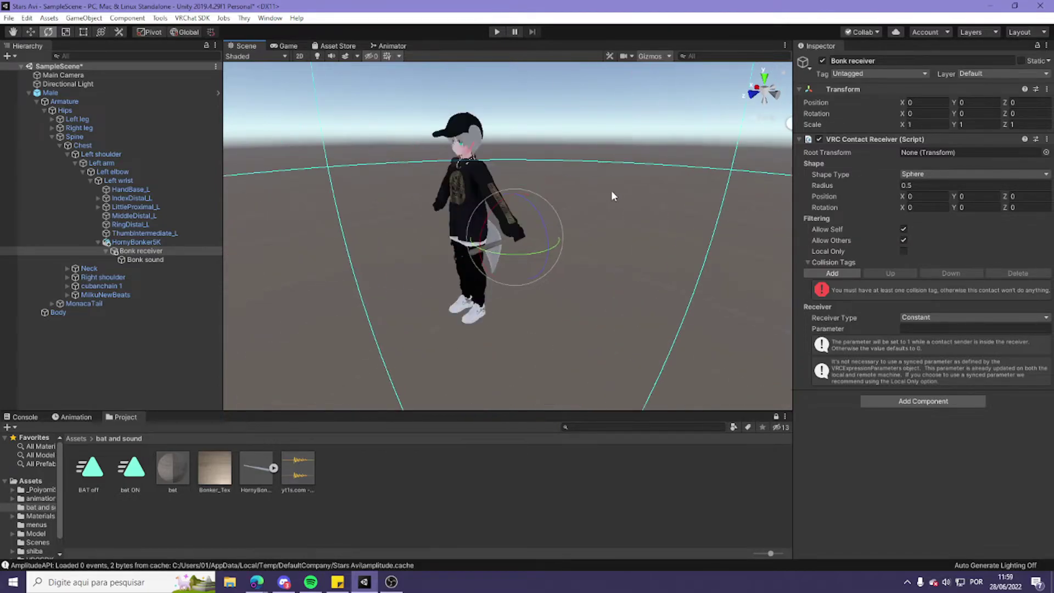
Assign Left wrist as the contact receiver's root transform.
{"action": "left_click_drag", "start_coordinate": [116, 182], "coordinate": [906, 159]}
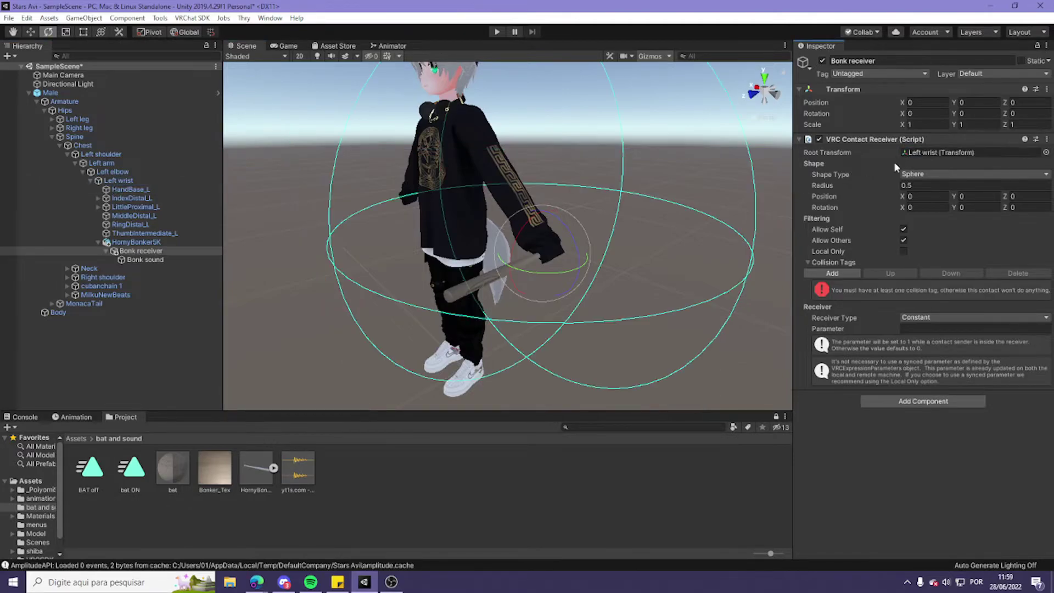
{"action": "scroll", "coordinate": [667, 258], "scroll_direction": "down", "scroll_amount": 5}
{"action": "middle_click_drag", "start_coordinate": [524, 271], "coordinate": [506, 270]}
{"action": "scroll", "coordinate": [515, 282], "scroll_direction": "up", "scroll_amount": 4}
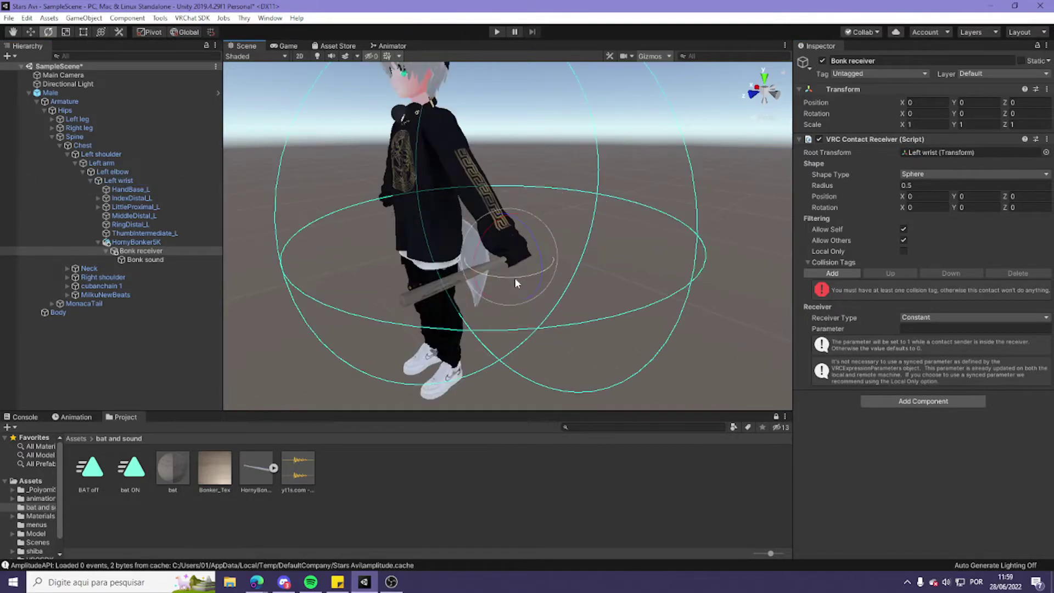
Set the contact receiver's radius to 0.1 and its shape type to Capsule.
{"action": "left_click", "coordinate": [909, 187]}
{"action": "type", "text": "0.1"}
{"action": "left_click", "coordinate": [927, 175]}
{"action": "left_click", "coordinate": [931, 200]}
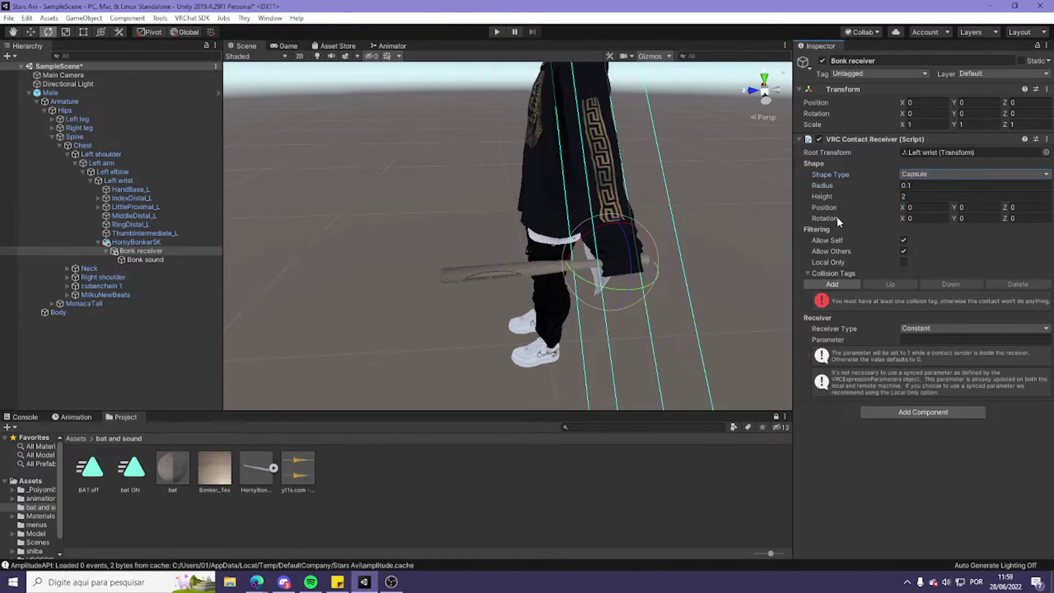
Reduce the receiver capsule's height to about 0.39 and set its radius to 0.01.
{"action": "left_click_drag", "start_coordinate": [890, 196], "coordinate": [865, 200]}
{"action": "left_click", "coordinate": [908, 186]}
{"action": "type", "text": "0.00"}
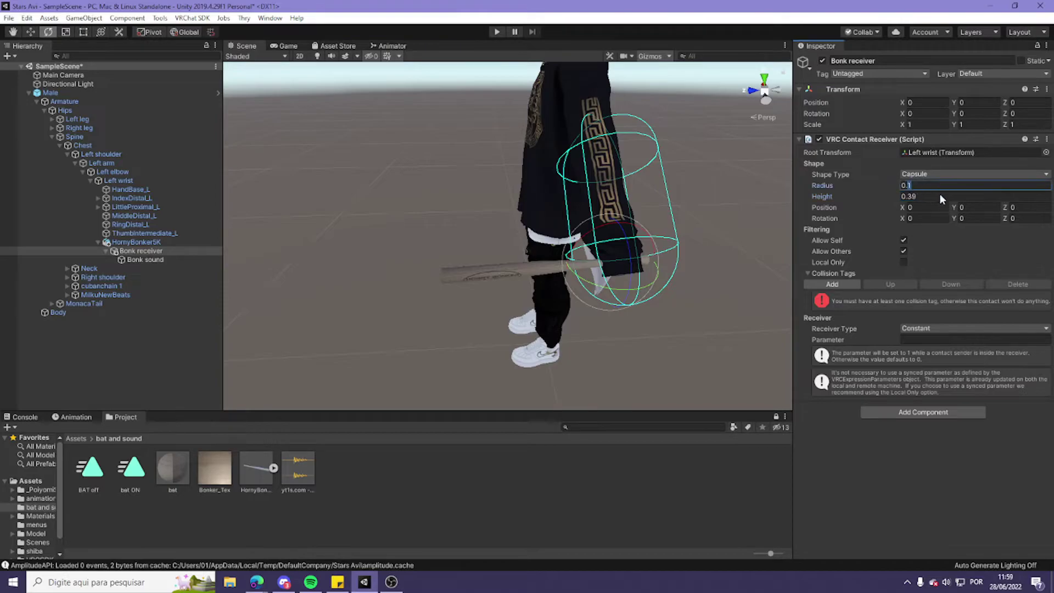
{"action": "key", "text": "BackSpace"}
{"action": "type", "text": "1"}
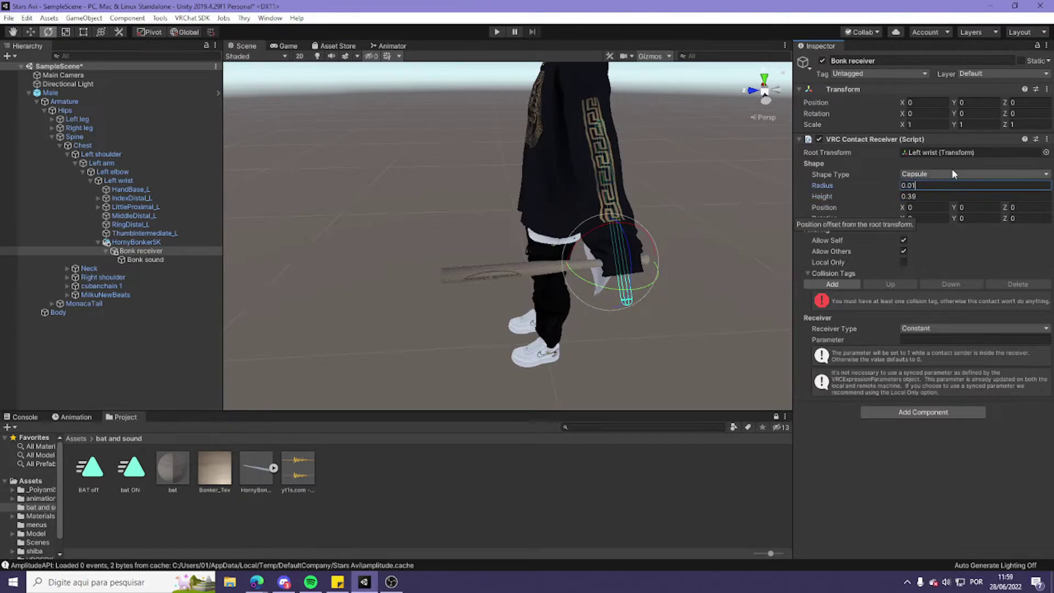
Set the receiver capsule's height to 0.2 and offset it to position X 0.29, Y 0.01 and rotation about X 83.6, Y 15.8.
{"action": "right_click_drag", "start_coordinate": [704, 166], "coordinate": [734, 189]}
{"action": "right_click_drag", "start_coordinate": [570, 216], "coordinate": [575, 217], "text": "alt"}
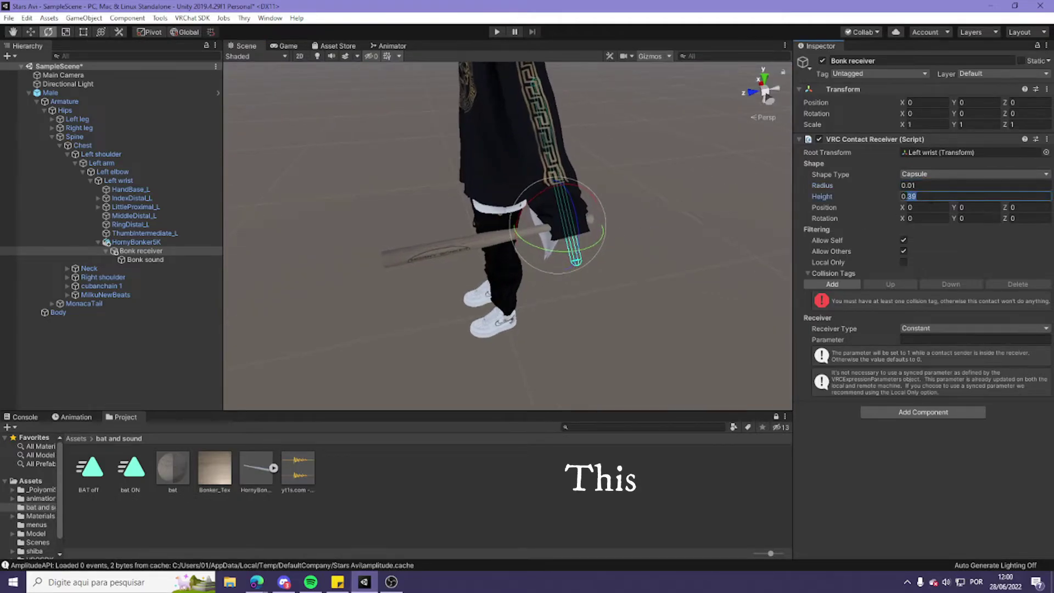
{"action": "type", "text": "48.87"}
{"action": "left_click_drag", "start_coordinate": [514, 229], "coordinate": [823, 228]}
{"action": "left_click_drag", "start_coordinate": [954, 218], "coordinate": [190, 225]}
{"action": "left_click_drag", "start_coordinate": [903, 207], "coordinate": [859, 229]}
{"action": "left_click_drag", "start_coordinate": [955, 208], "coordinate": [958, 214]}
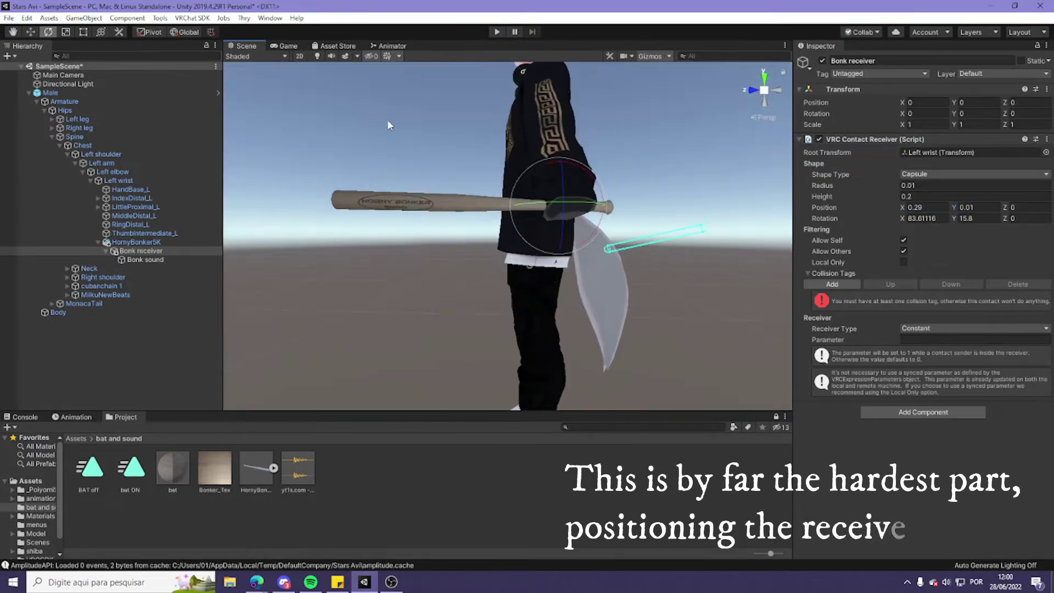
Rotate the receiver capsule to about X 89.3 and Y 46.8, and shift its position offset to Y 0.34.
{"action": "left_click_drag", "start_coordinate": [954, 218], "coordinate": [987, 226]}
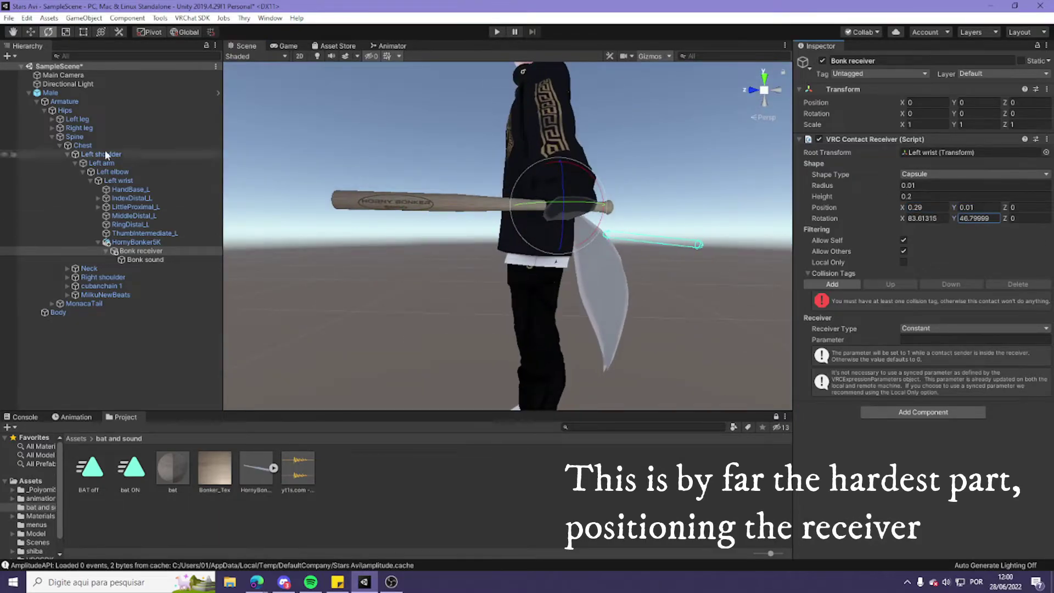
{"action": "key", "text": "w"}
{"action": "left_click_drag", "start_coordinate": [903, 218], "coordinate": [928, 219]}
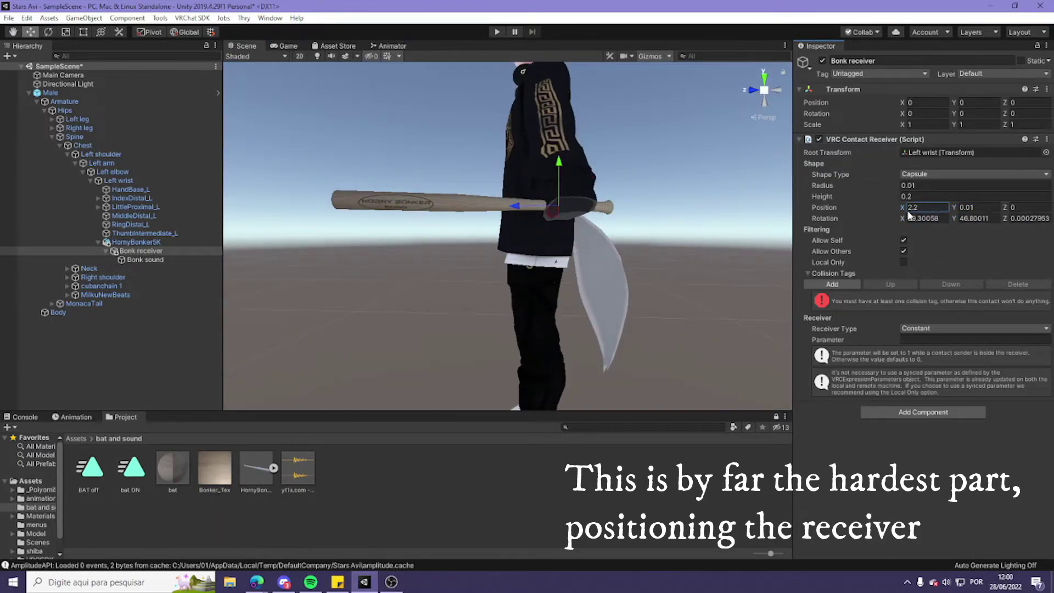
{"action": "left_click_drag", "start_coordinate": [1005, 207], "coordinate": [985, 207]}
{"action": "left_click_drag", "start_coordinate": [559, 165], "coordinate": [543, 242], "text": "alt"}
{"action": "left_click", "coordinate": [957, 207]}
{"action": "type", "text": "0"}
{"action": "key", "text": "Return"}
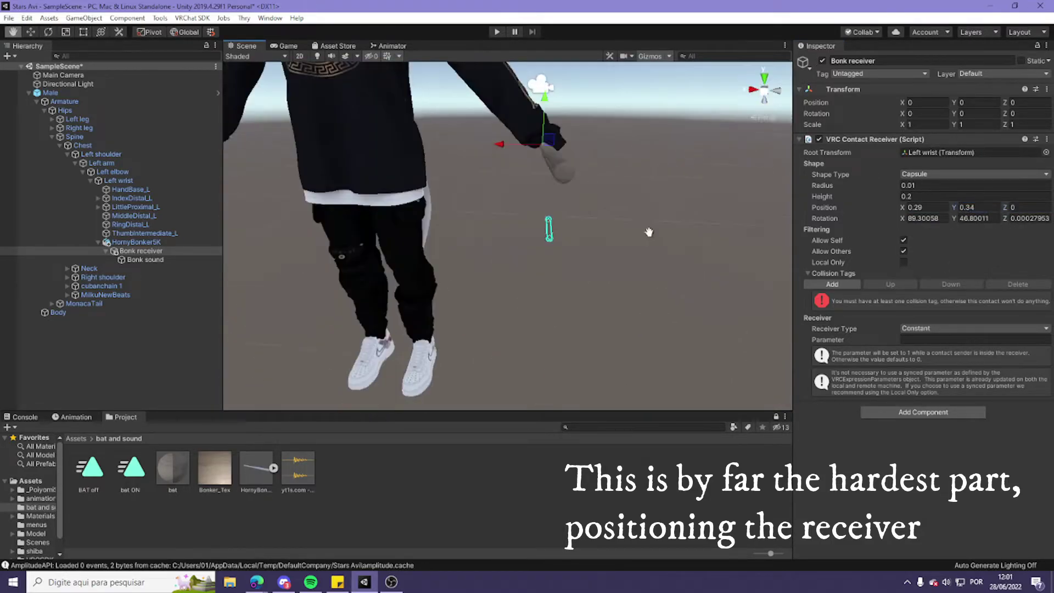
Move the receiver capsule's position offset to X -0.39, Y 0.12 and Z -0.2.
{"action": "double_click", "coordinate": [927, 207]}
{"action": "type", "text": "0"}
{"action": "key", "text": "Return"}
{"action": "left_click_drag", "start_coordinate": [903, 207], "coordinate": [962, 210]}
{"action": "double_click", "coordinate": [1026, 207]}
{"action": "type", "text": "-0.2"}
{"action": "key", "text": "Return"}
{"action": "double_click", "coordinate": [976, 207]}
{"action": "type", "text": "0.12"}
{"action": "key", "text": "Return"}
{"action": "left_click_drag", "start_coordinate": [549, 236], "coordinate": [598, 242], "text": "alt"}
{"action": "left_click", "coordinate": [951, 213]}
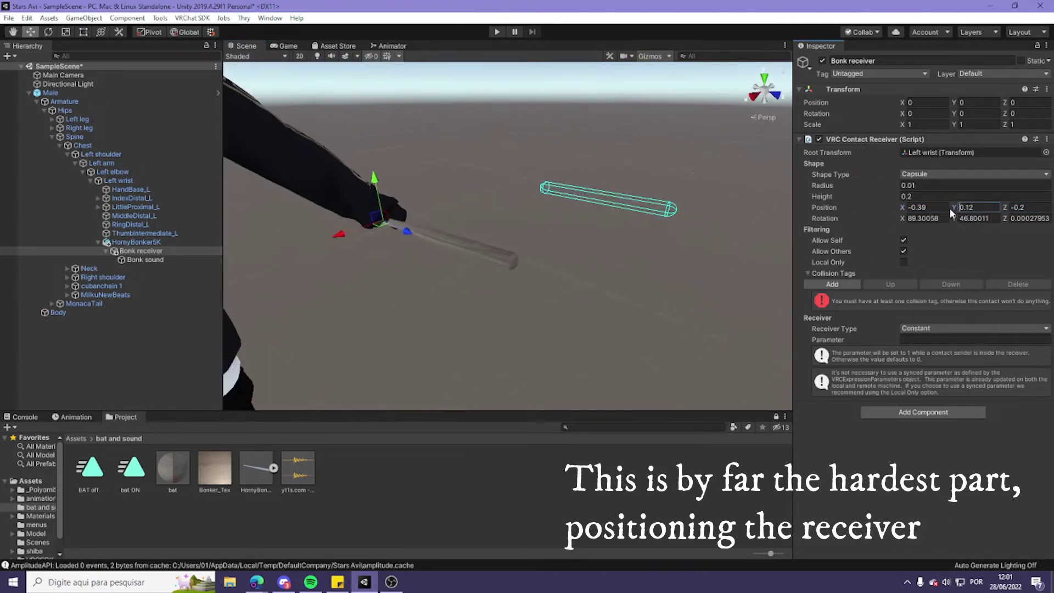
Bring the receiver capsule closer to the bat with position X -0.18, Y 0.11 and rotation Y of about 54.3.
{"action": "left_click_drag", "start_coordinate": [959, 211], "coordinate": [914, 204]}
{"action": "left_click_drag", "start_coordinate": [549, 274], "coordinate": [714, 274], "text": "alt"}
{"action": "left_click_drag", "start_coordinate": [905, 207], "coordinate": [907, 207]}
{"action": "left_click_drag", "start_coordinate": [954, 208], "coordinate": [957, 210]}
{"action": "left_click_drag", "start_coordinate": [637, 186], "coordinate": [604, 258], "text": "alt"}
{"action": "left_click_drag", "start_coordinate": [954, 218], "coordinate": [1004, 221]}
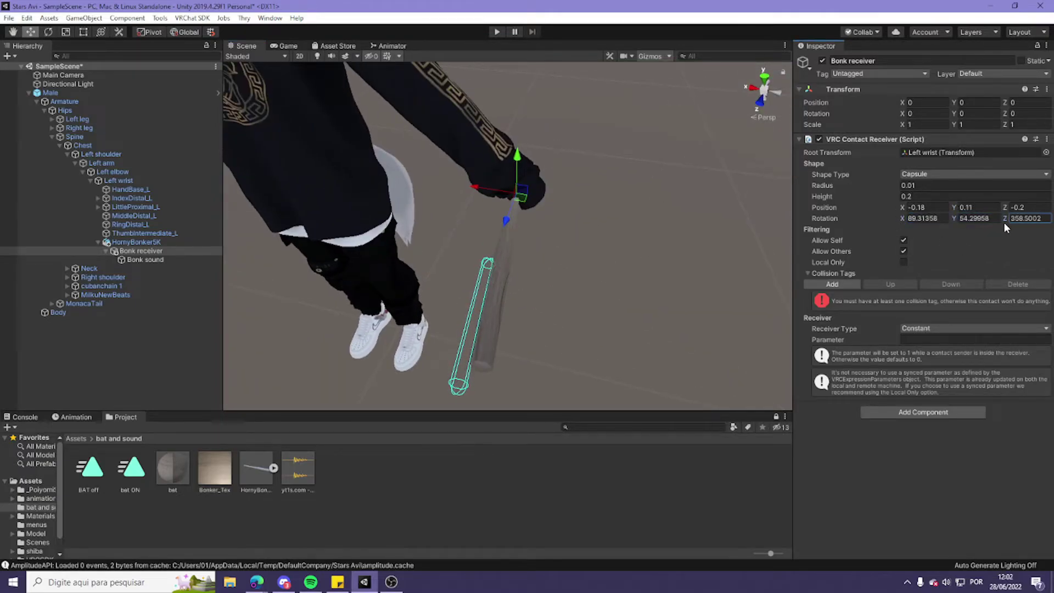
Align the receiver capsule with the bat using position Y 0.13, Z -0.19 and rotation of about X 89.75, Y 49.
{"action": "left_click_drag", "start_coordinate": [549, 181], "coordinate": [533, 244], "text": "alt"}
{"action": "middle_click_drag", "start_coordinate": [533, 245], "coordinate": [550, 228]}
{"action": "scroll", "coordinate": [550, 227], "scroll_direction": "up", "scroll_amount": 4}
{"action": "left_click_drag", "start_coordinate": [954, 208], "coordinate": [976, 209]}
{"action": "mouse_move", "coordinate": [472, 339]}
{"action": "middle_mouse_down"}
{"action": "mouse_move", "coordinate": [499, 310]}
{"action": "mouse_move", "coordinate": [476, 336]}
{"action": "middle_mouse_up"}
{"action": "mouse_move", "coordinate": [902, 218]}
{"action": "left_mouse_down"}
{"action": "mouse_move", "coordinate": [862, 242]}
{"action": "mouse_move", "coordinate": [900, 234]}
{"action": "left_mouse_up"}
{"action": "left_click_drag", "start_coordinate": [953, 218], "coordinate": [943, 226]}
{"action": "left_click", "coordinate": [1035, 208]}
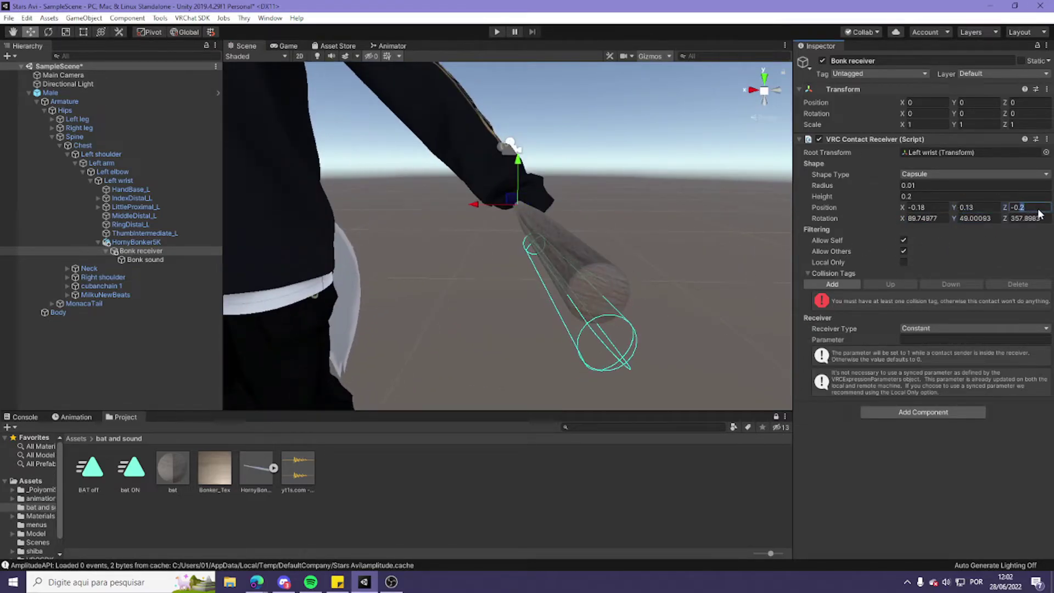
{"action": "left_click_drag", "start_coordinate": [1052, 284], "coordinate": [1053, 283]}
Set the receiver capsule's height to 0.15.
{"action": "left_click_drag", "start_coordinate": [406, 220], "coordinate": [653, 280], "text": "alt"}
{"action": "left_click_drag", "start_coordinate": [907, 197], "coordinate": [950, 256]}
{"action": "type", "text": "15"}
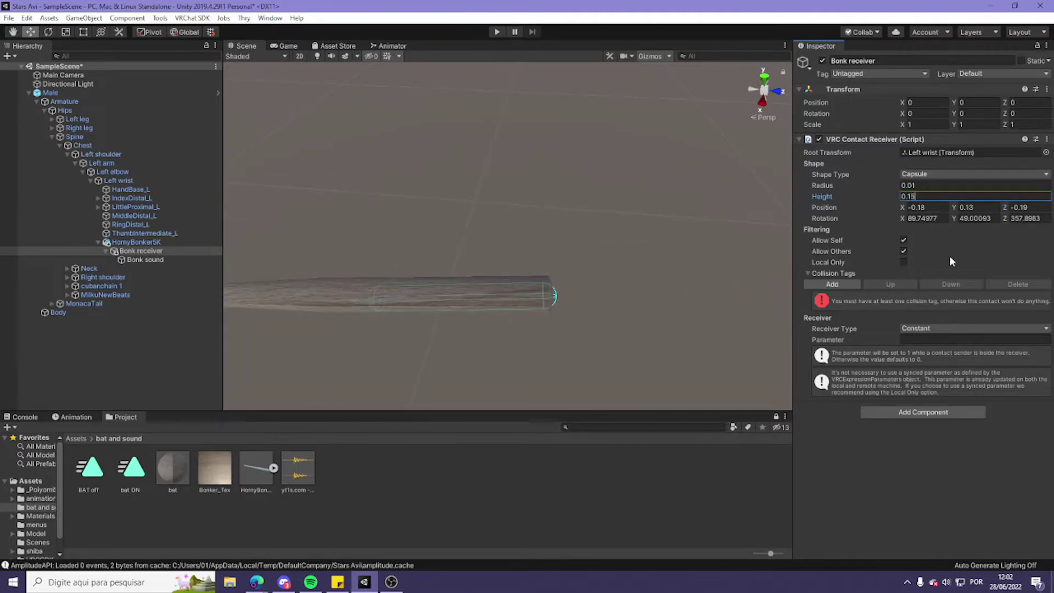
Examine how the receiver capsule fits along the bat from several angles.
{"action": "left_click_drag", "start_coordinate": [631, 219], "coordinate": [439, 256], "text": "alt"}
{"action": "middle_click_drag", "start_coordinate": [576, 264], "coordinate": [386, 289]}
{"action": "scroll", "coordinate": [386, 289], "scroll_direction": "down", "scroll_amount": 6}
{"action": "middle_click_drag", "start_coordinate": [456, 244], "coordinate": [702, 256]}
{"action": "left_click_drag", "start_coordinate": [702, 256], "coordinate": [518, 266], "text": "alt"}
{"action": "middle_click_drag", "start_coordinate": [518, 266], "coordinate": [397, 278]}
{"action": "left_click", "coordinate": [450, 330]}
{"action": "left_click_drag", "start_coordinate": [414, 279], "coordinate": [397, 243], "text": "alt"}
{"action": "right_click_drag", "start_coordinate": [406, 243], "coordinate": [614, 236], "text": "alt"}
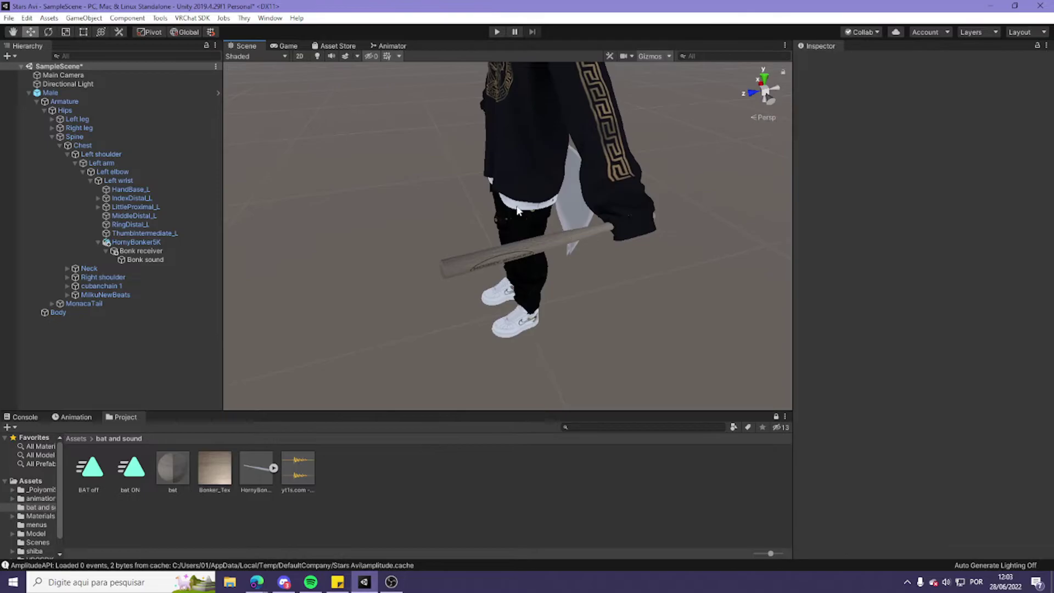
Select the Bonk receiver and adjust its capsule's Y rotation to about 44.56 to follow the bat.
{"action": "left_click", "coordinate": [158, 244]}
{"action": "left_click", "coordinate": [159, 251]}
{"action": "left_click_drag", "start_coordinate": [481, 307], "coordinate": [496, 289], "text": "alt"}
{"action": "middle_click_drag", "start_coordinate": [496, 289], "coordinate": [495, 268]}
{"action": "right_click_drag", "start_coordinate": [495, 269], "coordinate": [473, 183]}
{"action": "right_click_drag", "start_coordinate": [496, 286], "coordinate": [548, 224], "text": "alt"}
{"action": "mouse_move", "coordinate": [654, 342]}
{"action": "middle_mouse_down"}
{"action": "mouse_move", "coordinate": [637, 335]}
{"action": "mouse_move", "coordinate": [634, 314]}
{"action": "mouse_move", "coordinate": [637, 334]}
{"action": "middle_mouse_up"}
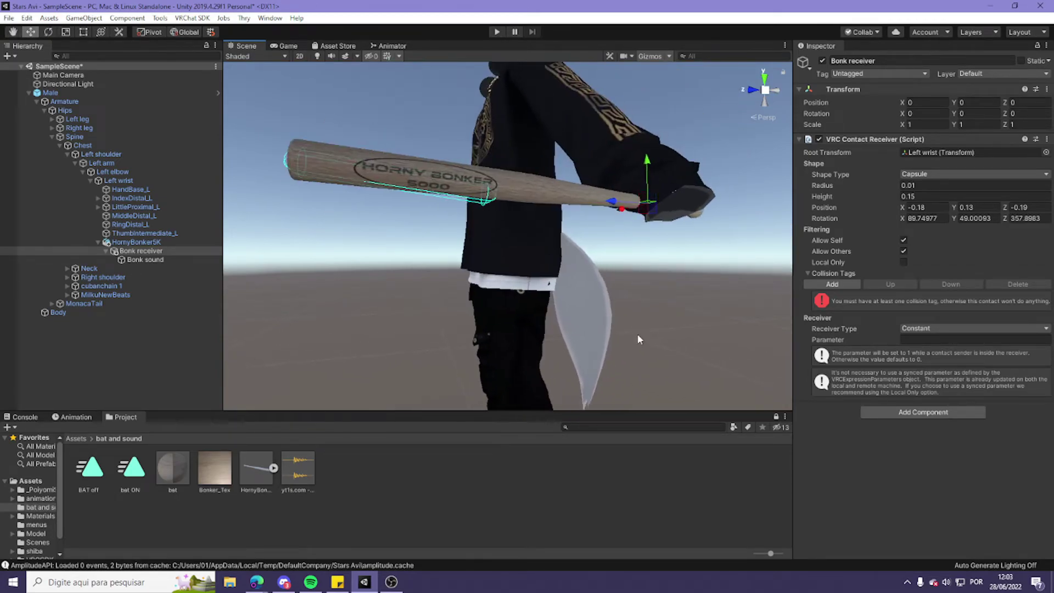
{"action": "left_click", "coordinate": [953, 208]}
{"action": "left_click_drag", "start_coordinate": [956, 218], "coordinate": [882, 241]}
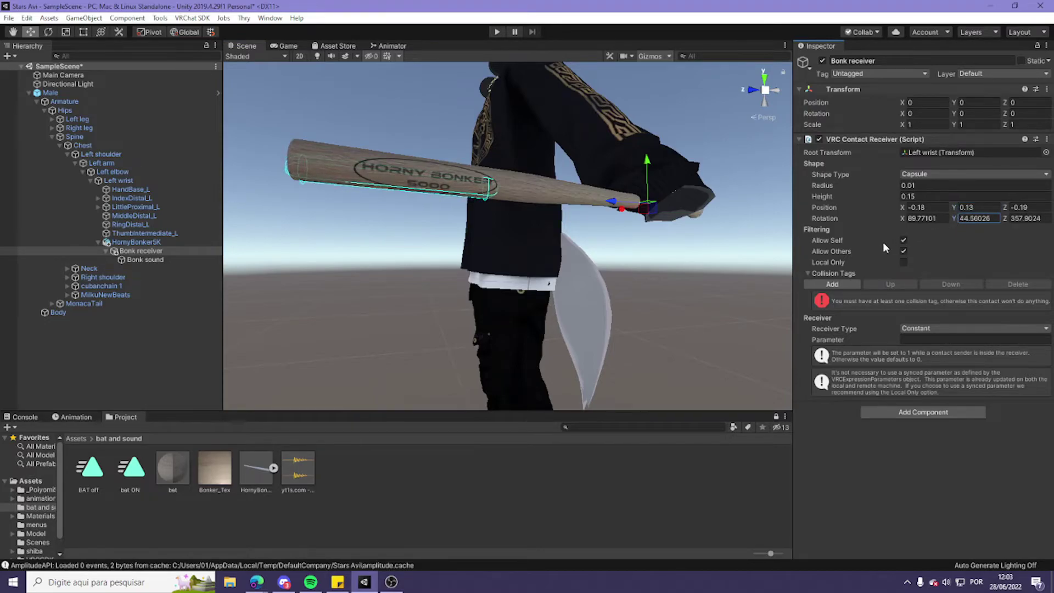
Inspect the Bonk receiver capsule's alignment with the bat from the avatar's front and from above.
{"action": "left_click", "coordinate": [316, 271]}
{"action": "middle_click_drag", "start_coordinate": [334, 274], "coordinate": [456, 308]}
{"action": "right_click_drag", "start_coordinate": [455, 308], "coordinate": [686, 299]}
{"action": "left_click", "coordinate": [144, 252]}
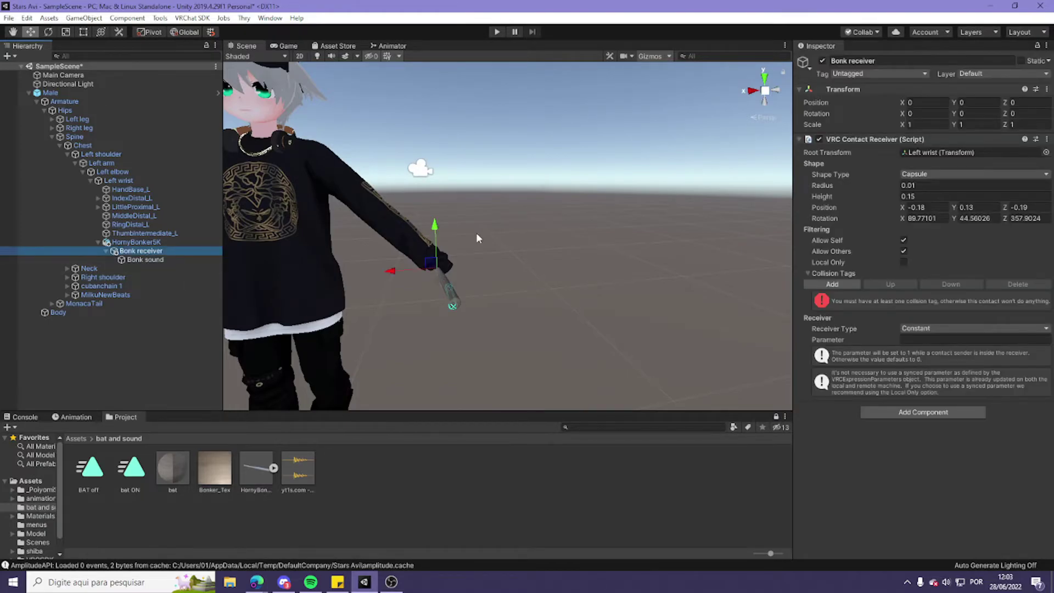
{"action": "scroll", "coordinate": [476, 237], "scroll_direction": "down", "scroll_amount": 2}
{"action": "middle_click_drag", "start_coordinate": [477, 238], "coordinate": [494, 241]}
{"action": "scroll", "coordinate": [488, 236], "scroll_direction": "up", "scroll_amount": 5}
{"action": "right_click_drag", "start_coordinate": [461, 184], "coordinate": [506, 266]}
{"action": "middle_click_drag", "start_coordinate": [506, 262], "coordinate": [520, 266]}
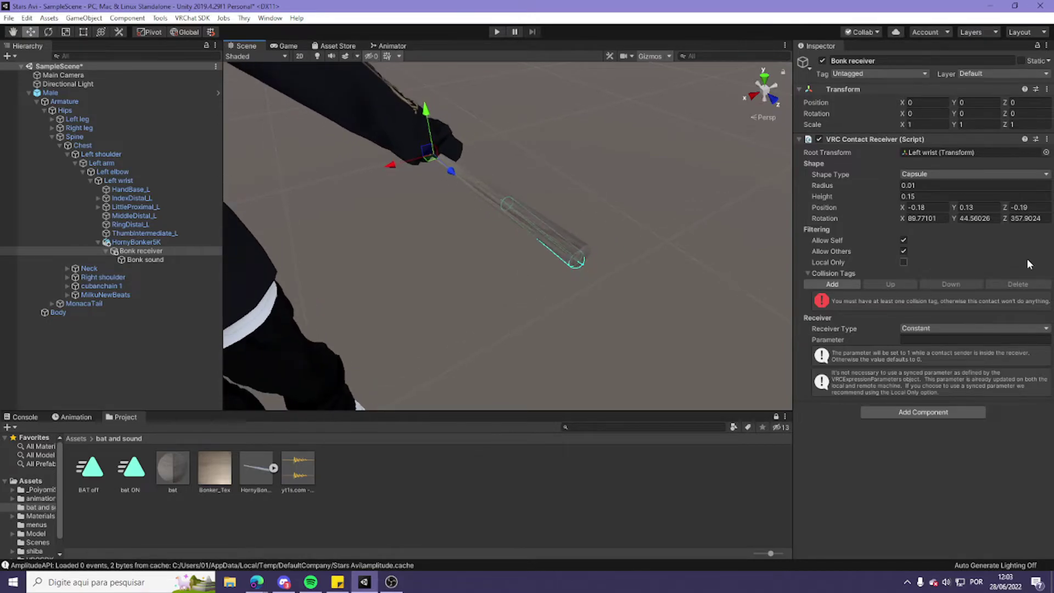
Set the Bonk receiver's receiver type to On Enter.
{"action": "left_click", "coordinate": [926, 329]}
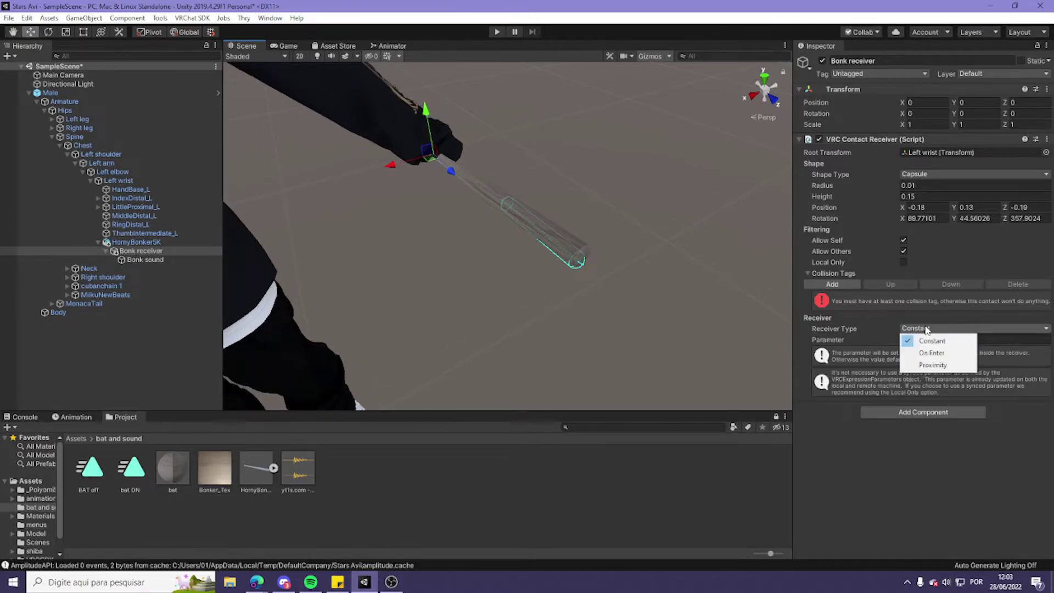
{"action": "left_click", "coordinate": [944, 354]}
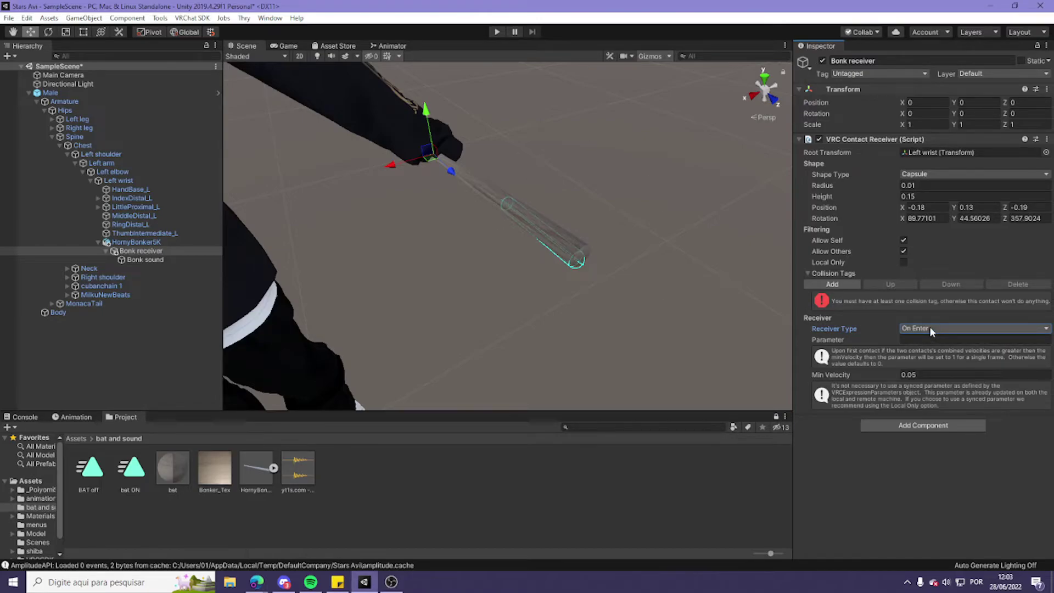
{"action": "left_click", "coordinate": [932, 329]}
{"action": "left_click", "coordinate": [944, 341]}
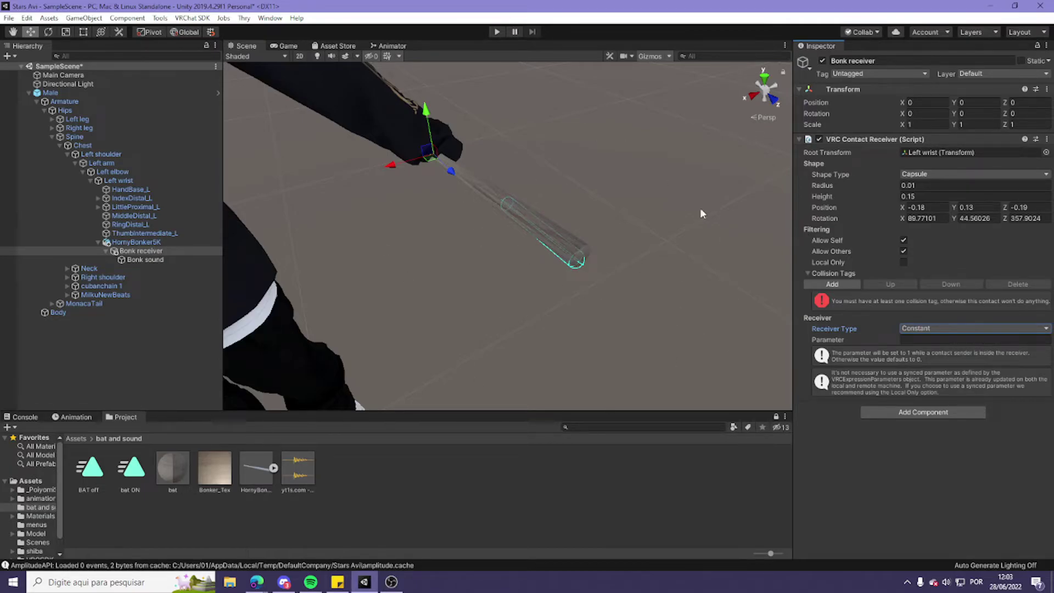
{"action": "left_click", "coordinate": [930, 328]}
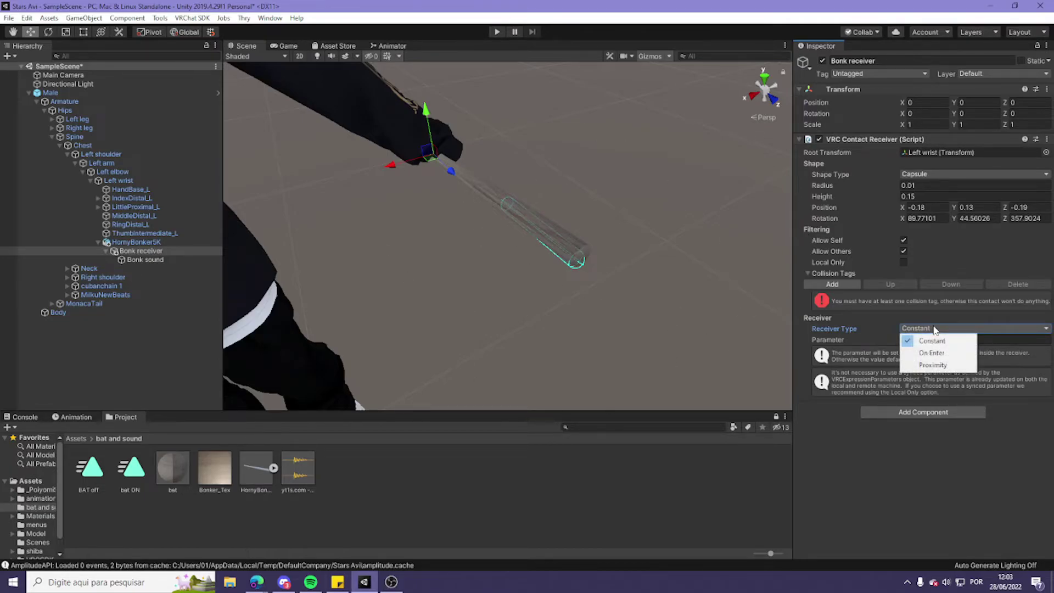
{"action": "left_click", "coordinate": [932, 352]}
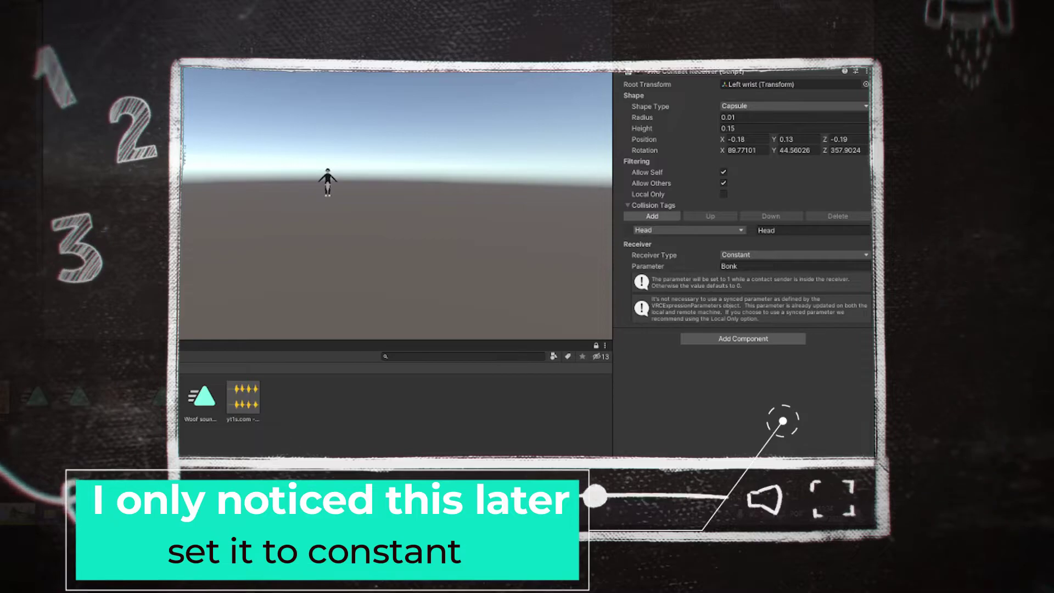
Set the contact receiver's receiver type to Constant.
{"action": "left_click", "coordinate": [738, 255]}
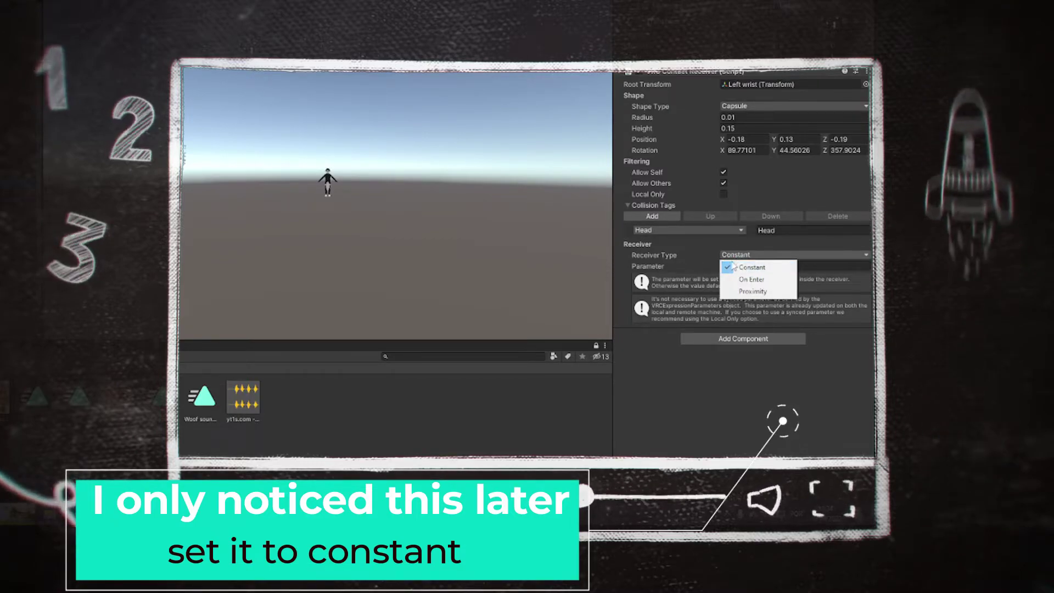
{"action": "left_click", "coordinate": [780, 275]}
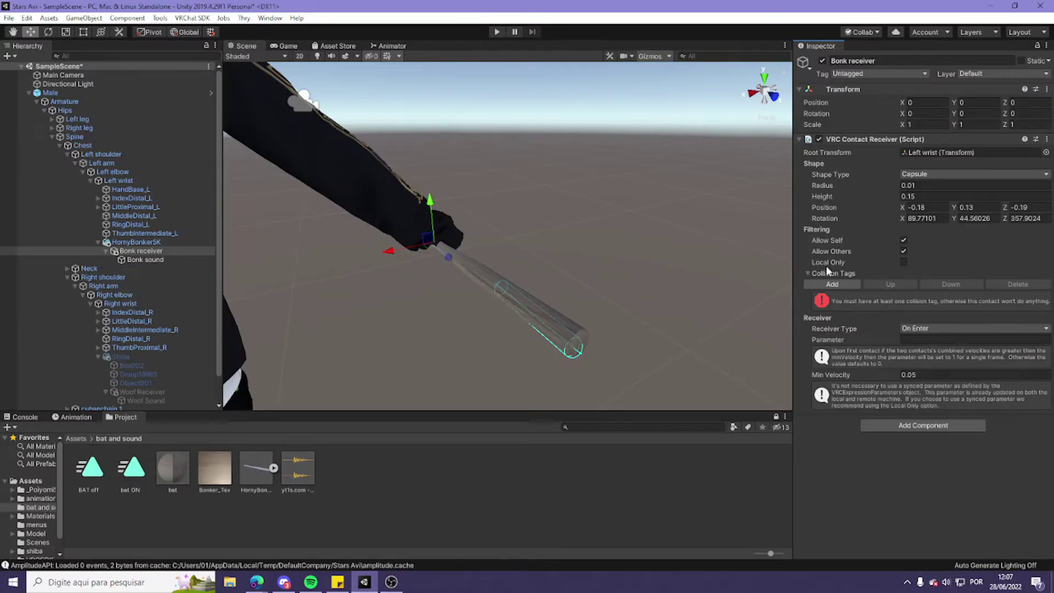
Add a Head collision tag to the Bonk receiver and name its parameter Bonk.
{"action": "left_click", "coordinate": [849, 282]}
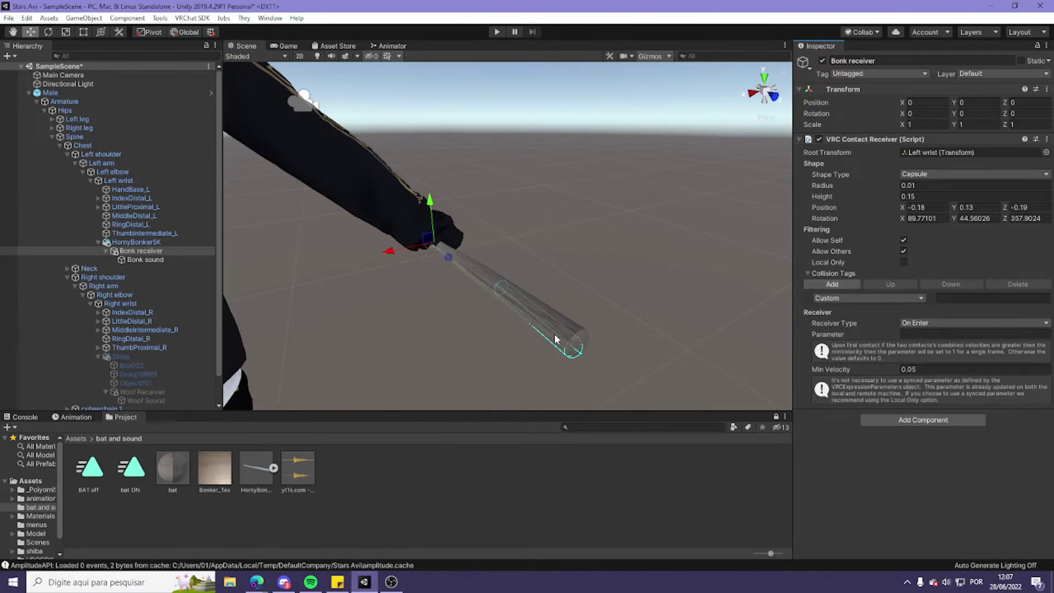
{"action": "left_click", "coordinate": [890, 297]}
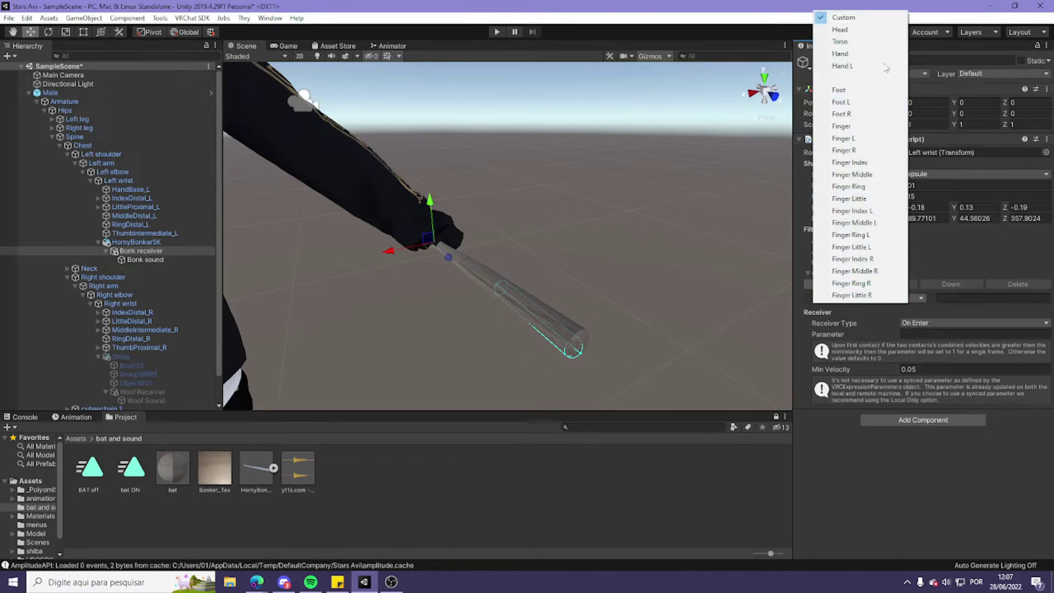
{"action": "left_click", "coordinate": [878, 30]}
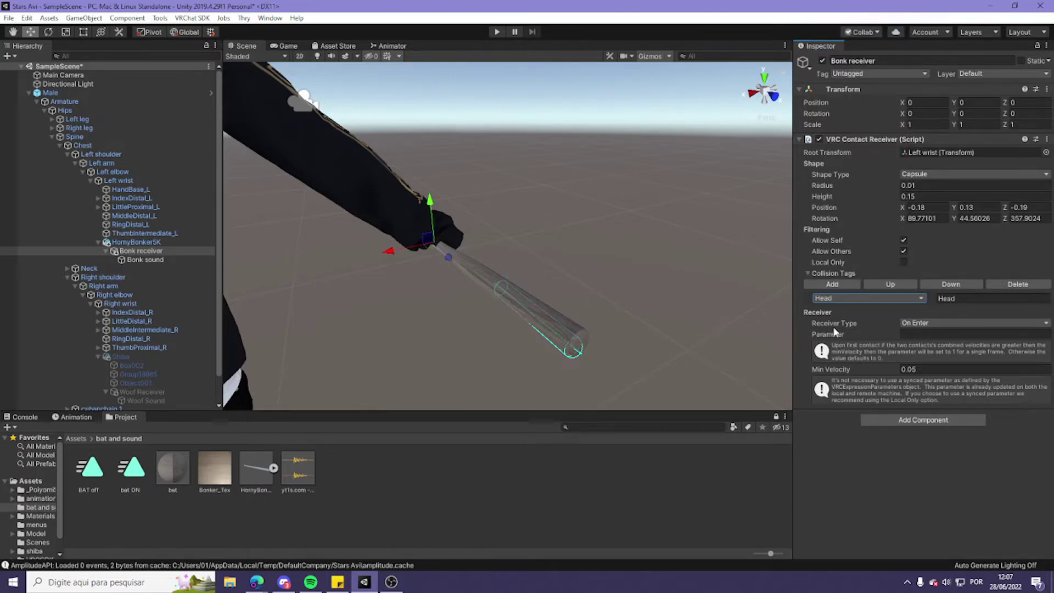
{"action": "left_click", "coordinate": [922, 335]}
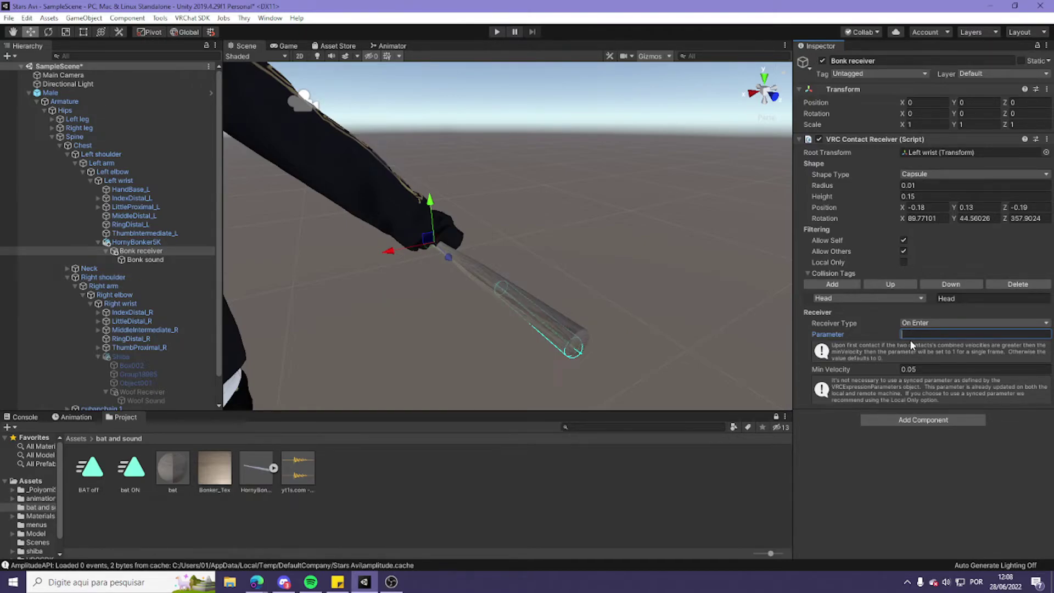
{"action": "left_click", "coordinate": [965, 531]}
{"action": "left_click", "coordinate": [870, 525]}
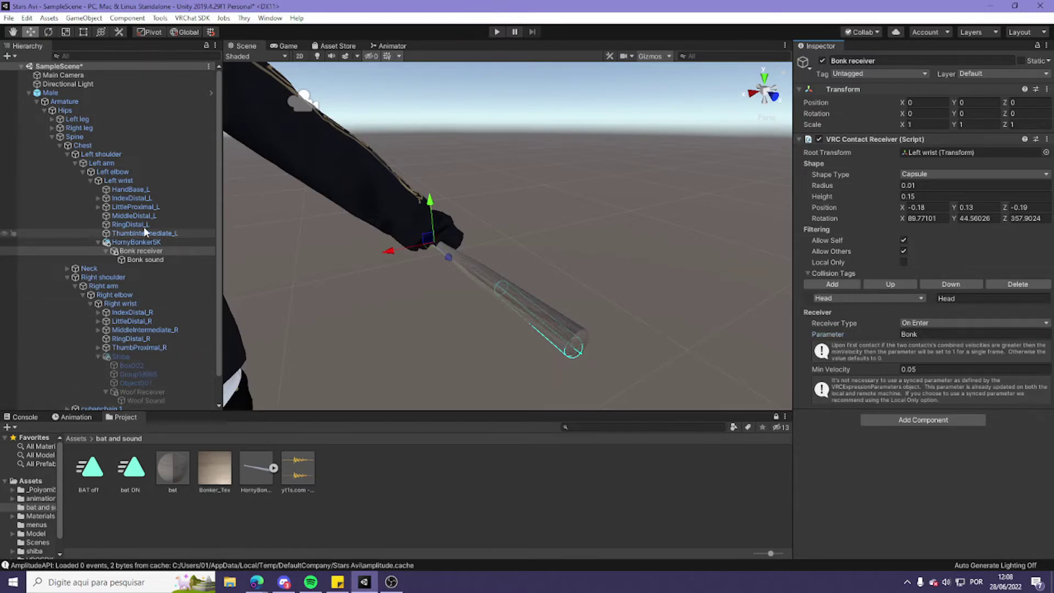
Create a new animation clip named bonk on for the Male avatar in the bat and sound folder.
{"action": "left_click", "coordinate": [137, 95]}
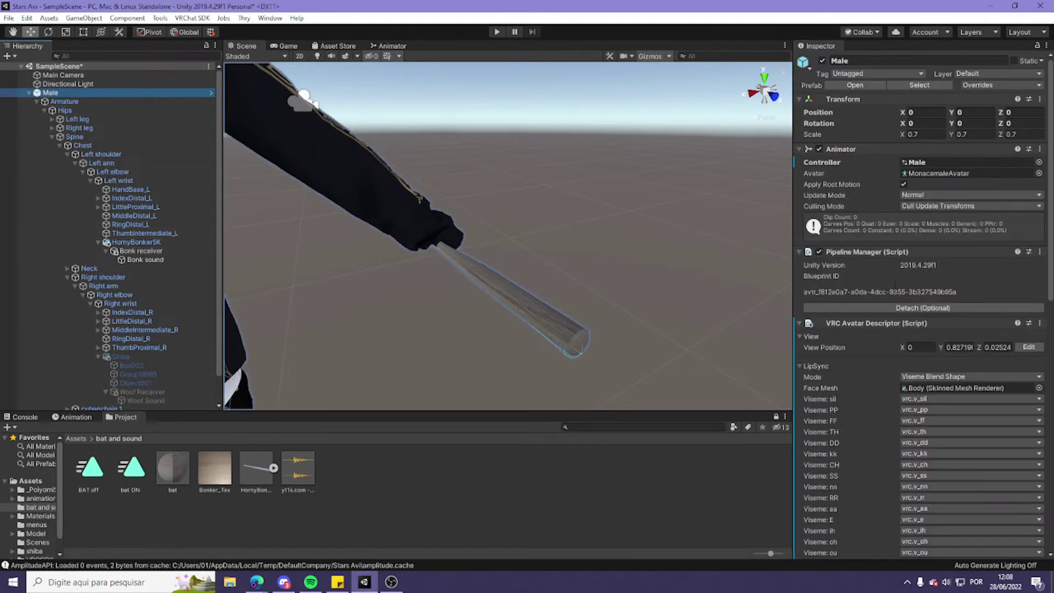
{"action": "scroll", "coordinate": [916, 335], "scroll_direction": "down", "scroll_amount": 15}
{"action": "left_click", "coordinate": [492, 489]}
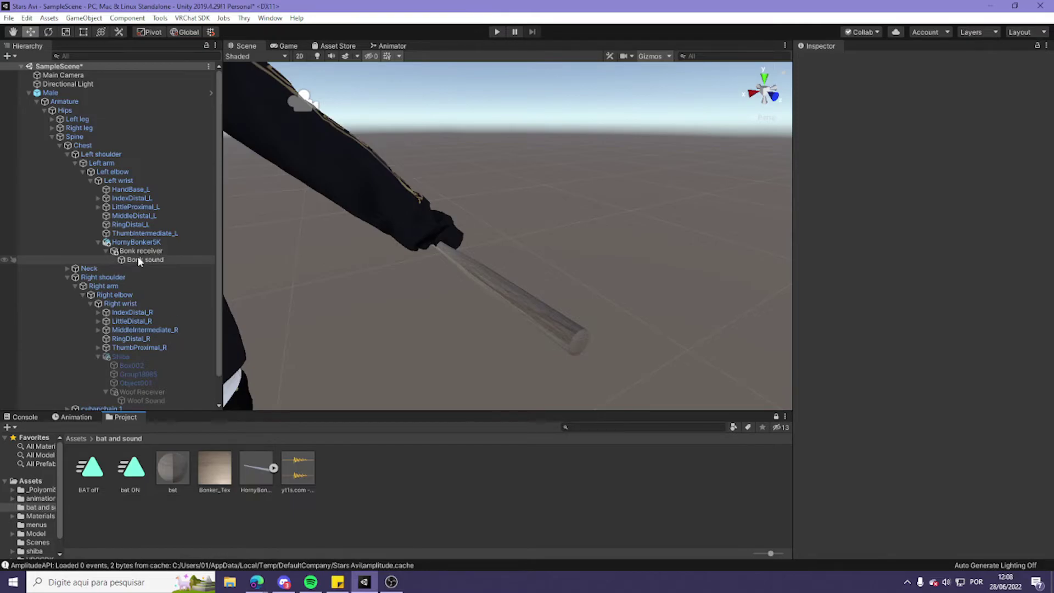
{"action": "key", "text": "ctrl+z"}
{"action": "left_click", "coordinate": [73, 418]}
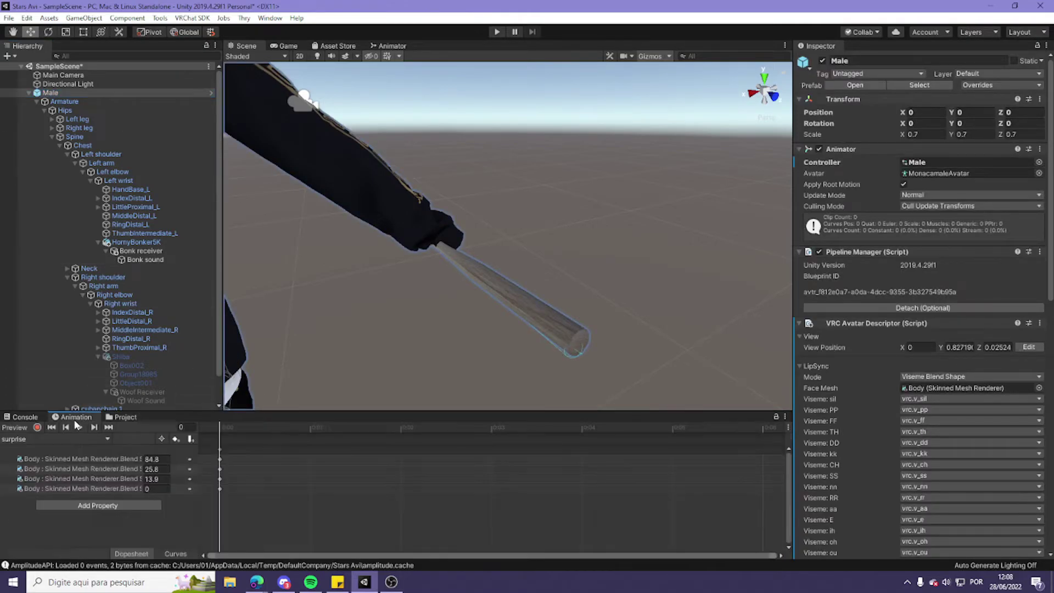
{"action": "left_click", "coordinate": [55, 438]}
{"action": "left_click", "coordinate": [33, 436]}
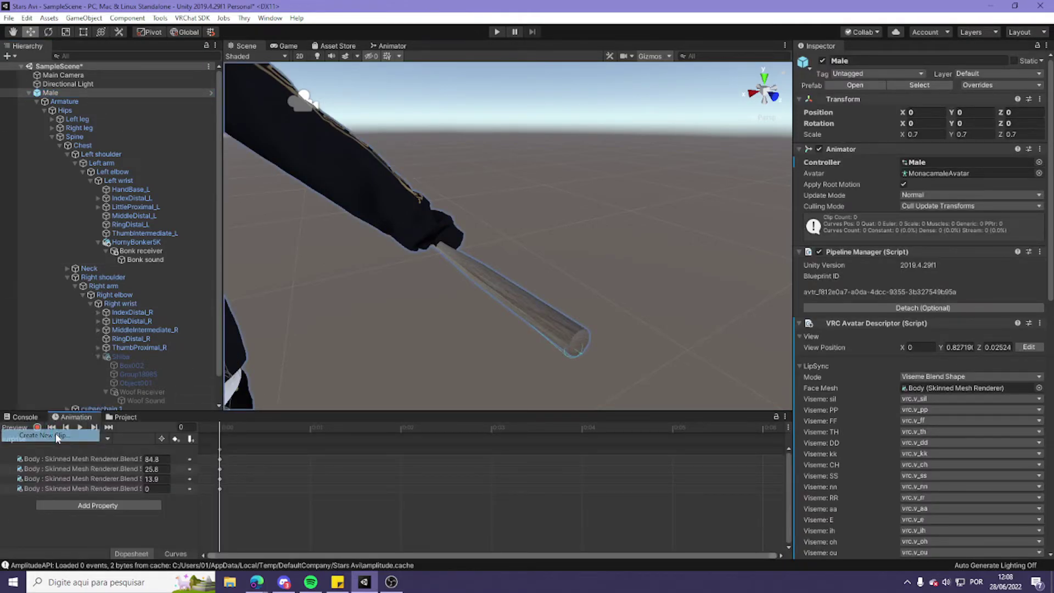
{"action": "type", "text": "nonk"}
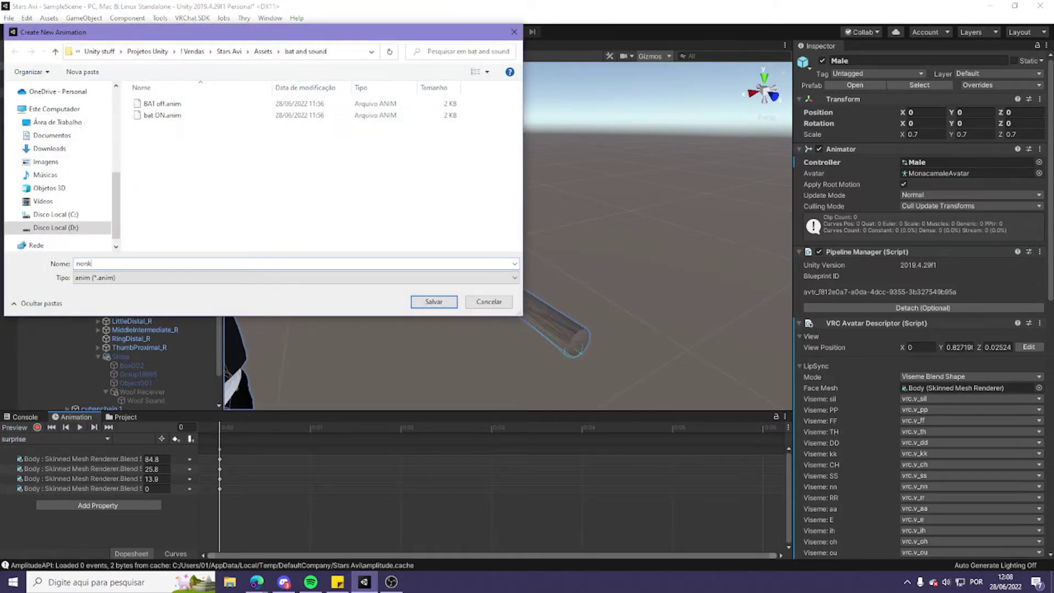
{"action": "type", "text": " on"}
{"action": "key", "text": "Return"}
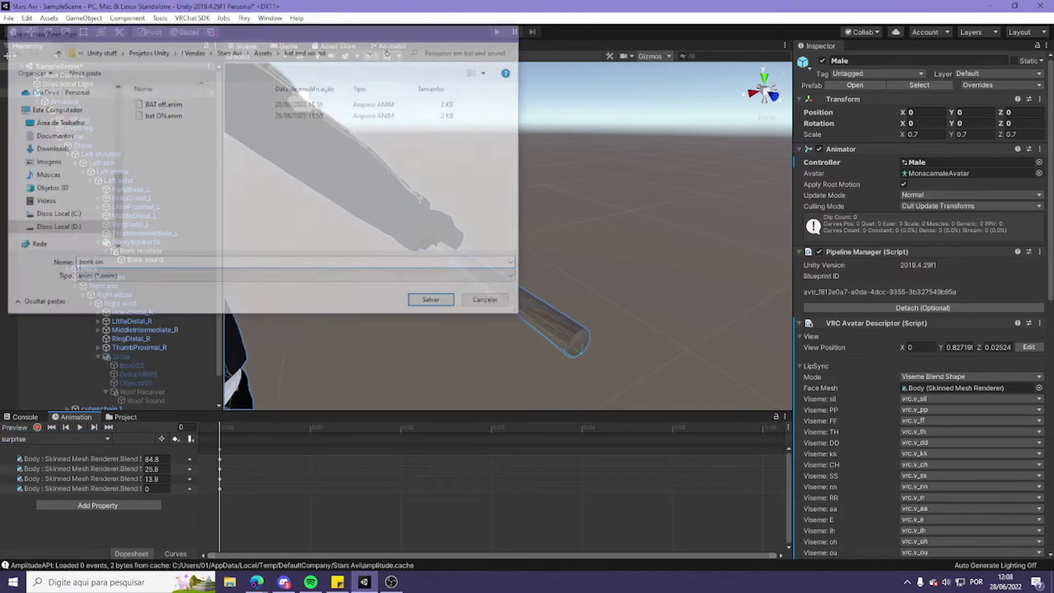
Record a keyframe in the bonk on clip with the Bonk sound object enabled.
{"action": "left_click", "coordinate": [37, 427]}
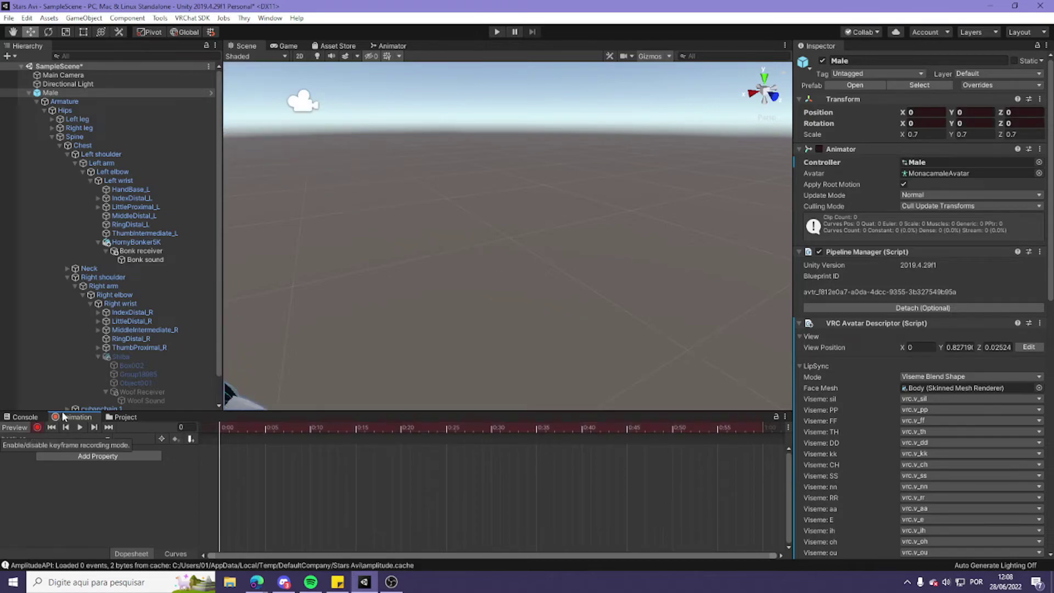
{"action": "left_click", "coordinate": [159, 260]}
{"action": "left_click", "coordinate": [822, 61]}
{"action": "left_click", "coordinate": [821, 61]}
{"action": "left_click", "coordinate": [37, 428]}
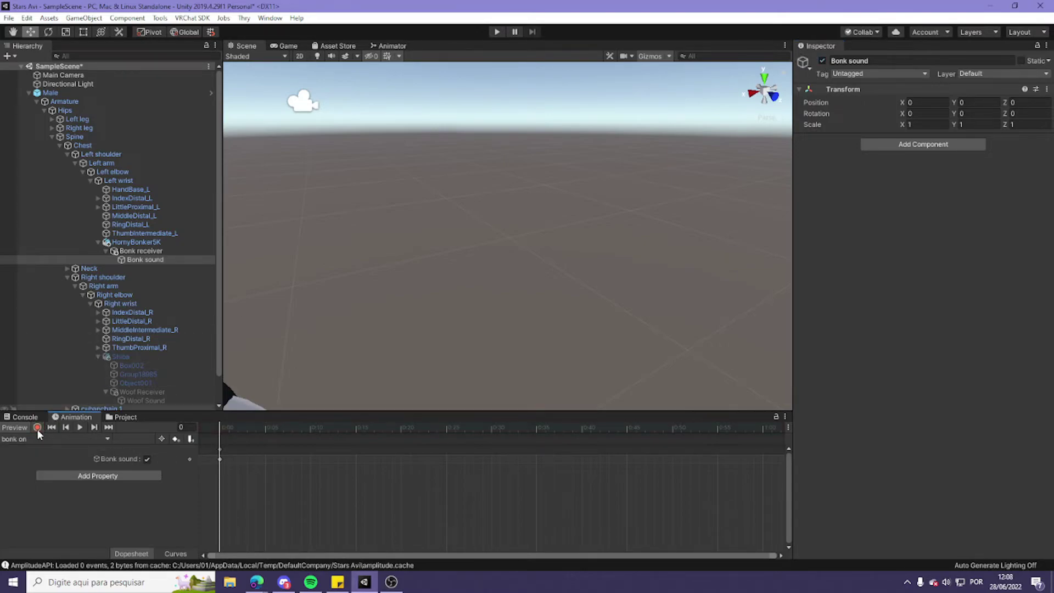
Copy the Bonk sound keyframe into a new animation clip named bonk off.
{"action": "left_click", "coordinate": [220, 459]}
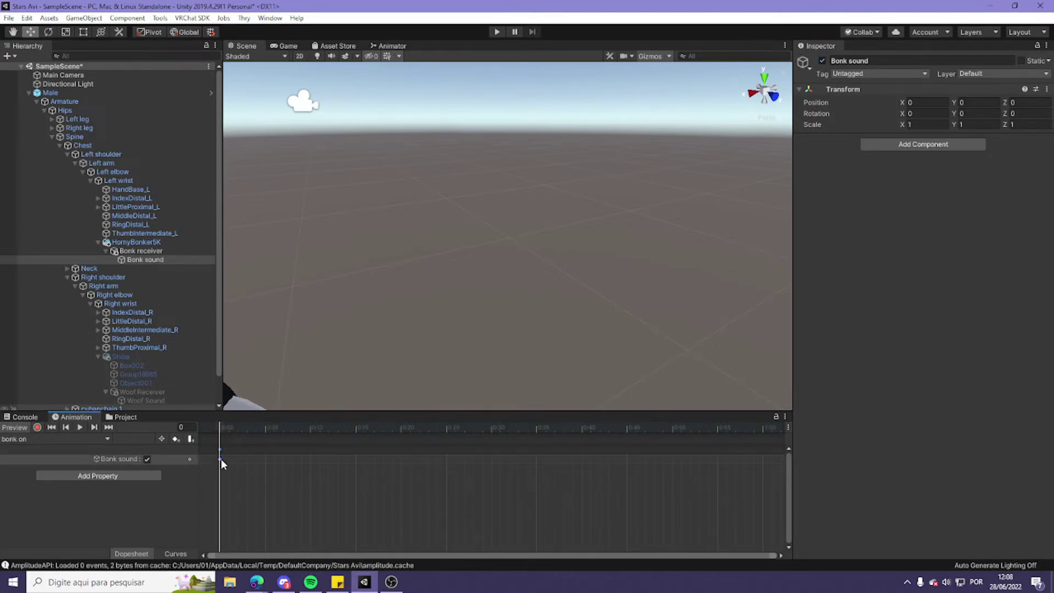
{"action": "left_click", "coordinate": [12, 440]}
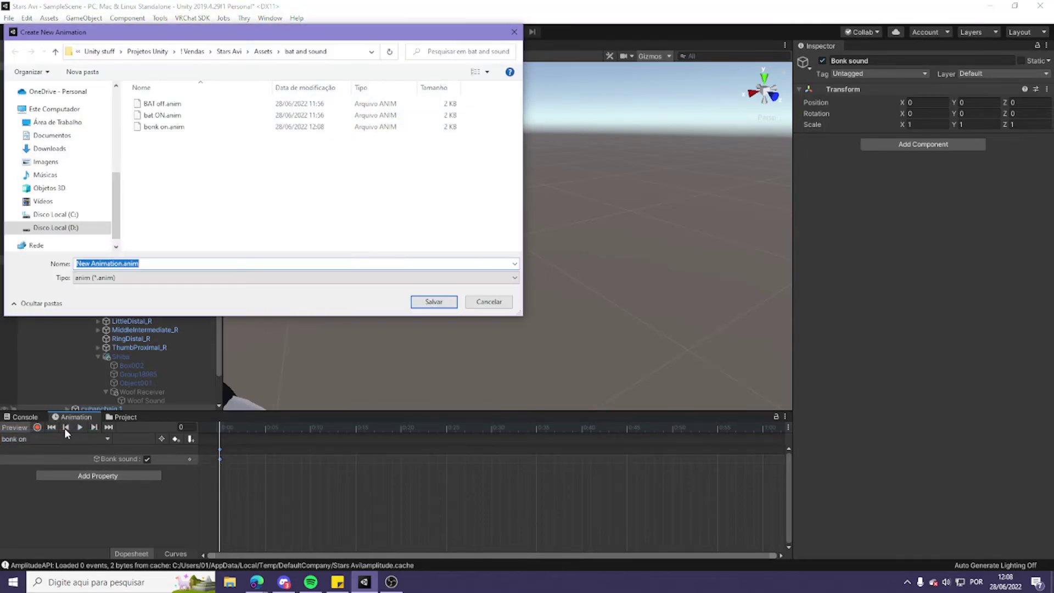
{"action": "type", "text": "bonk off"}
{"action": "key", "text": "Return"}
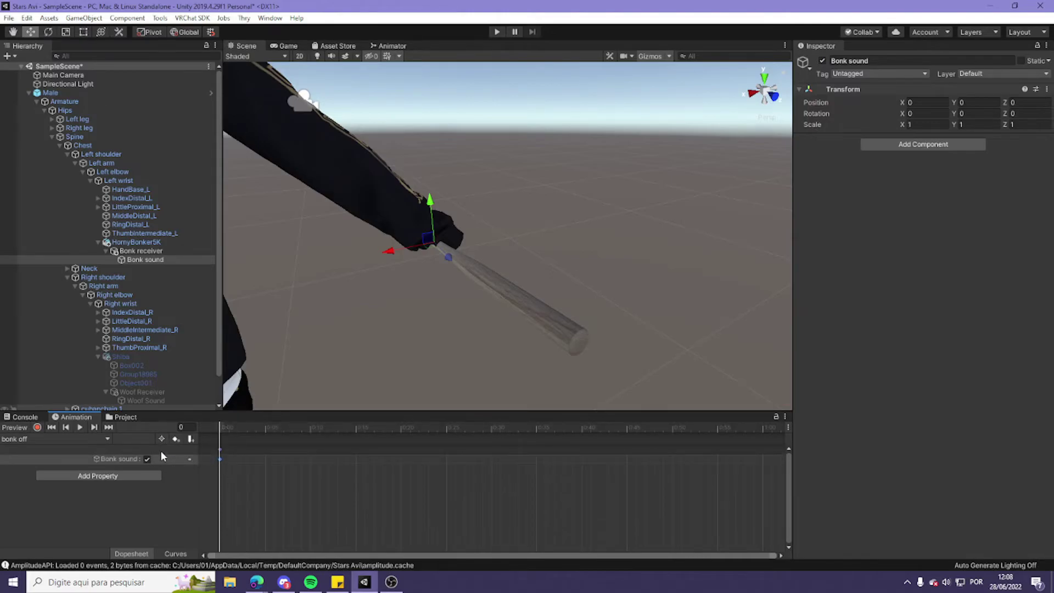
Turn the Bonk sound object off in the bonk off clip and switch the animation to the surprise clip.
{"action": "left_click", "coordinate": [107, 439]}
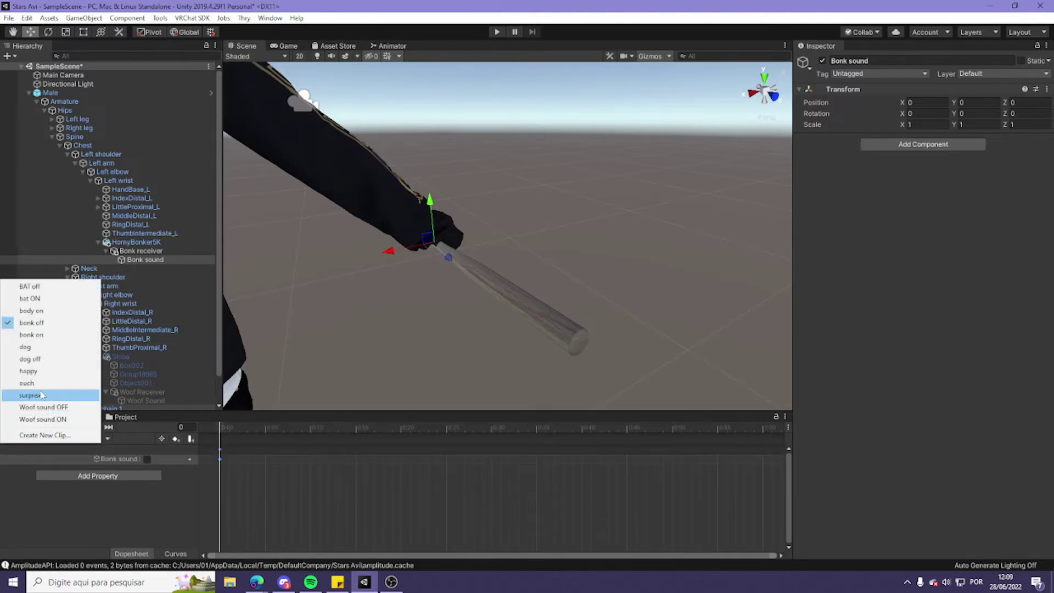
{"action": "left_click", "coordinate": [44, 396]}
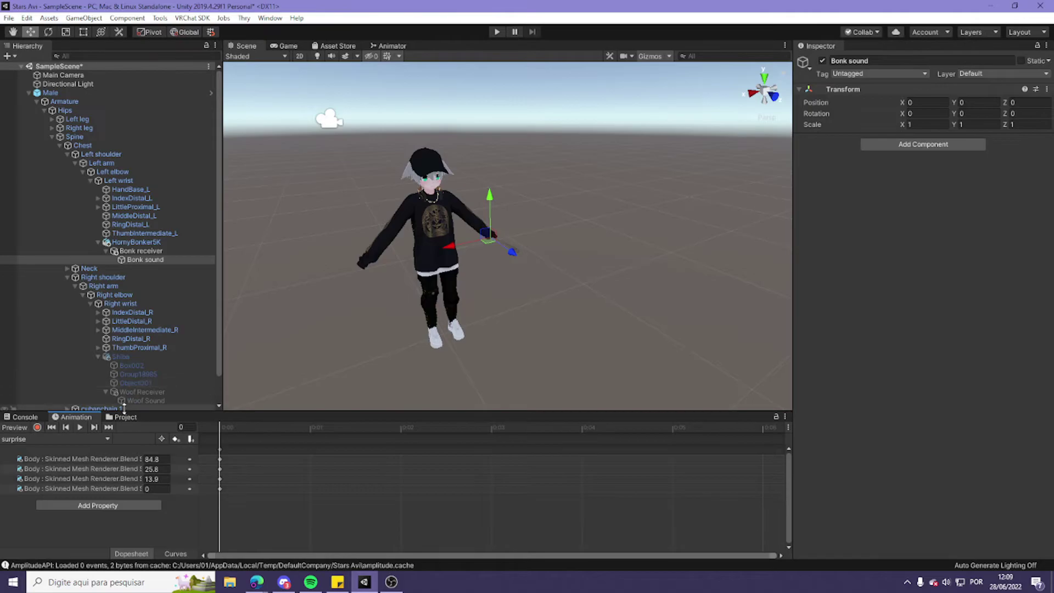
{"action": "scroll", "coordinate": [378, 213], "scroll_direction": "up", "scroll_amount": 4}
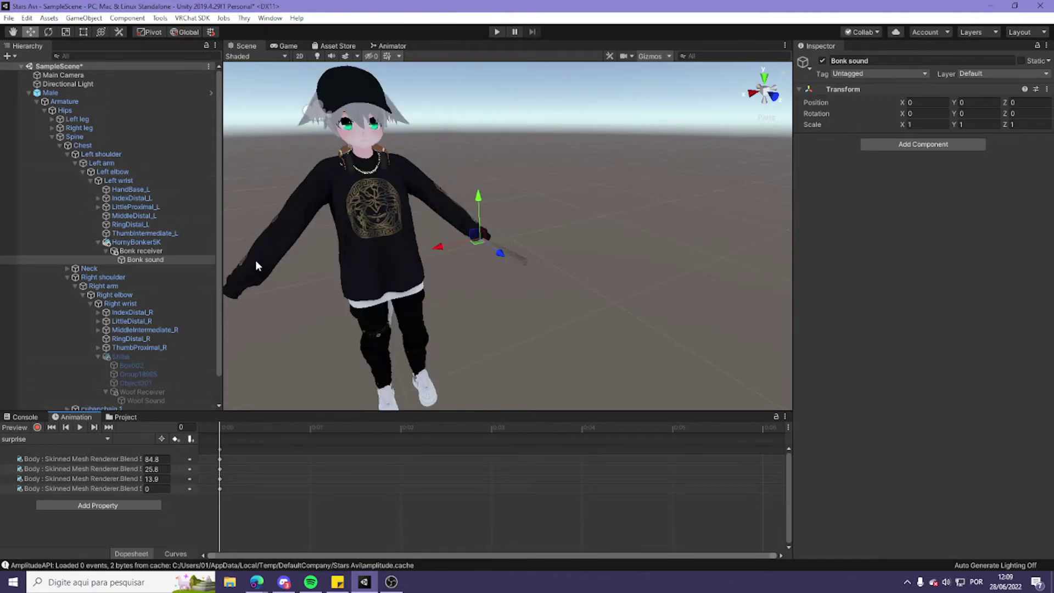
Add a Bool parameter named Bonk to the Male avatar's expression parameters asset.
{"action": "left_click", "coordinate": [71, 93]}
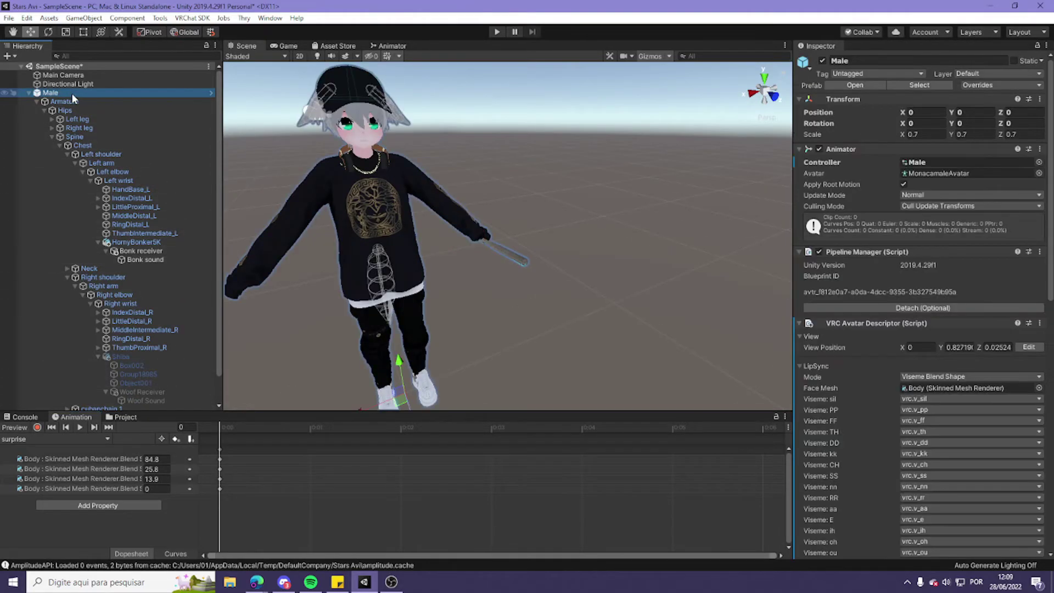
{"action": "left_click", "coordinate": [127, 418]}
{"action": "scroll", "coordinate": [867, 377], "scroll_direction": "down", "scroll_amount": 10}
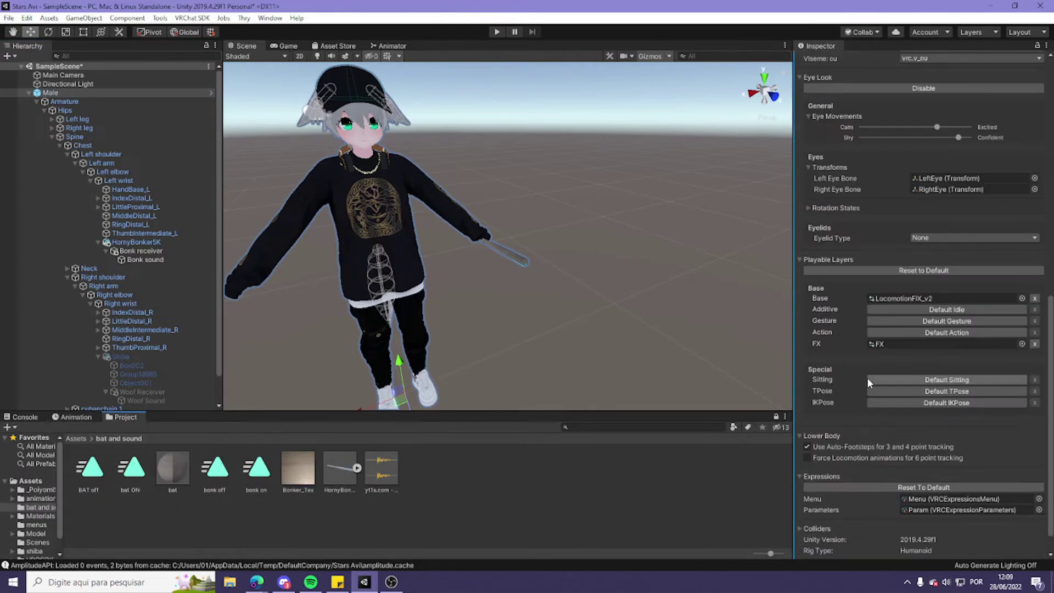
{"action": "double_click", "coordinate": [940, 509]}
{"action": "left_click", "coordinate": [832, 99]}
{"action": "left_click", "coordinate": [828, 201]}
{"action": "type", "text": "Bonk"}
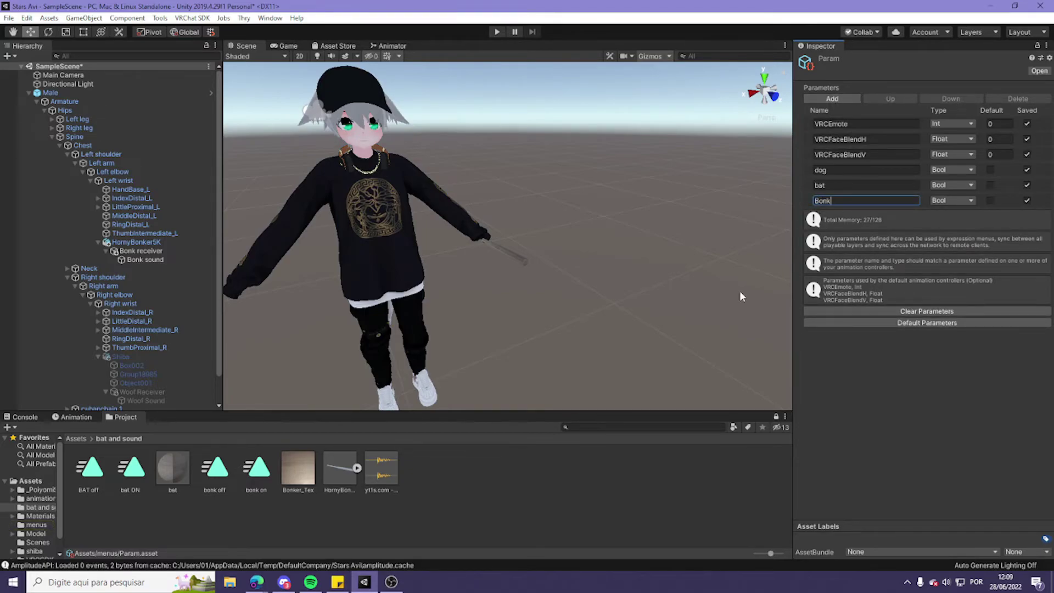
Add a Bool parameter named Bonk to the Male avatar's FX animator controller.
{"action": "left_click", "coordinate": [48, 92]}
{"action": "scroll", "coordinate": [905, 395], "scroll_direction": "down", "scroll_amount": 10}
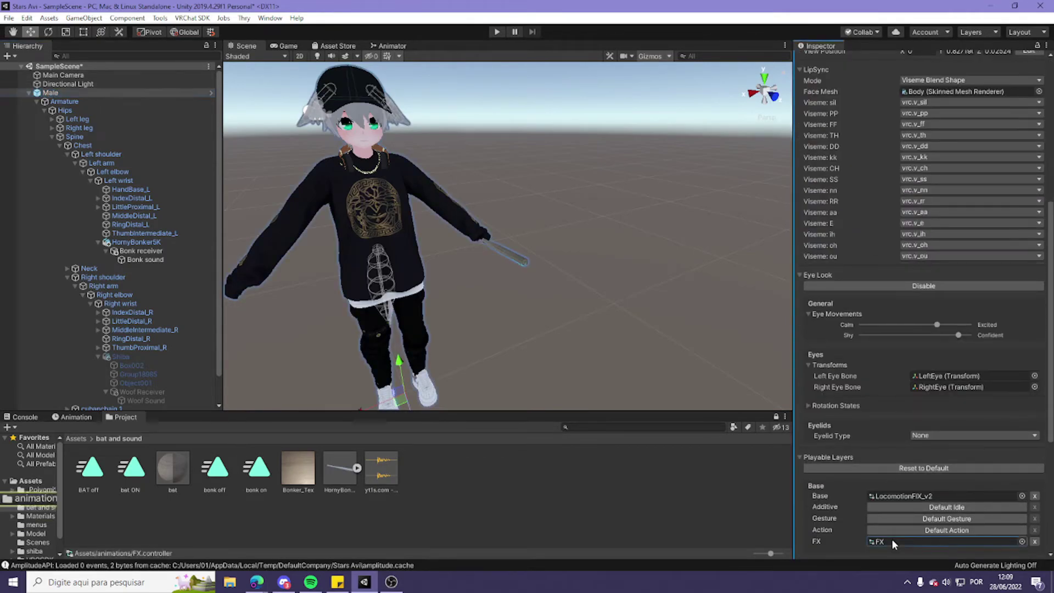
{"action": "double_click", "coordinate": [892, 538]}
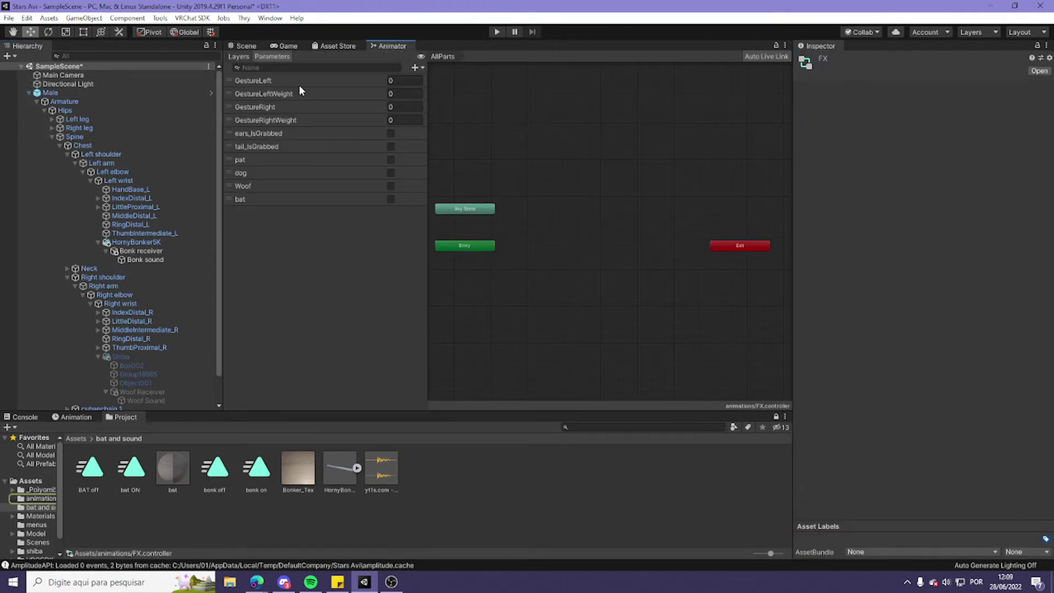
{"action": "left_click", "coordinate": [417, 67]}
{"action": "left_click", "coordinate": [432, 105]}
{"action": "type", "text": "Bonk"}
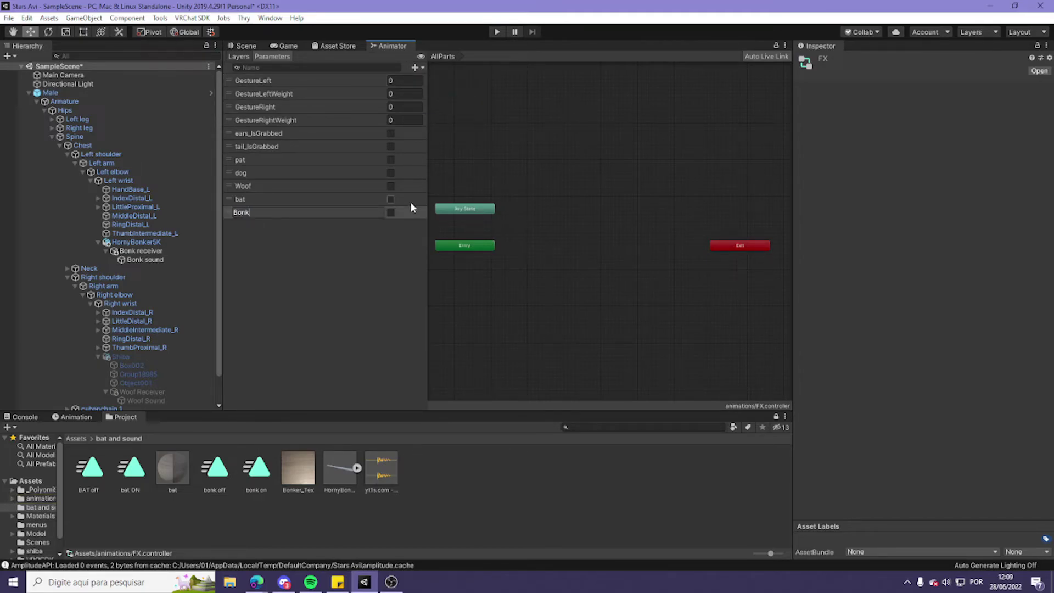
{"action": "left_click", "coordinate": [383, 232]}
Create an FX controller layer named Bonk sound and set its weight to 1.
{"action": "left_click", "coordinate": [239, 58]}
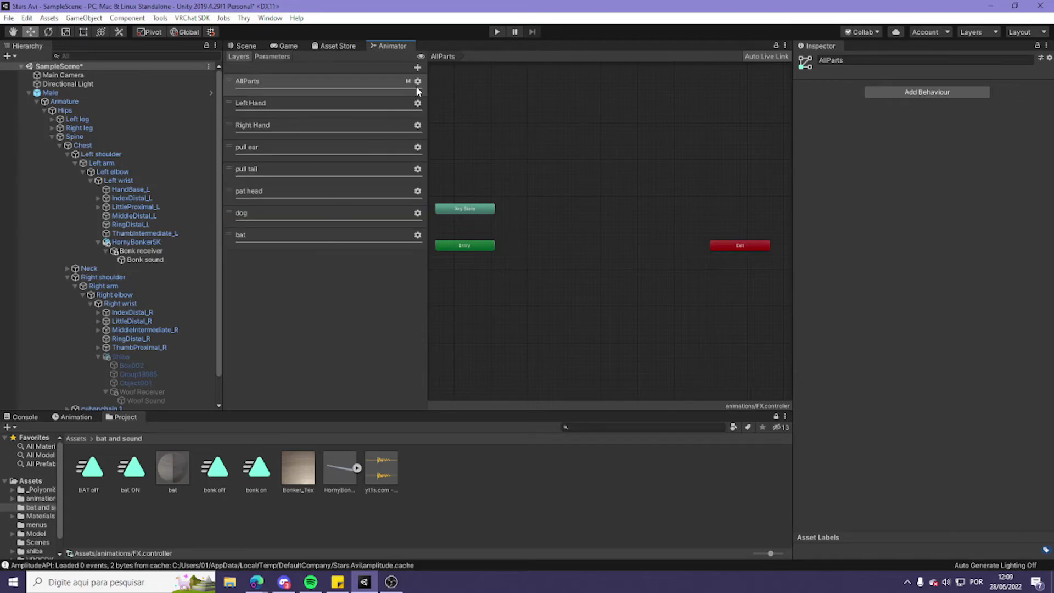
{"action": "left_click", "coordinate": [417, 68]}
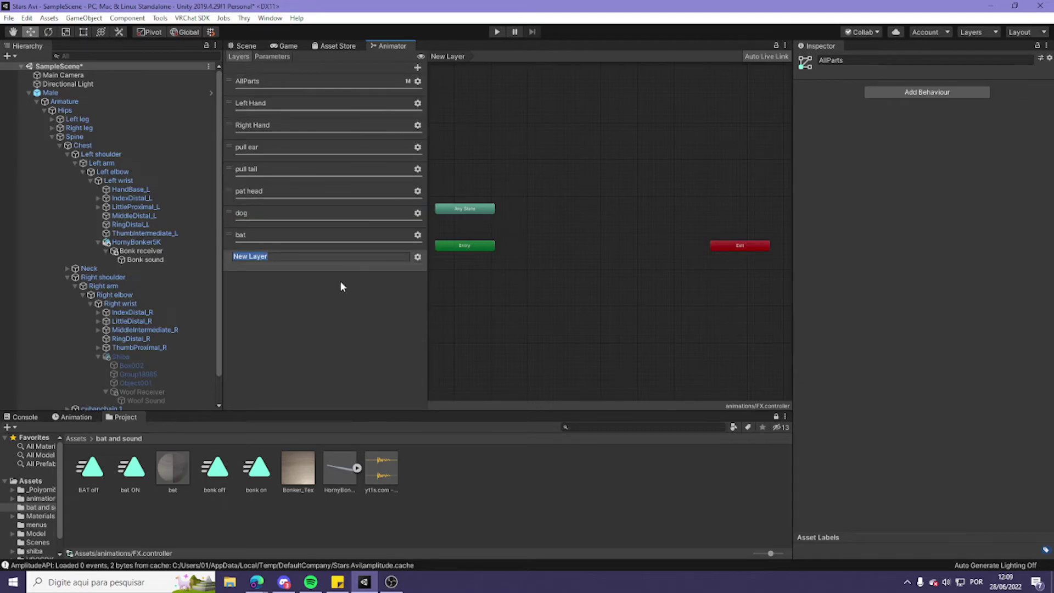
{"action": "type", "text": "Bonk sound"}
{"action": "left_click", "coordinate": [337, 318]}
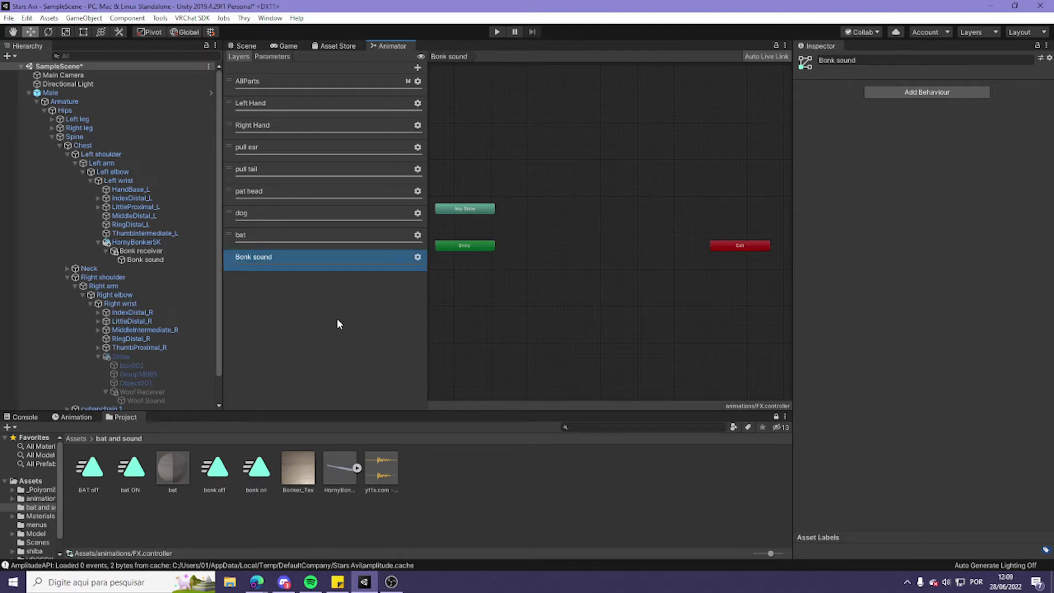
{"action": "left_click", "coordinate": [417, 257]}
{"action": "left_click_drag", "start_coordinate": [490, 259], "coordinate": [548, 282]}
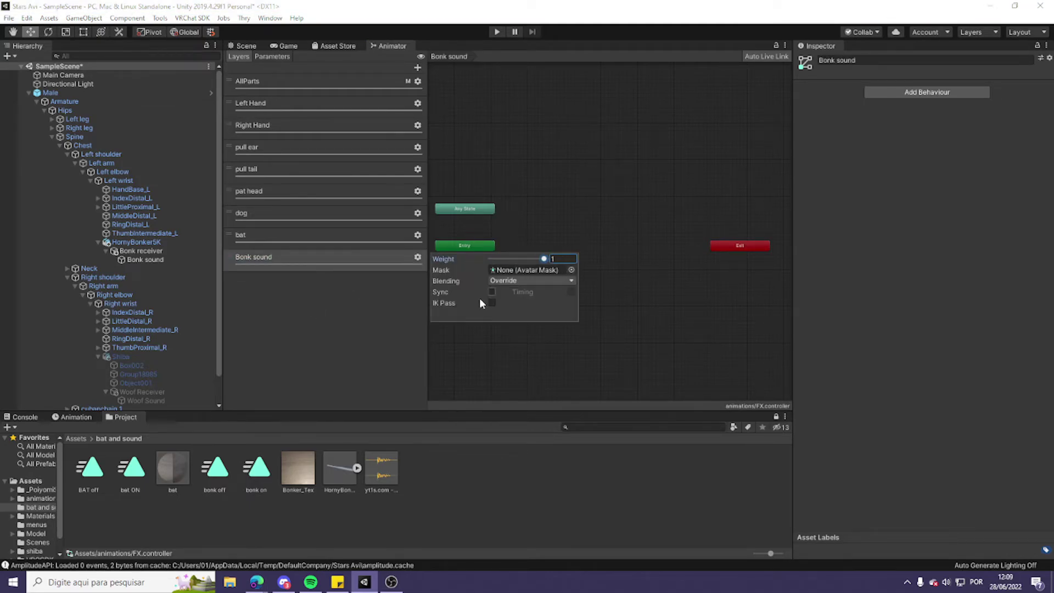
{"action": "left_click", "coordinate": [409, 286]}
Place the bonk off clip as the default state in the Bonk sound layer, with the bonk on clip above it.
{"action": "scroll", "coordinate": [527, 246], "scroll_direction": "up", "scroll_amount": 3}
{"action": "scroll", "coordinate": [562, 242], "scroll_direction": "up", "scroll_amount": 2}
{"action": "middle_click_drag", "start_coordinate": [567, 254], "coordinate": [603, 313]}
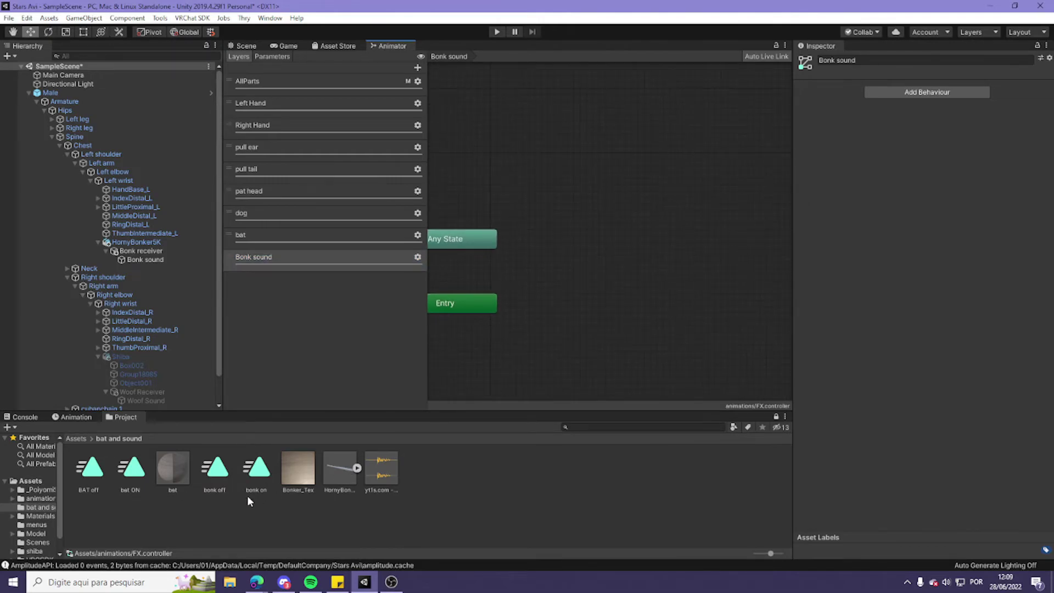
{"action": "left_click_drag", "start_coordinate": [216, 475], "coordinate": [637, 304]}
{"action": "left_click_drag", "start_coordinate": [262, 475], "coordinate": [612, 225]}
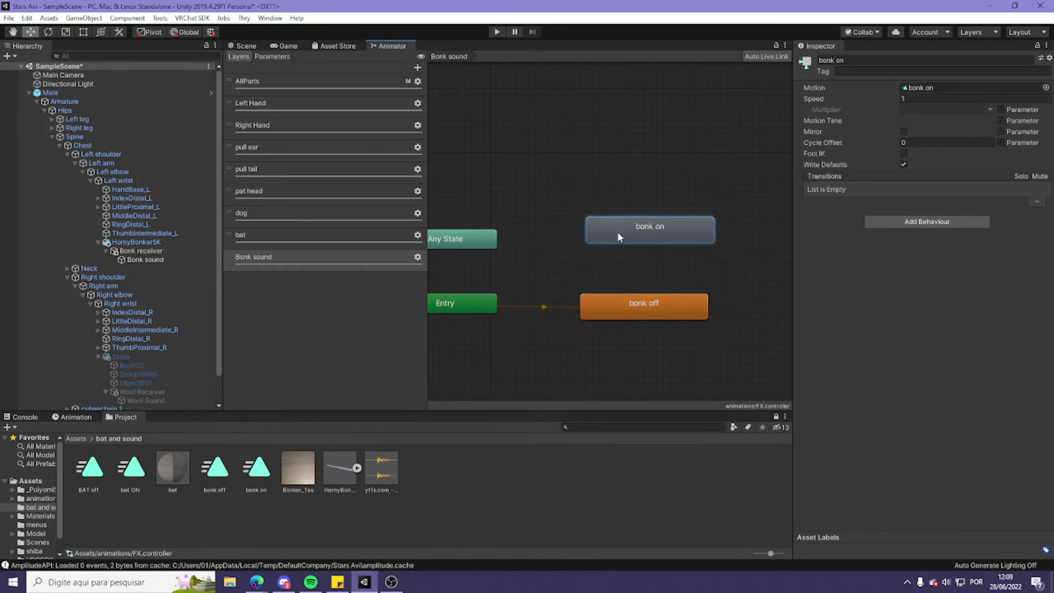
Make a transition from bonk off to bonk on with the condition Bonk true.
{"action": "right_click", "coordinate": [663, 318]}
{"action": "left_click", "coordinate": [664, 308]}
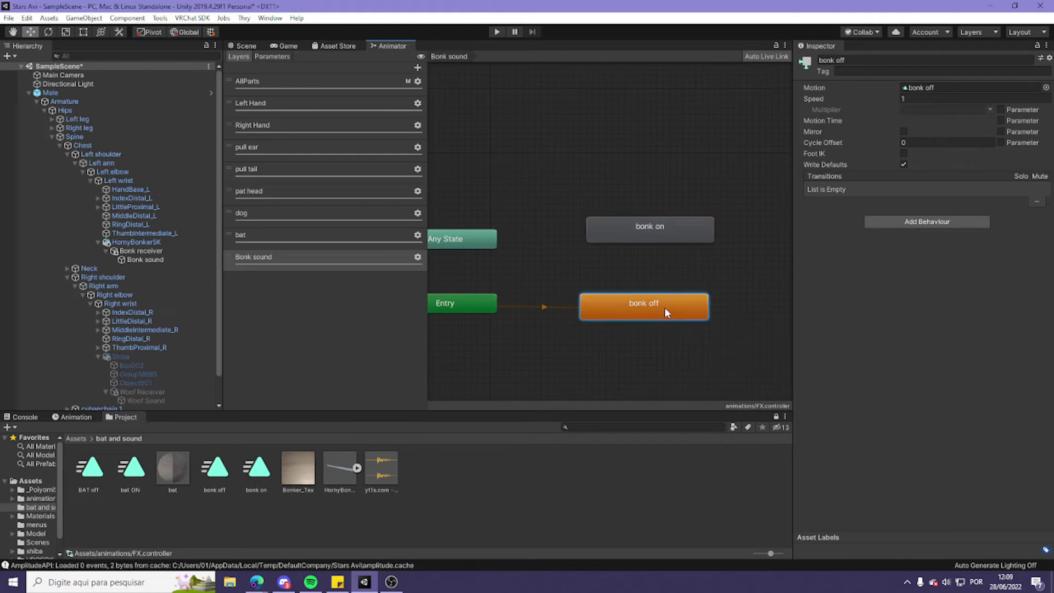
{"action": "right_click", "coordinate": [686, 318]}
{"action": "left_click", "coordinate": [713, 326]}
{"action": "left_click", "coordinate": [649, 236]}
{"action": "left_click", "coordinate": [1021, 300]}
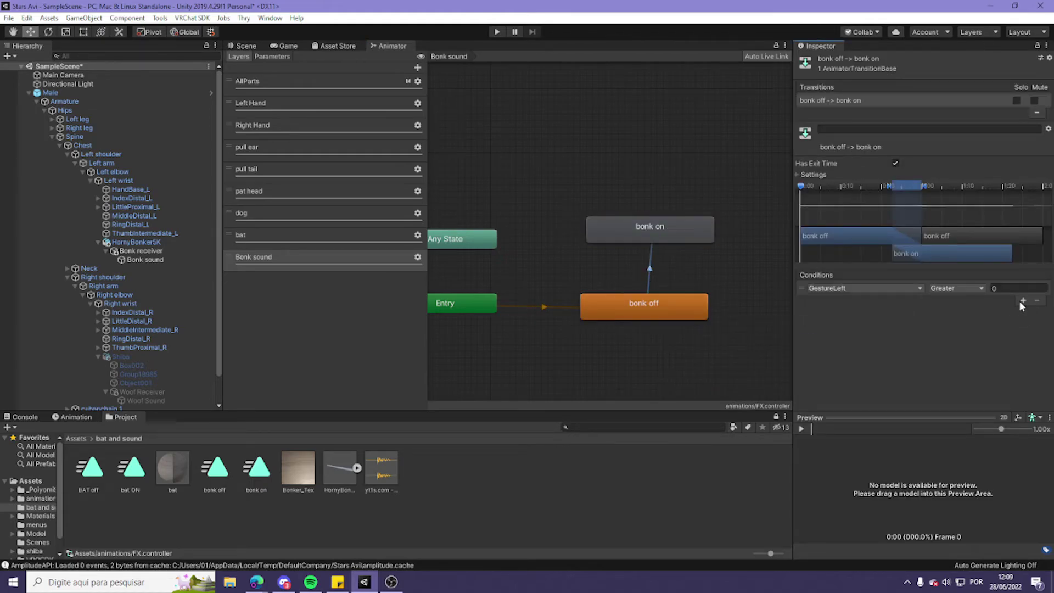
{"action": "left_click", "coordinate": [889, 289]}
{"action": "left_click", "coordinate": [842, 391]}
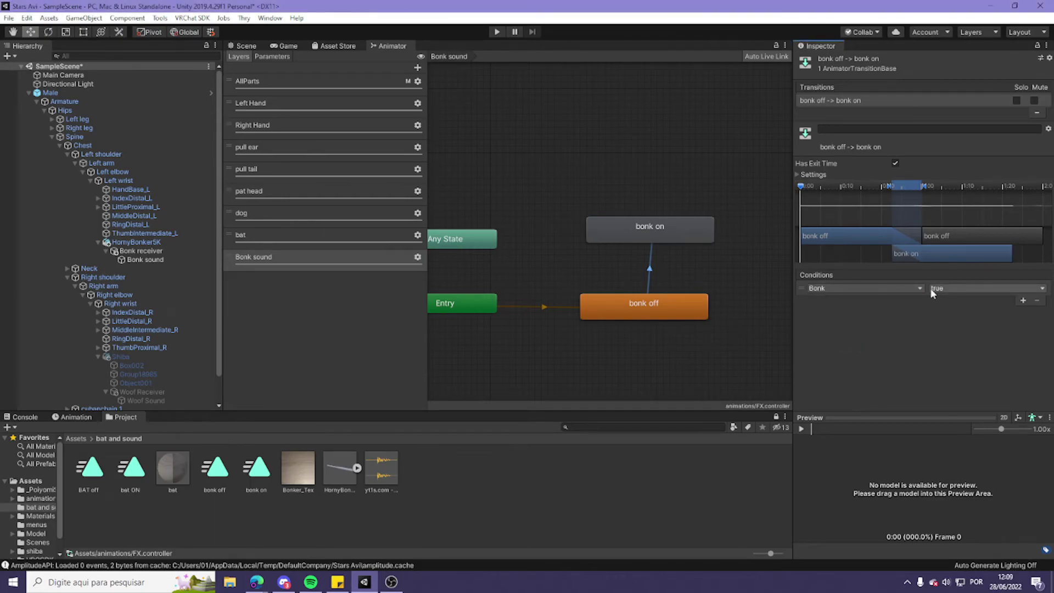
Make a transition from bonk on back to bonk off with the condition Bonk false.
{"action": "right_click", "coordinate": [634, 228]}
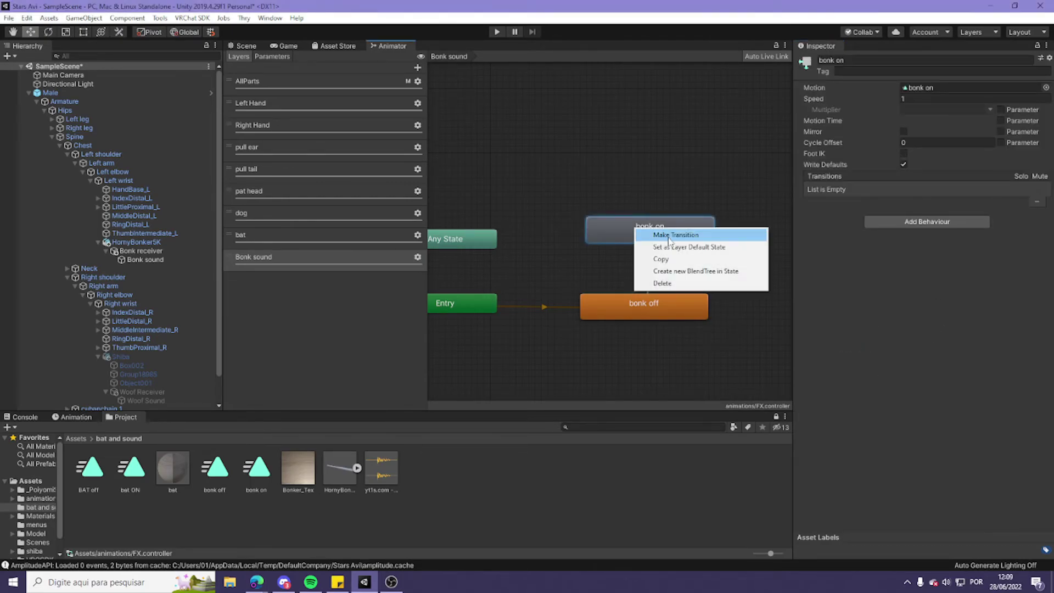
{"action": "left_click", "coordinate": [665, 234]}
{"action": "left_click", "coordinate": [626, 303]}
{"action": "left_click", "coordinate": [646, 268]}
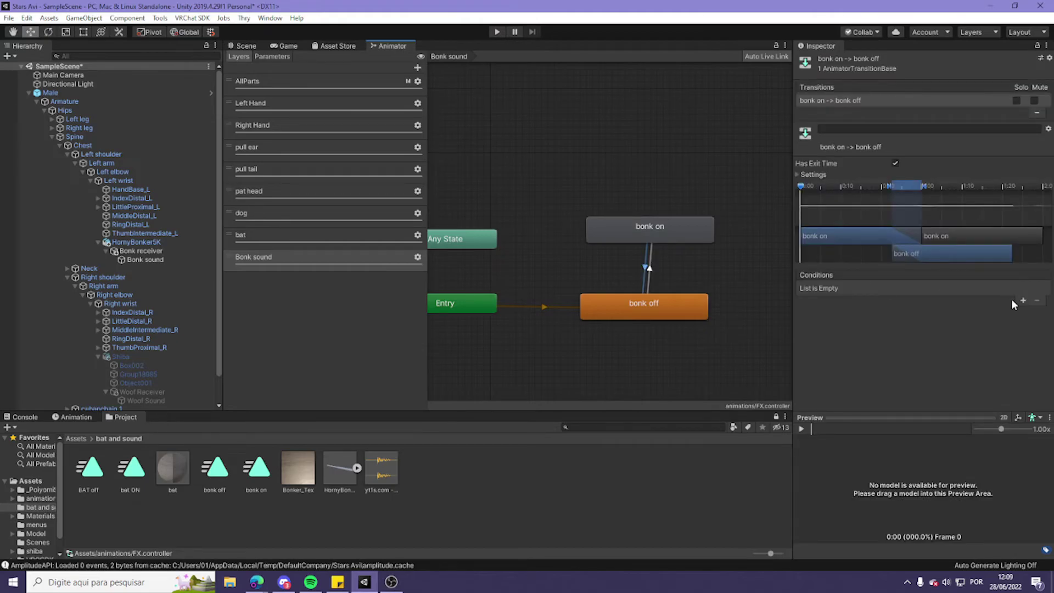
{"action": "left_click", "coordinate": [1022, 299]}
{"action": "left_click", "coordinate": [878, 288]}
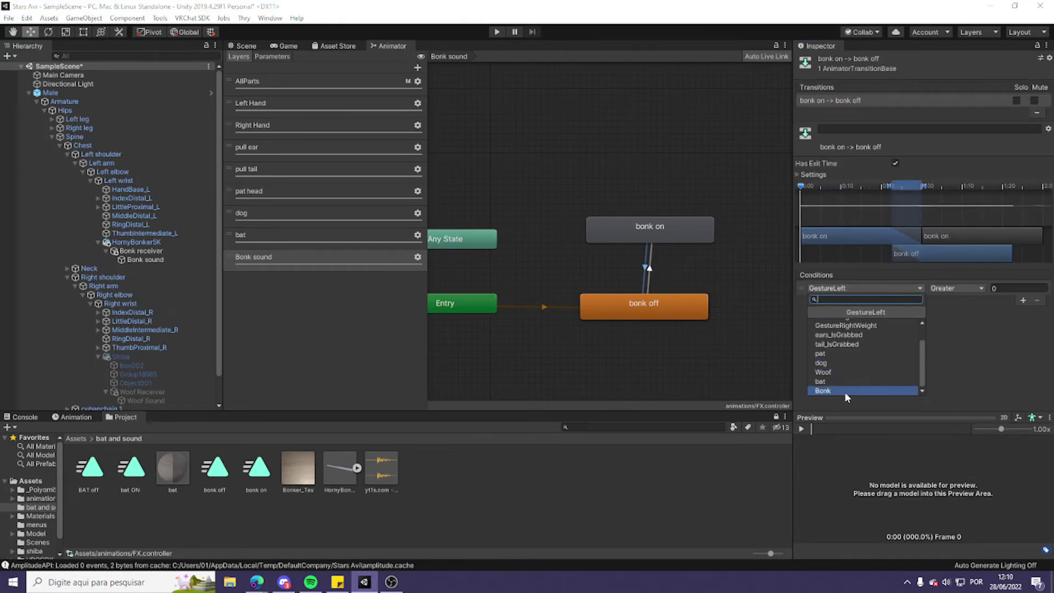
{"action": "left_click", "coordinate": [845, 392]}
{"action": "left_click", "coordinate": [953, 289]}
{"action": "left_click", "coordinate": [941, 311]}
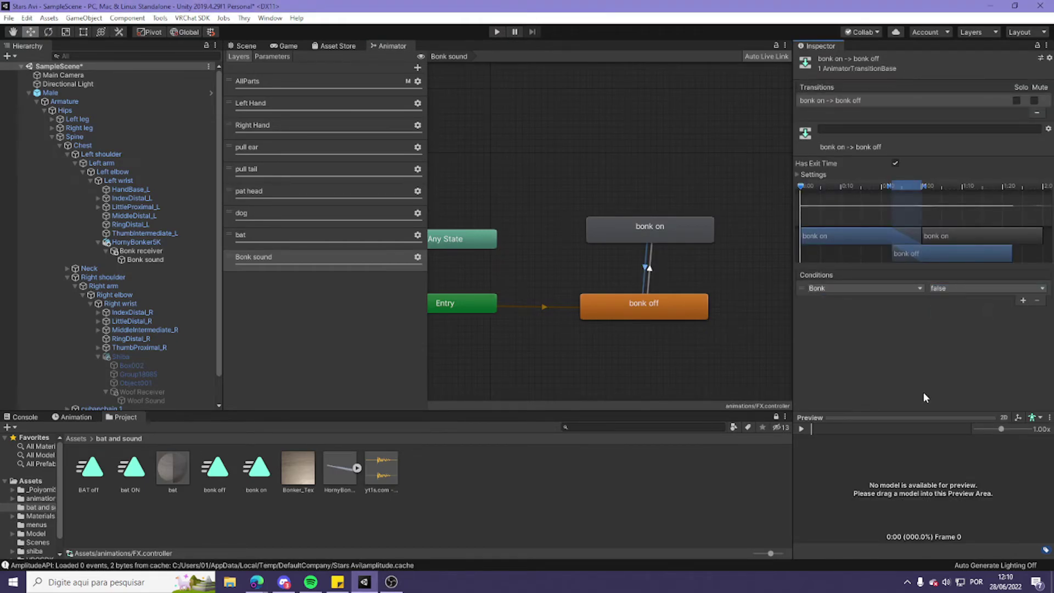
Add an Audio Source component to the Bonk sound object in the scene.
{"action": "left_click", "coordinate": [257, 47]}
{"action": "scroll", "coordinate": [592, 268], "scroll_direction": "down", "scroll_amount": 4}
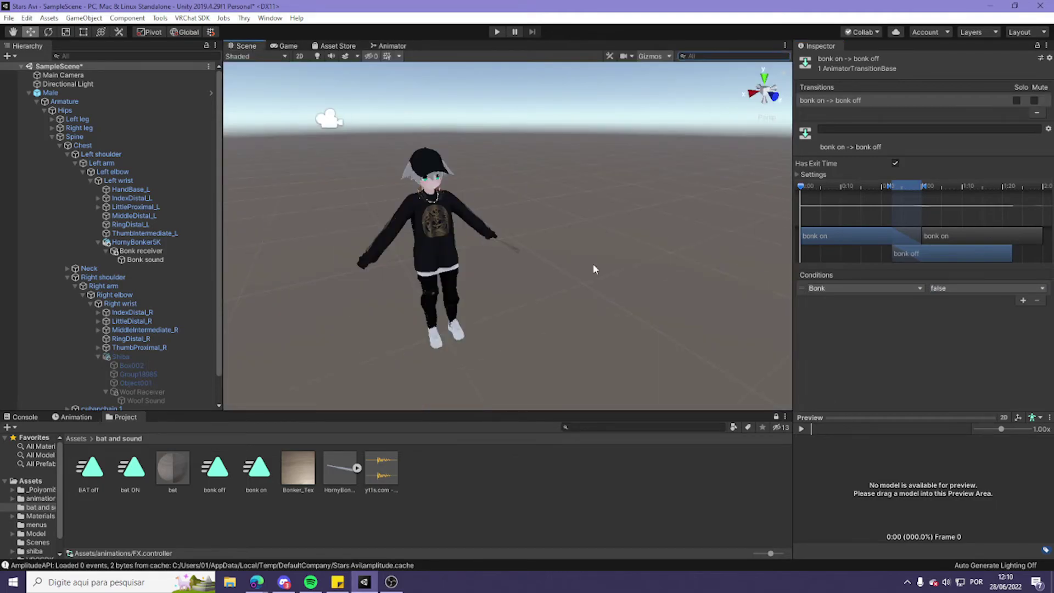
{"action": "right_click_drag", "start_coordinate": [593, 268], "coordinate": [522, 226]}
{"action": "middle_click_drag", "start_coordinate": [523, 258], "coordinate": [467, 213]}
{"action": "scroll", "coordinate": [467, 214], "scroll_direction": "up", "scroll_amount": 2}
{"action": "left_click", "coordinate": [159, 261]}
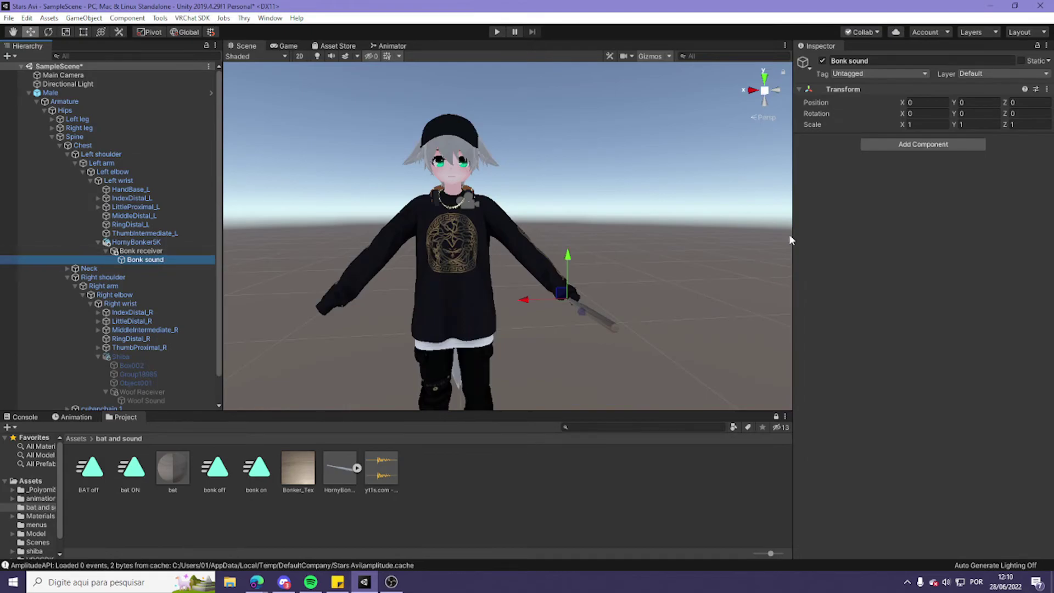
{"action": "left_click", "coordinate": [904, 146]}
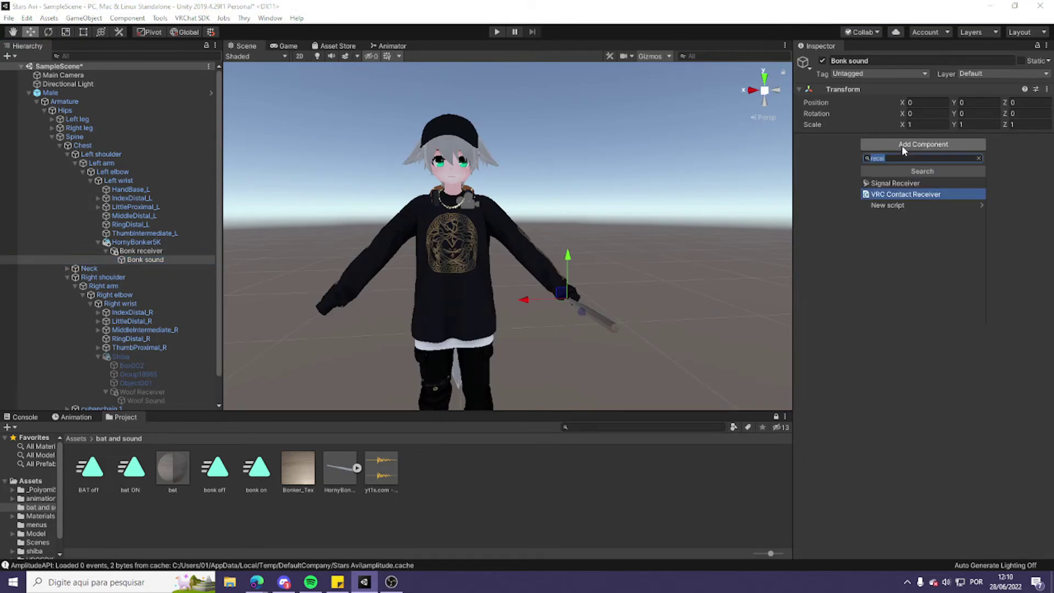
{"action": "type", "text": "solo"}
{"action": "key", "text": "BackSpace"}
{"action": "key", "text": "BackSpace"}
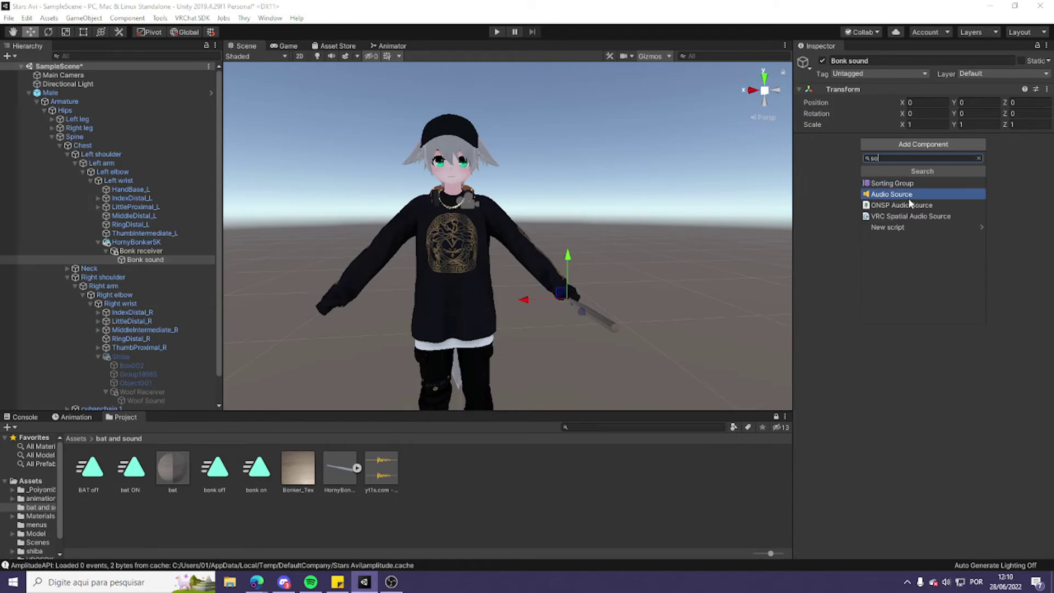
{"action": "left_click", "coordinate": [910, 197]}
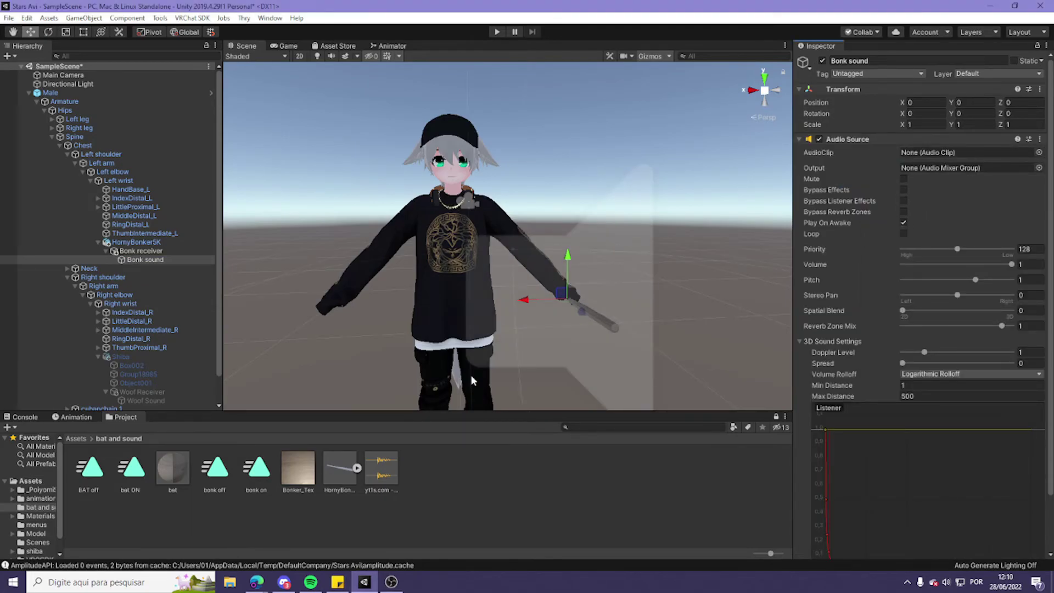
Assign the Bonk Sound Effect audio clip to the Audio Source and set its priority to 0.
{"action": "left_click_drag", "start_coordinate": [379, 470], "coordinate": [952, 188]}
{"action": "scroll", "coordinate": [956, 188], "scroll_direction": "down", "scroll_amount": 3}
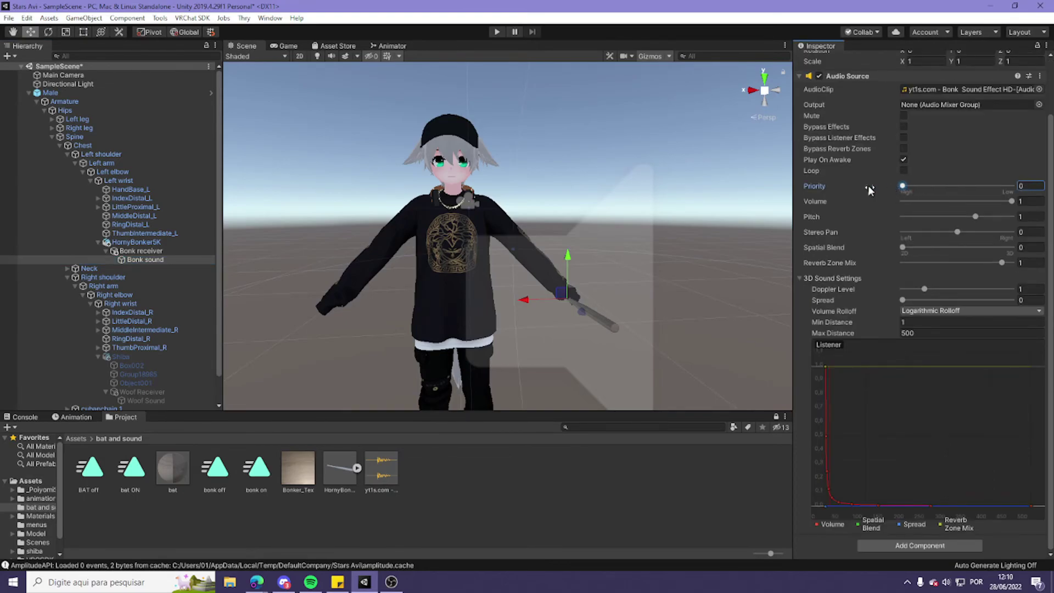
{"action": "key", "text": "Tab"}
Set the Audio Source's spatial blend to 1 and its max distance to 30.
{"action": "left_click_drag", "start_coordinate": [912, 250], "coordinate": [1023, 251]}
{"action": "left_click", "coordinate": [912, 332]}
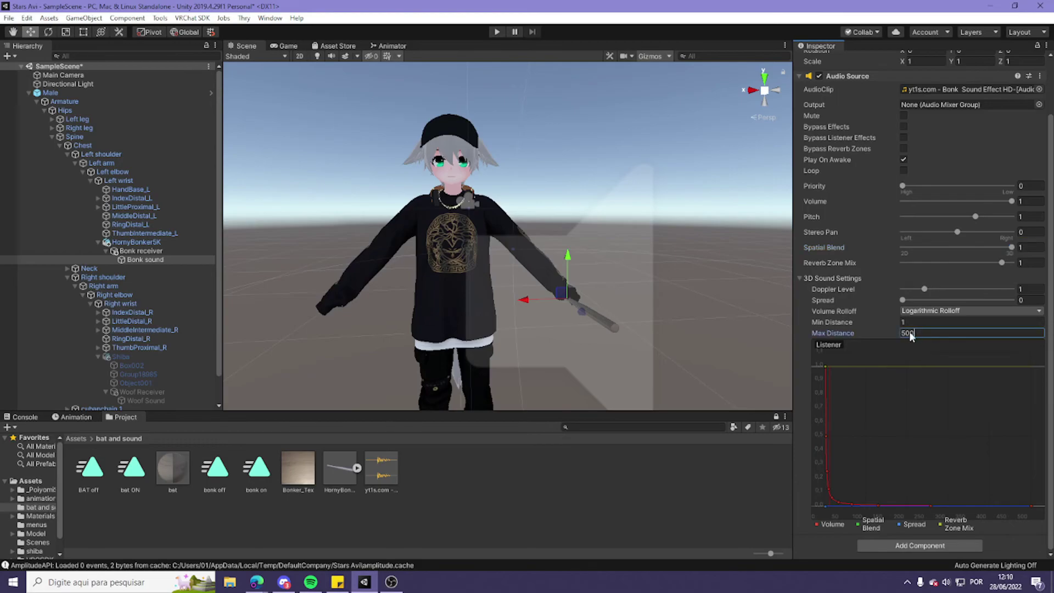
{"action": "type", "text": "30"}
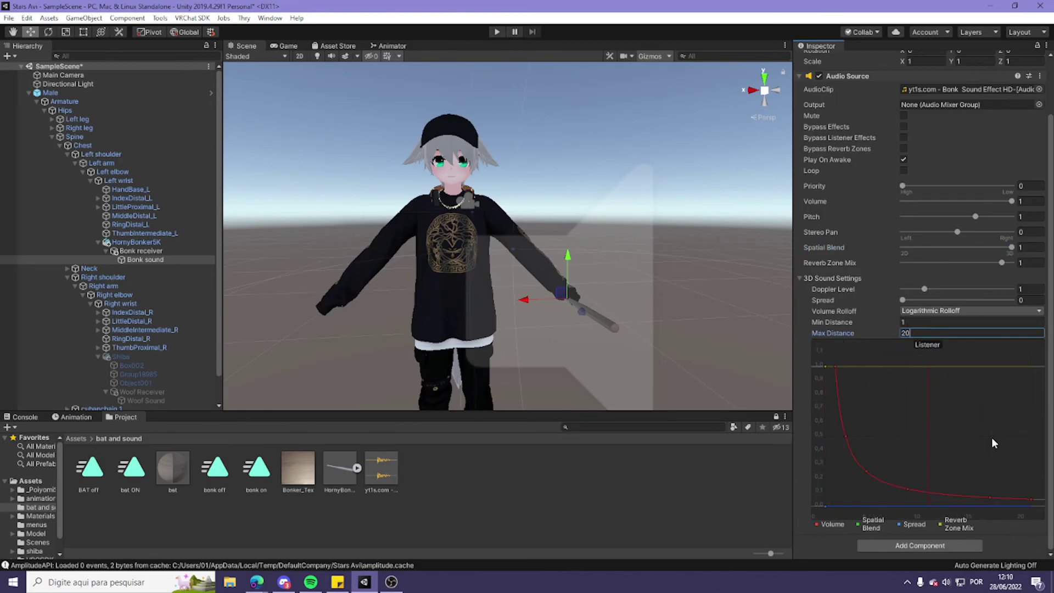
{"action": "key", "text": "Return"}
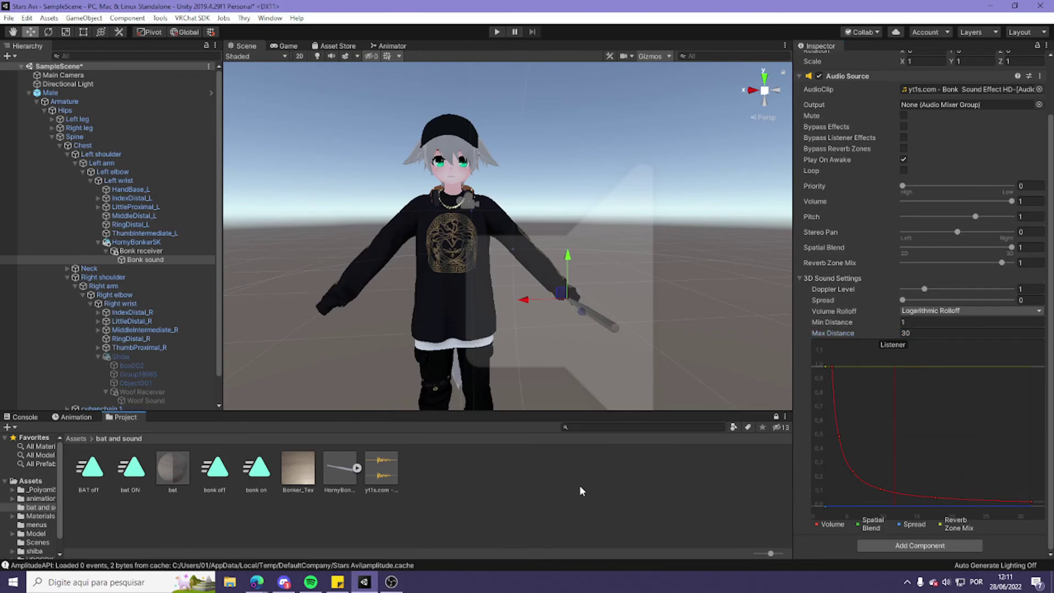
Deactivate the HornyBonkerSK bat object under the left wrist.
{"action": "left_click", "coordinate": [160, 242]}
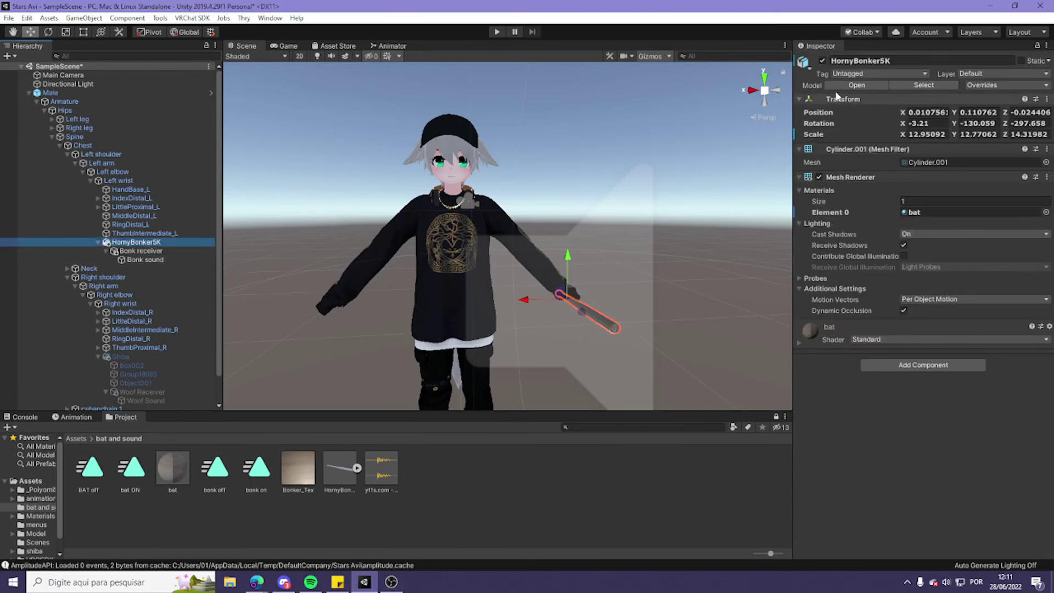
{"action": "left_click", "coordinate": [824, 60]}
{"action": "left_click", "coordinate": [640, 472]}
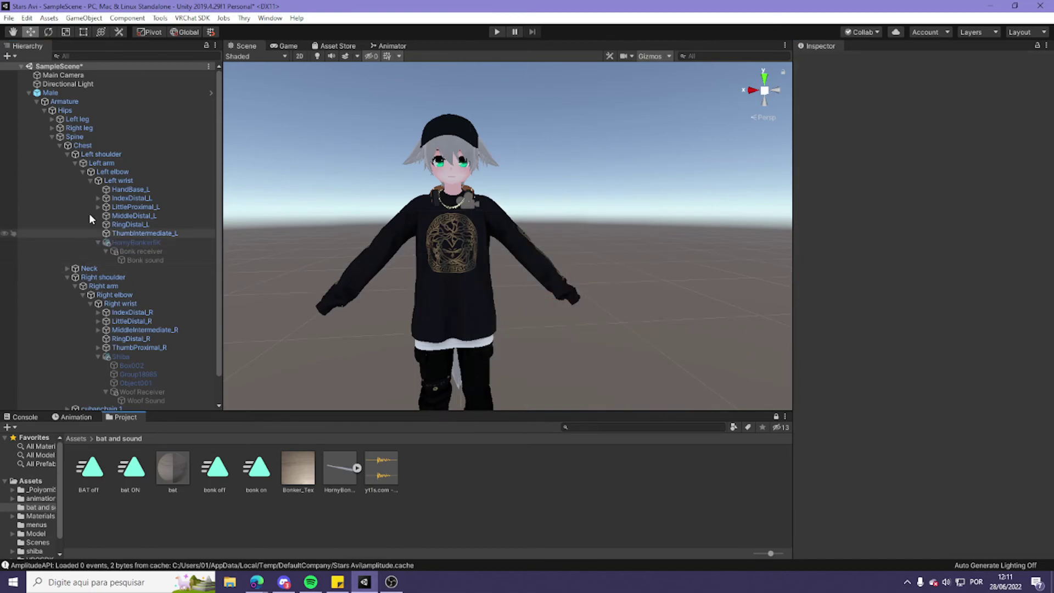
Open the expressions menu asset used by the Male avatar and add a new control below Dog.
{"action": "left_click", "coordinate": [66, 95]}
{"action": "scroll", "coordinate": [952, 332], "scroll_direction": "down", "scroll_amount": 15}
{"action": "double_click", "coordinate": [928, 471]}
{"action": "left_click", "coordinate": [926, 221]}
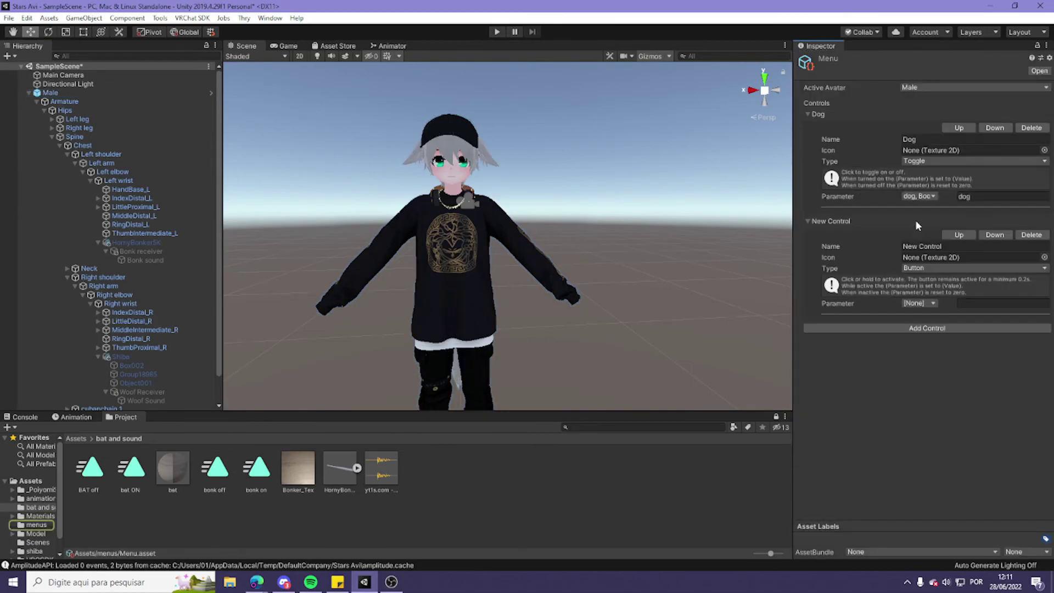
Name the new menu control Bat, make it a Toggle, and assign it the bat Bool parameter.
{"action": "left_click", "coordinate": [933, 246]}
{"action": "type", "text": "Bat"}
{"action": "left_click", "coordinate": [1002, 267]}
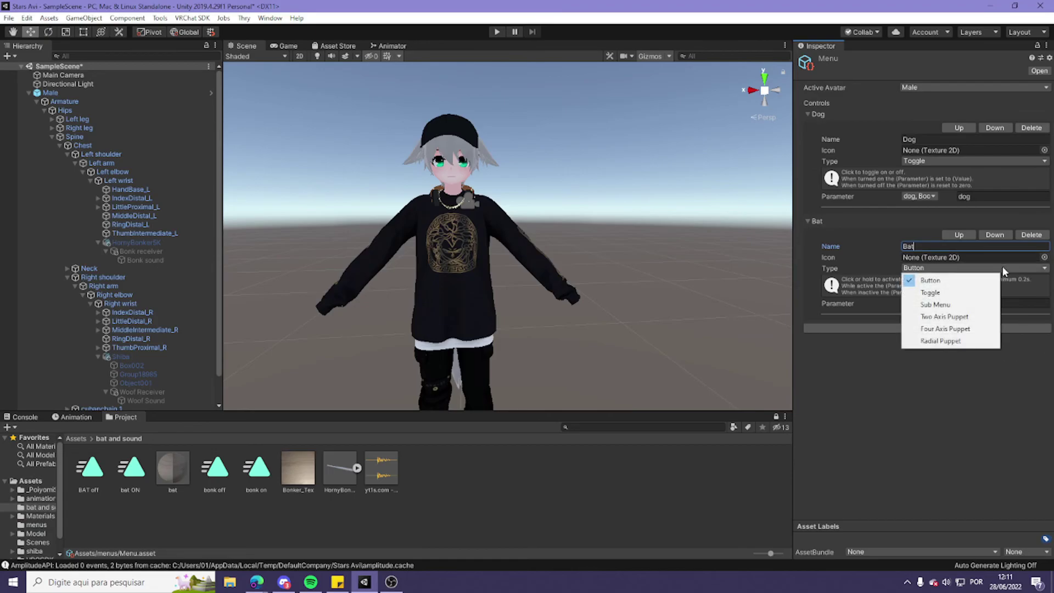
{"action": "left_click", "coordinate": [935, 292]}
{"action": "left_click", "coordinate": [919, 303]}
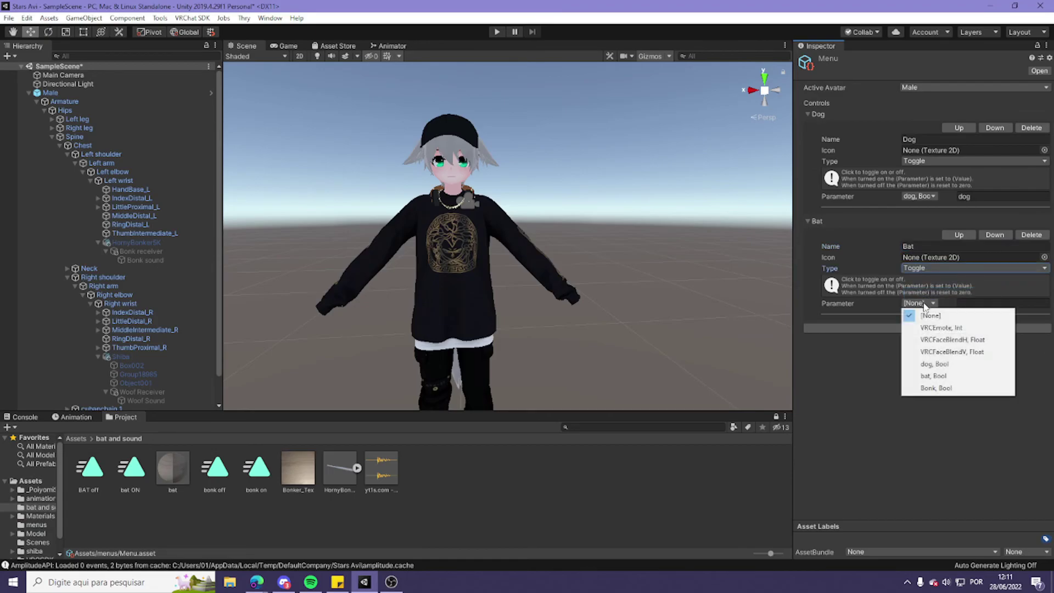
{"action": "left_click", "coordinate": [952, 377]}
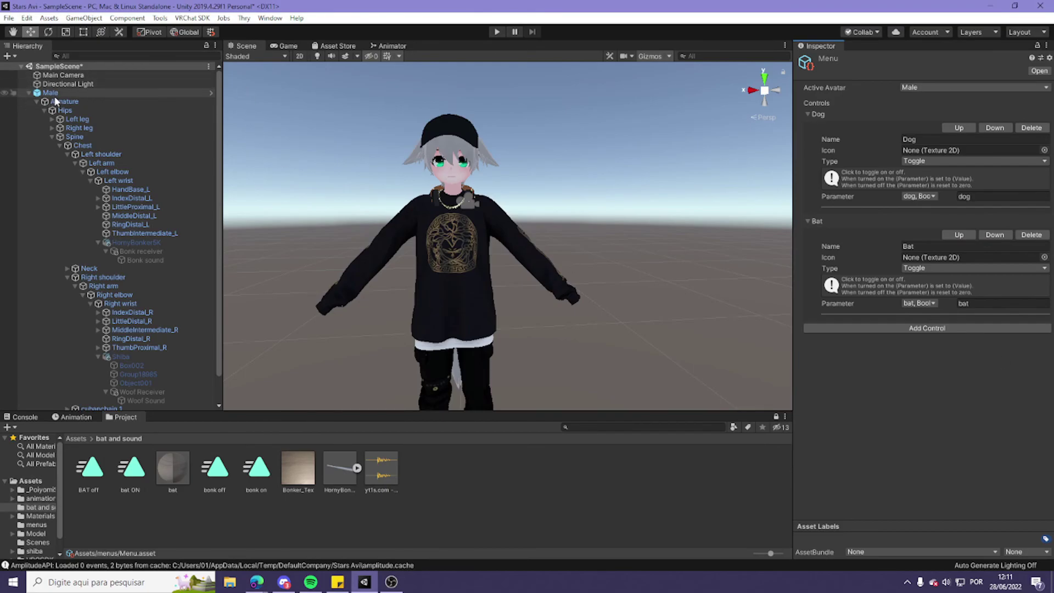
Build and publish the Male avatar for Windows with the VRChat SDK, accept the content rights statement, and upload it.
{"action": "left_click", "coordinate": [137, 92]}
{"action": "left_click", "coordinate": [192, 18]}
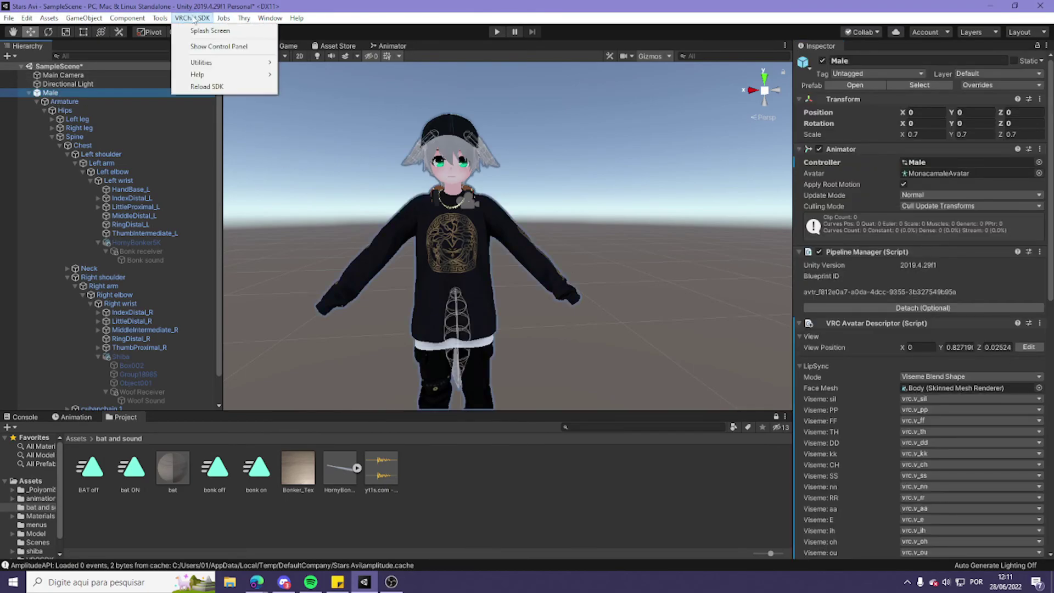
{"action": "left_click", "coordinate": [218, 46]}
{"action": "left_click", "coordinate": [452, 296]}
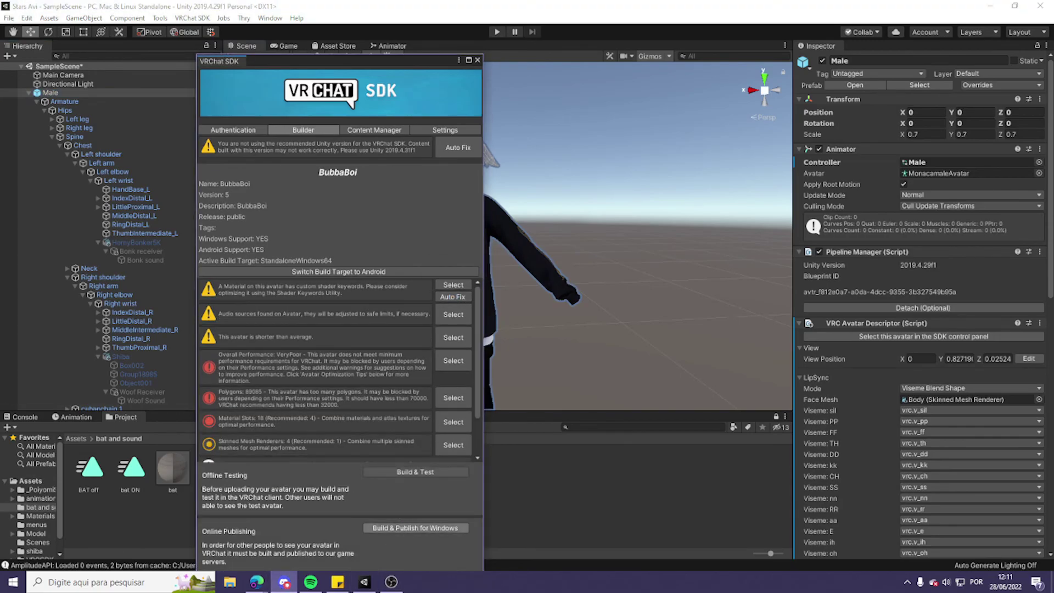
{"action": "left_click", "coordinate": [415, 471]}
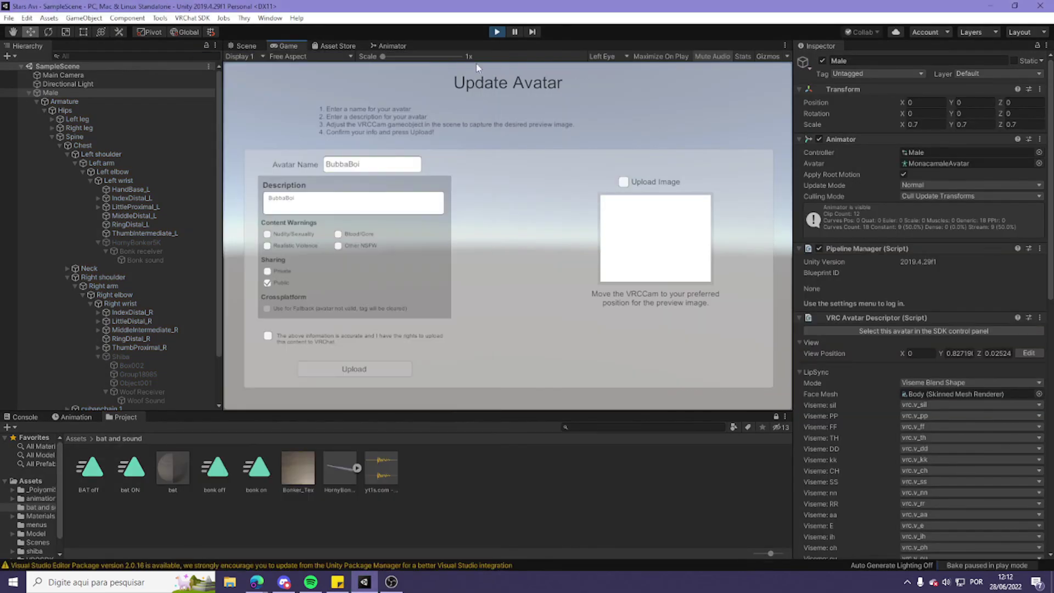
{"action": "left_click", "coordinate": [348, 370]}
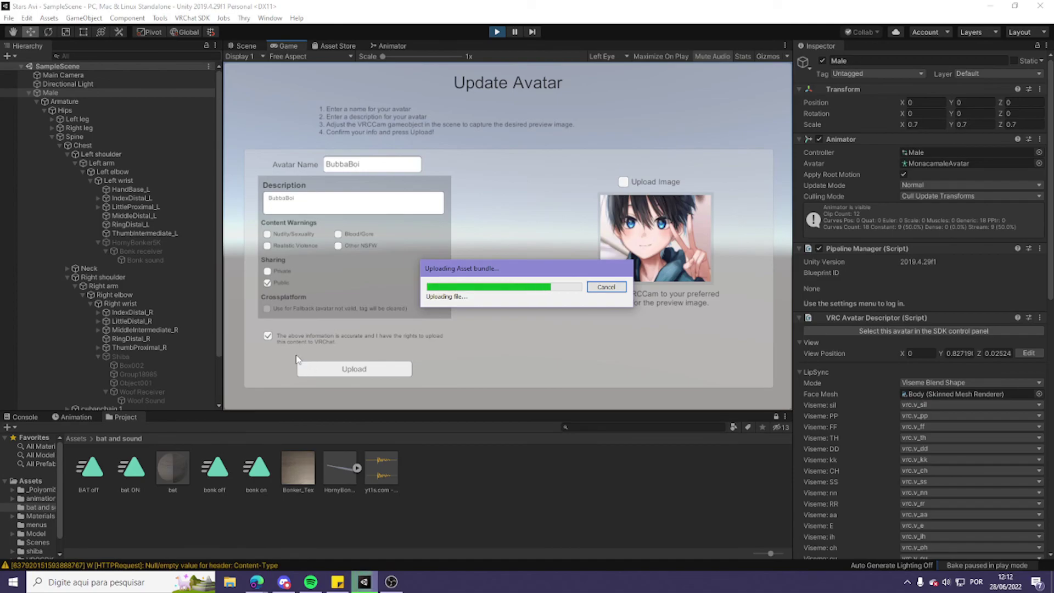